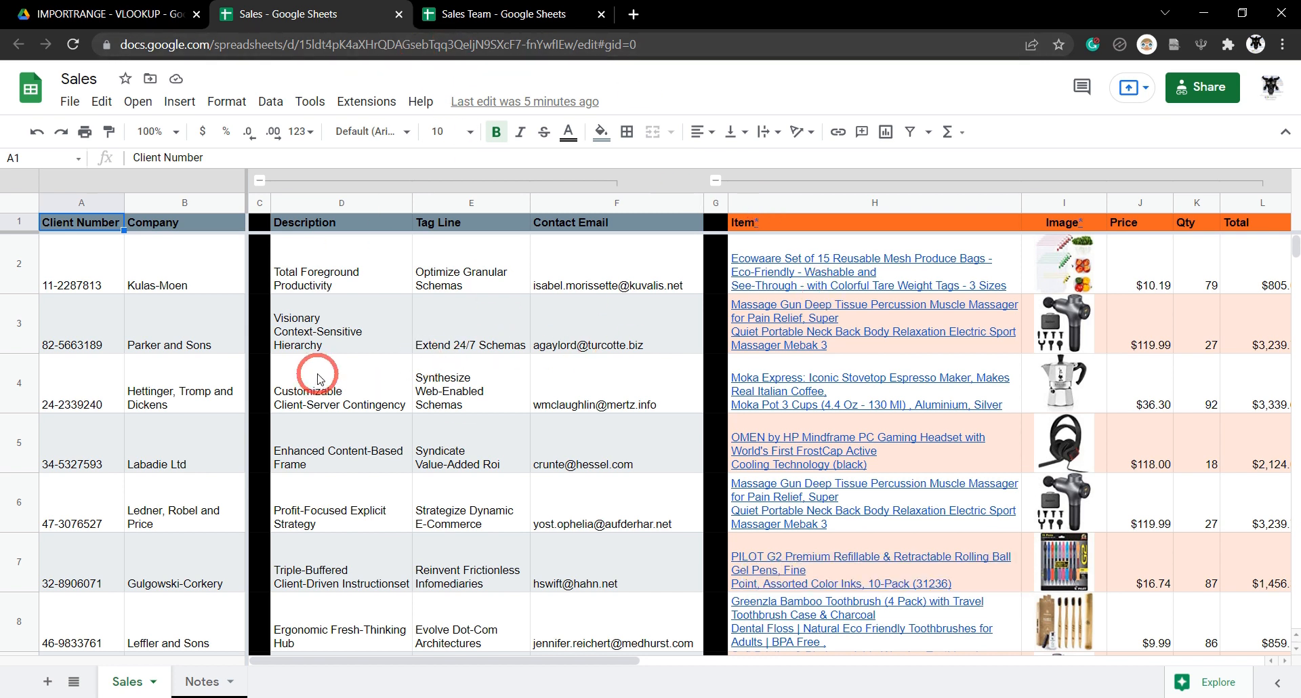
# Scroll the Sales sheet to the Rep ID column and the empty Rep Name and Rep email columns.
pyautogui.hscroll(5, 318, 346)
pyautogui.hscroll(-5, 321, 348)
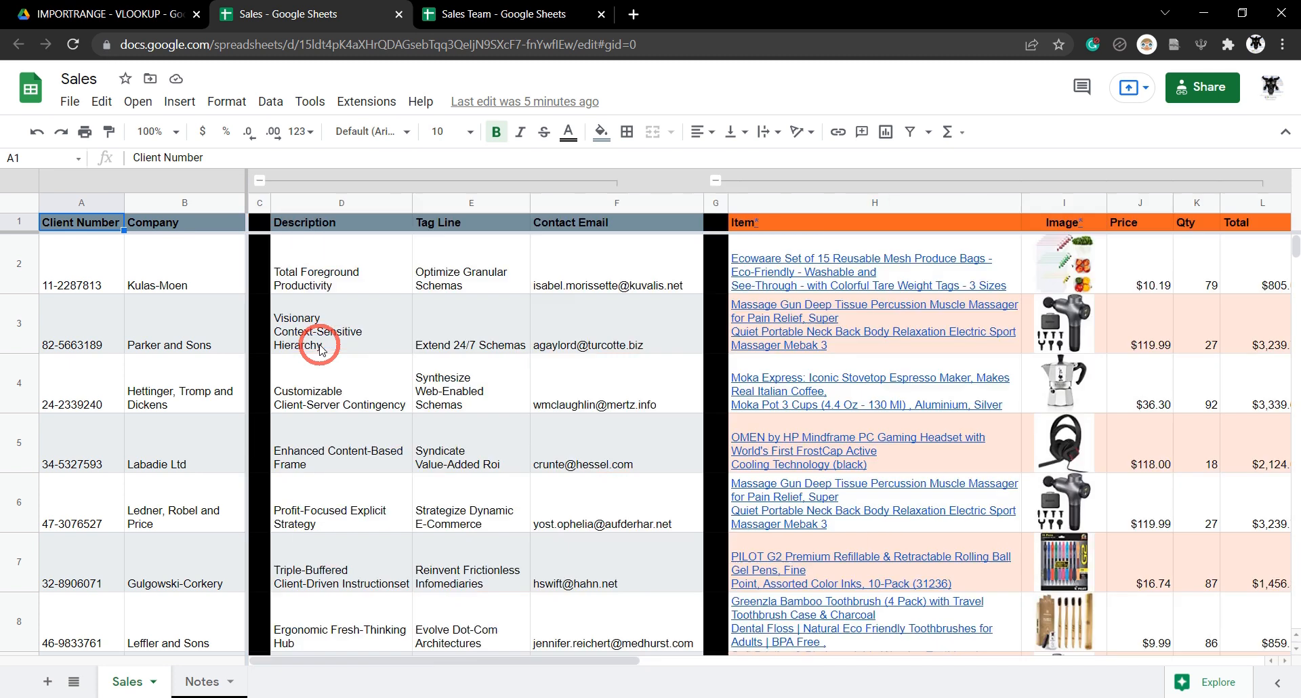
pyautogui.hscroll(5, 321, 348)
pyautogui.hscroll(5, 320, 348)
pyautogui.hscroll(-5, 320, 349)
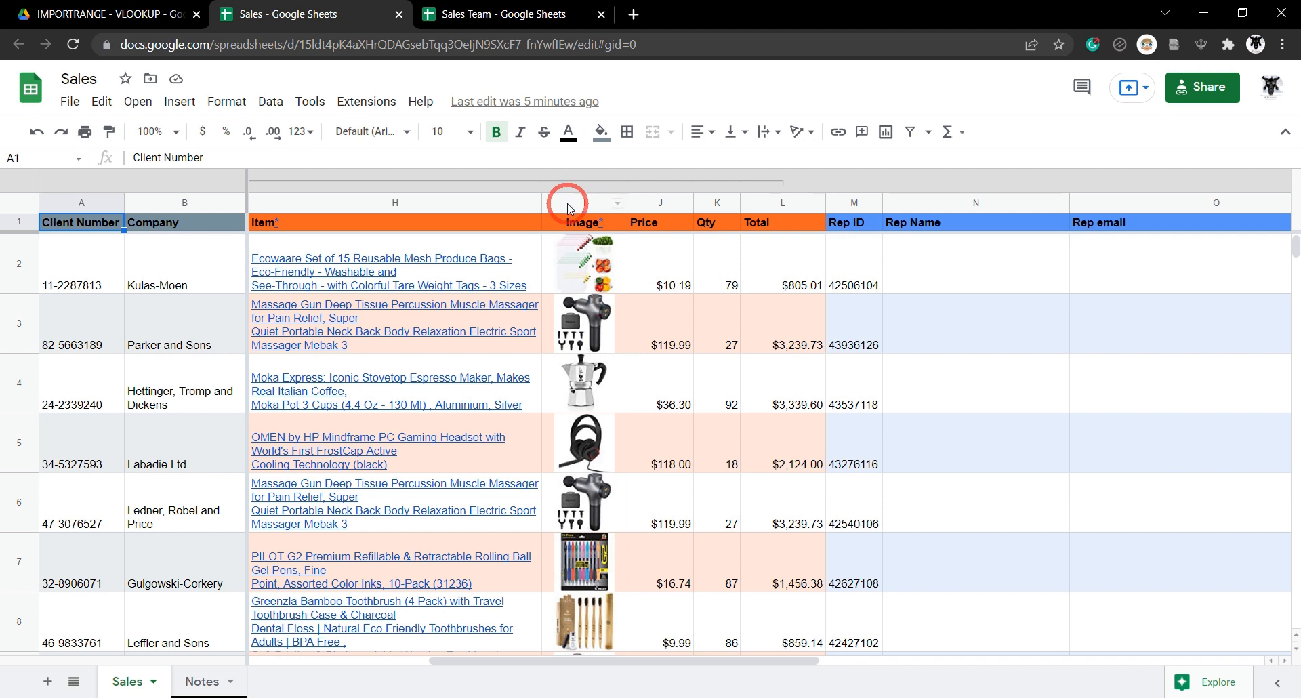
# Switch to the Sales Team spreadsheet to view its rep IDs, emails and names.
pyautogui.click(533, 7)
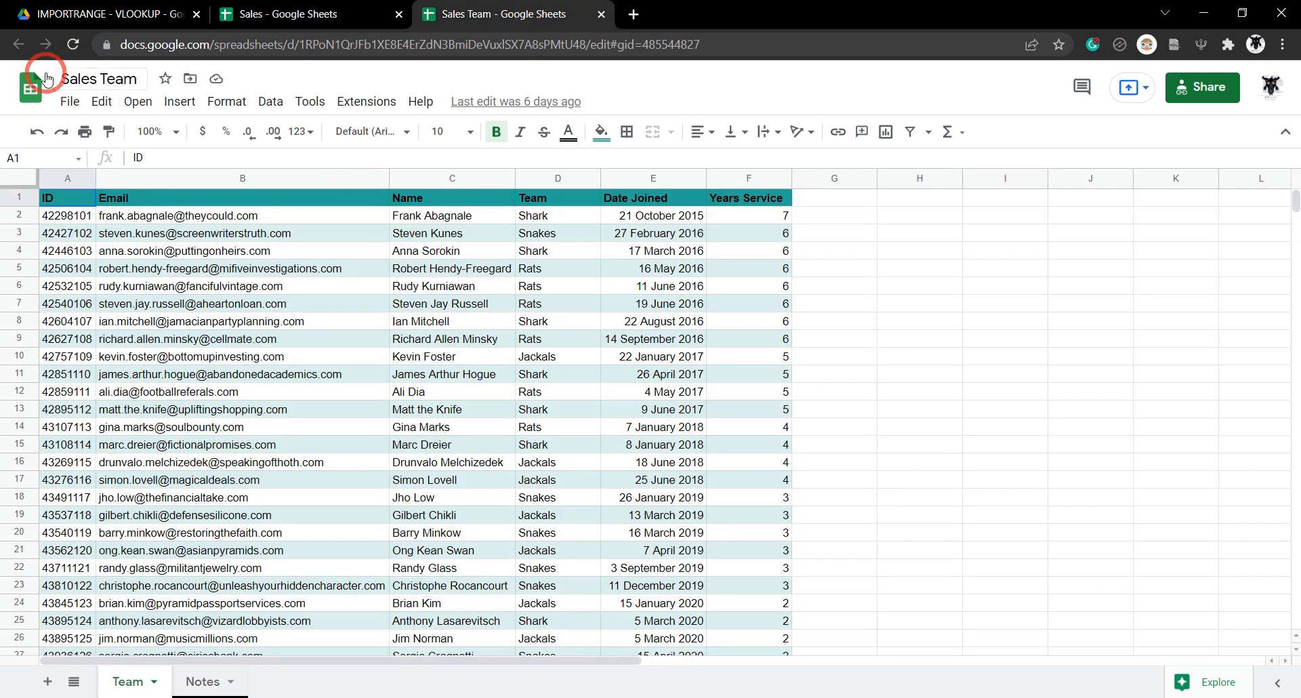
pyautogui.scroll(-5, 466, 217)
pyautogui.scroll(5, 464, 271)
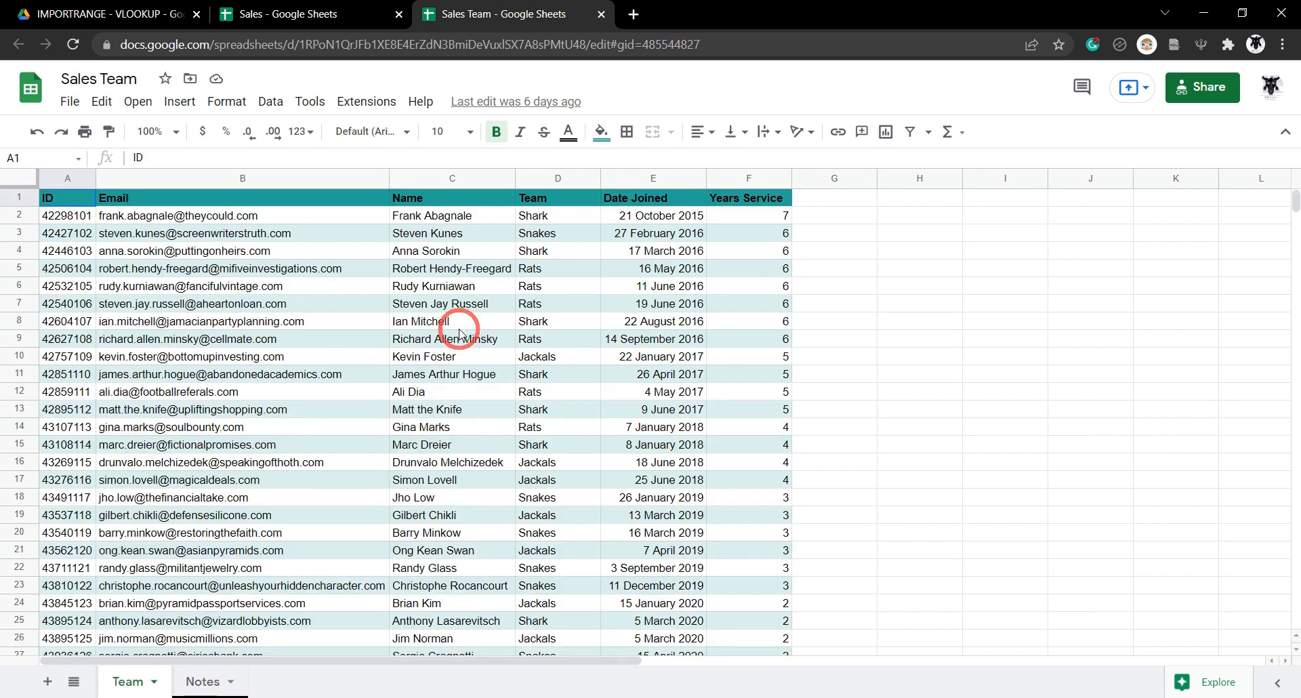
# Confirm both spreadsheets sit in the IMPORTRANGE - VLOOKUP Drive folder, then return to Sales.
pyautogui.click(125, 14)
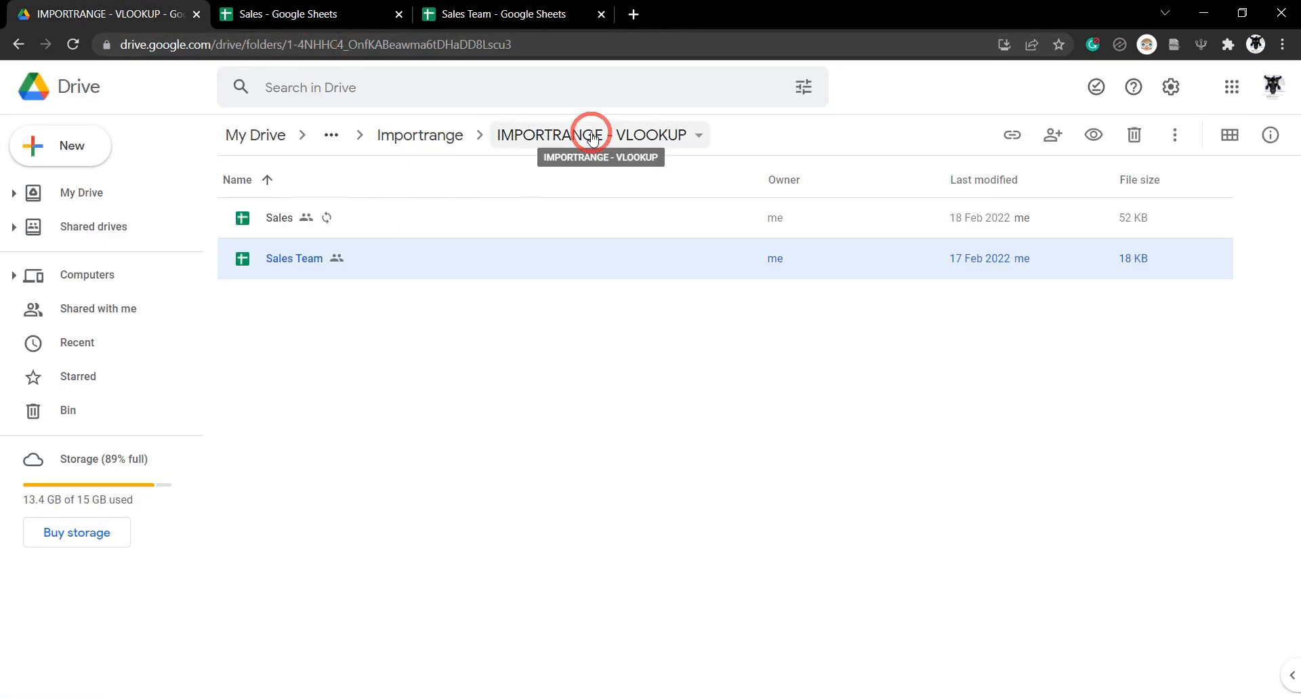
pyautogui.click(594, 138)
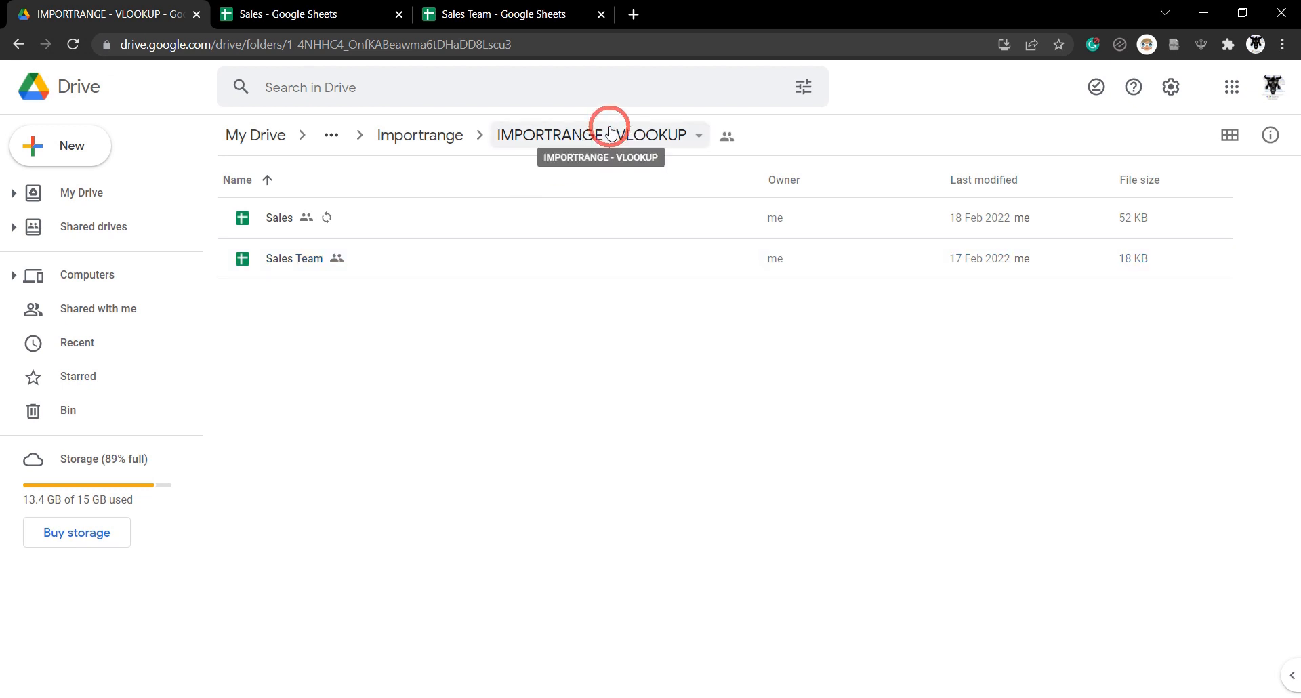
pyautogui.click(525, 20)
pyautogui.click(356, 17)
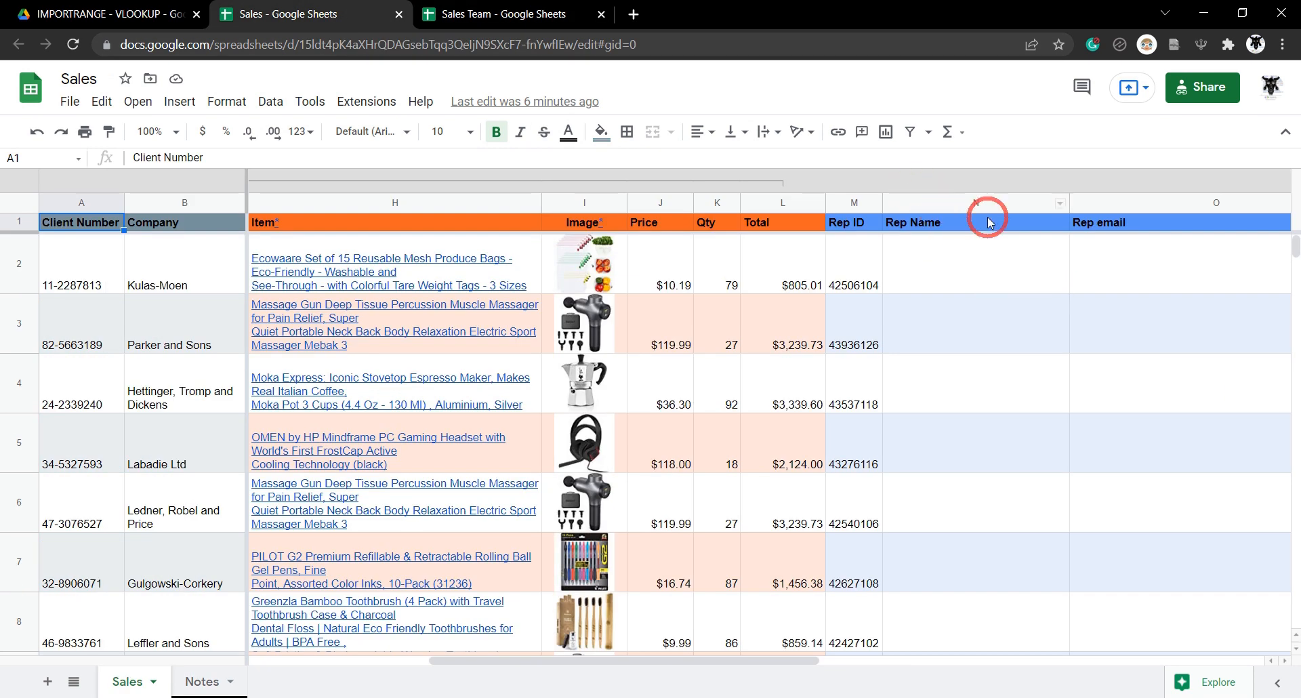
pyautogui.click(469, 19)
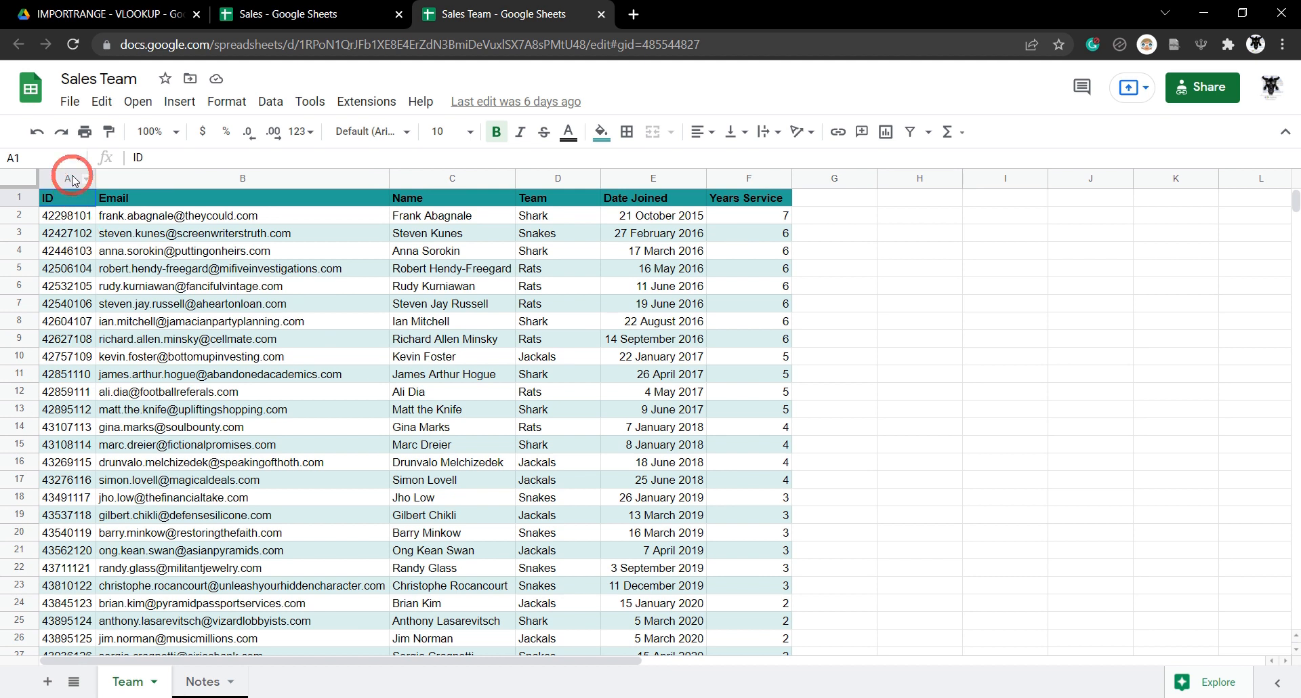
pyautogui.click(355, 13)
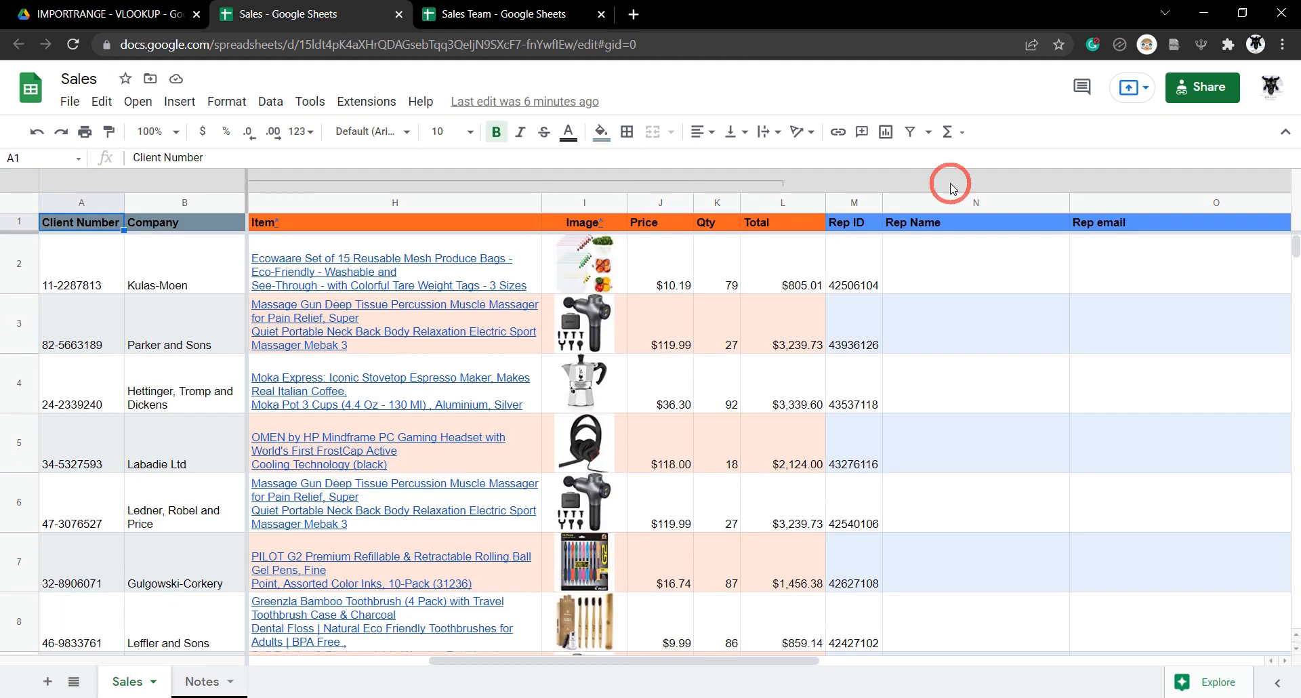
pyautogui.click(855, 203)
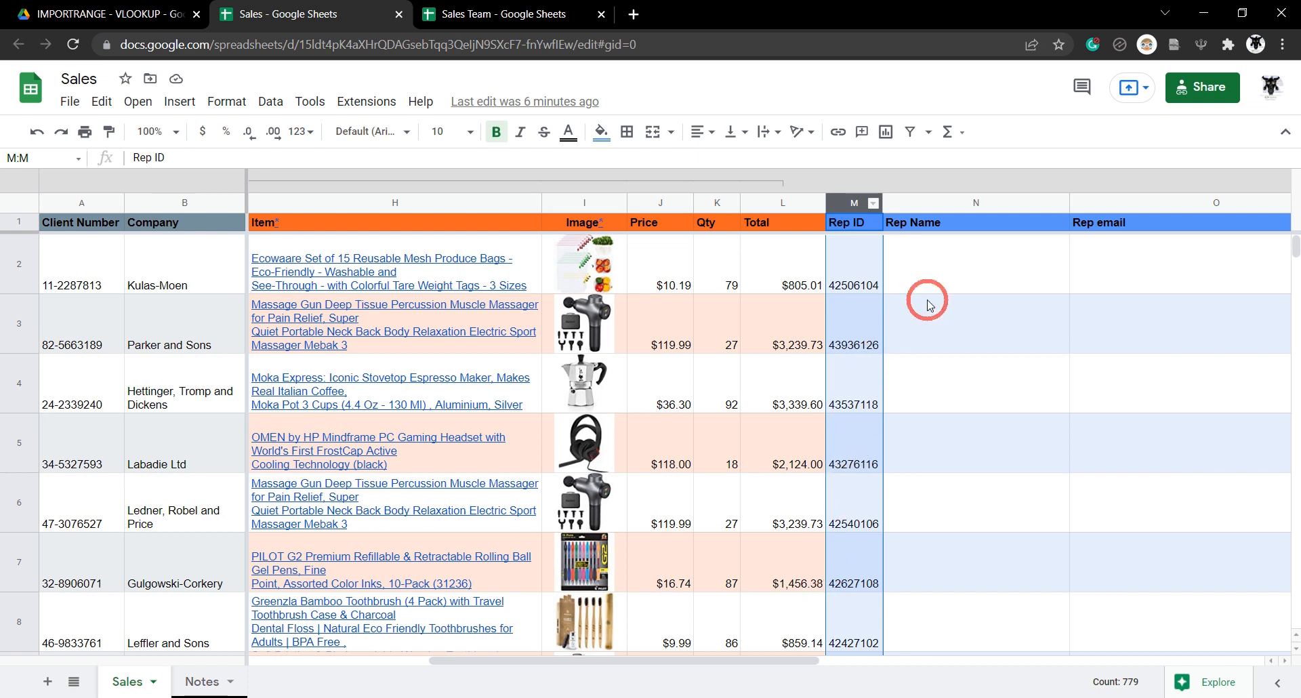
pyautogui.click(958, 277)
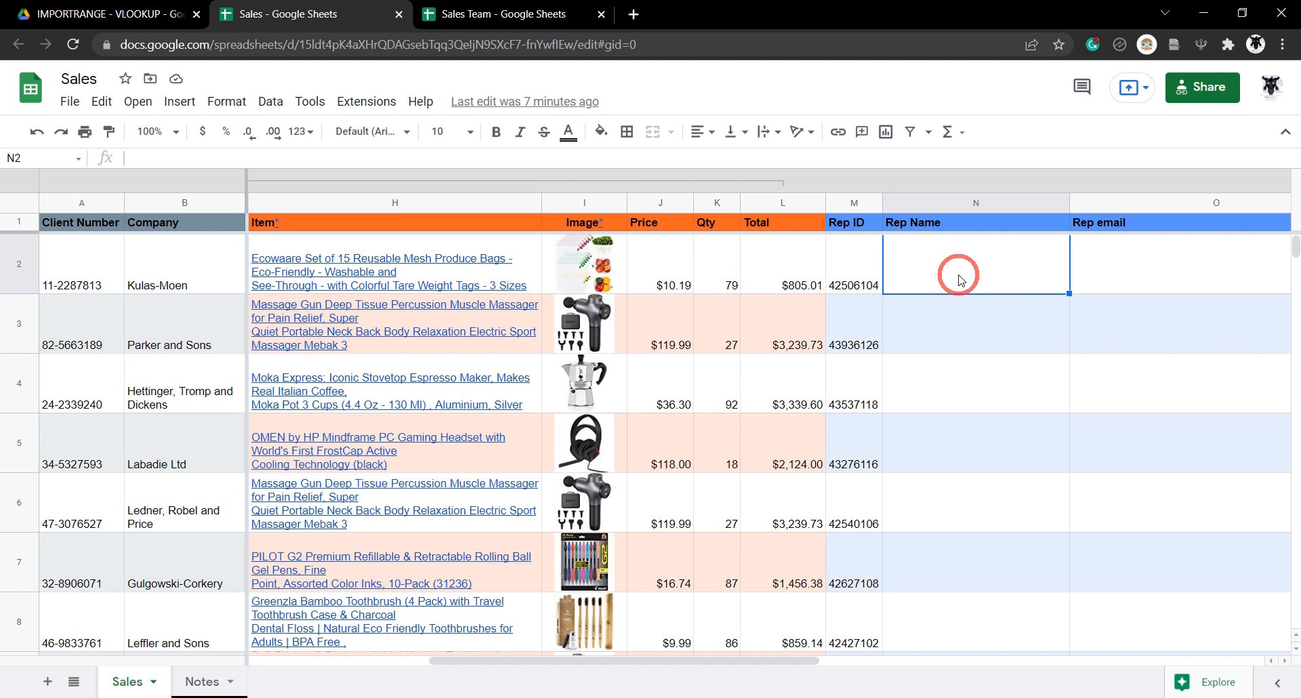
# Add a new sheet to the Sales spreadsheet and rename Sheet6 to 'team import'.
pyautogui.click(47, 681)
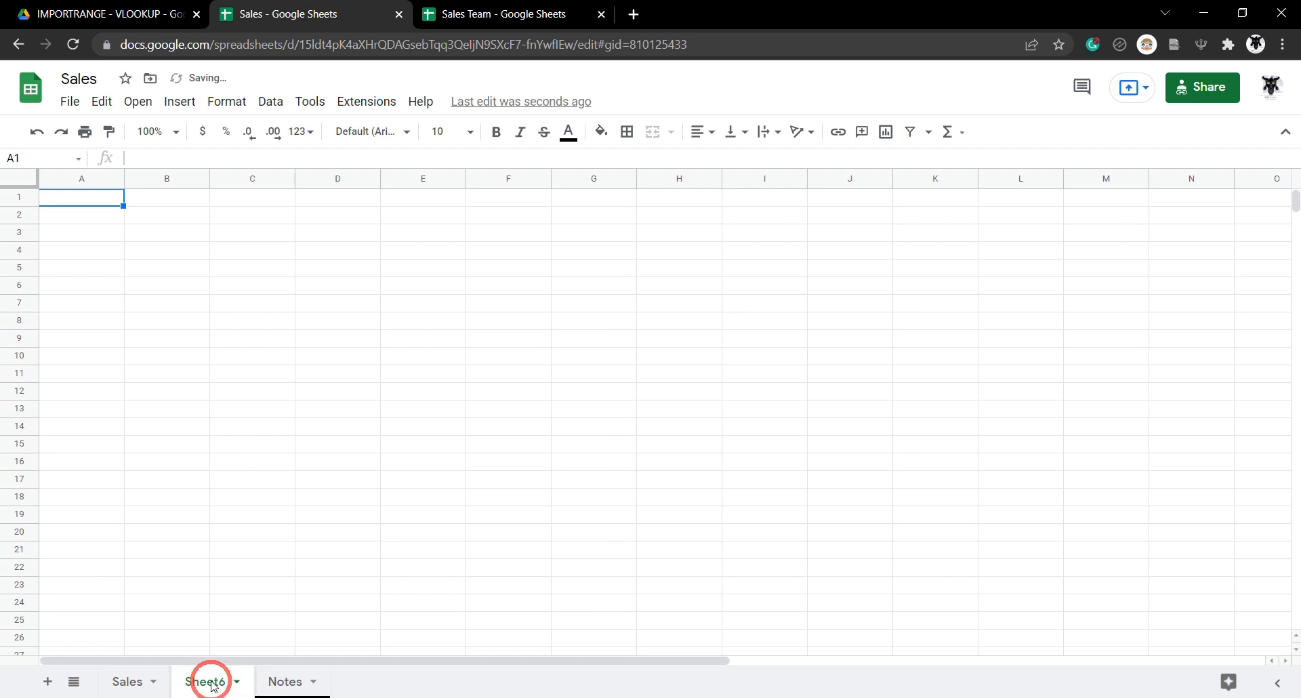
pyautogui.doubleClick(214, 681)
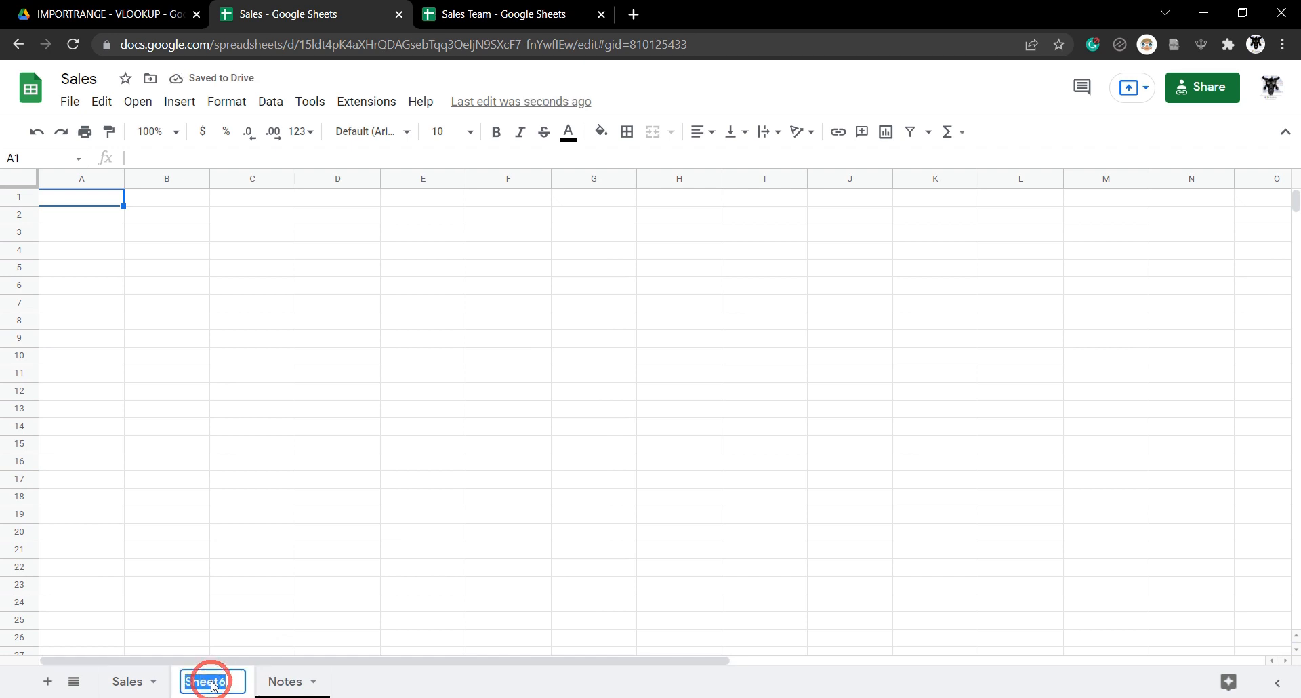
pyautogui.write('te')
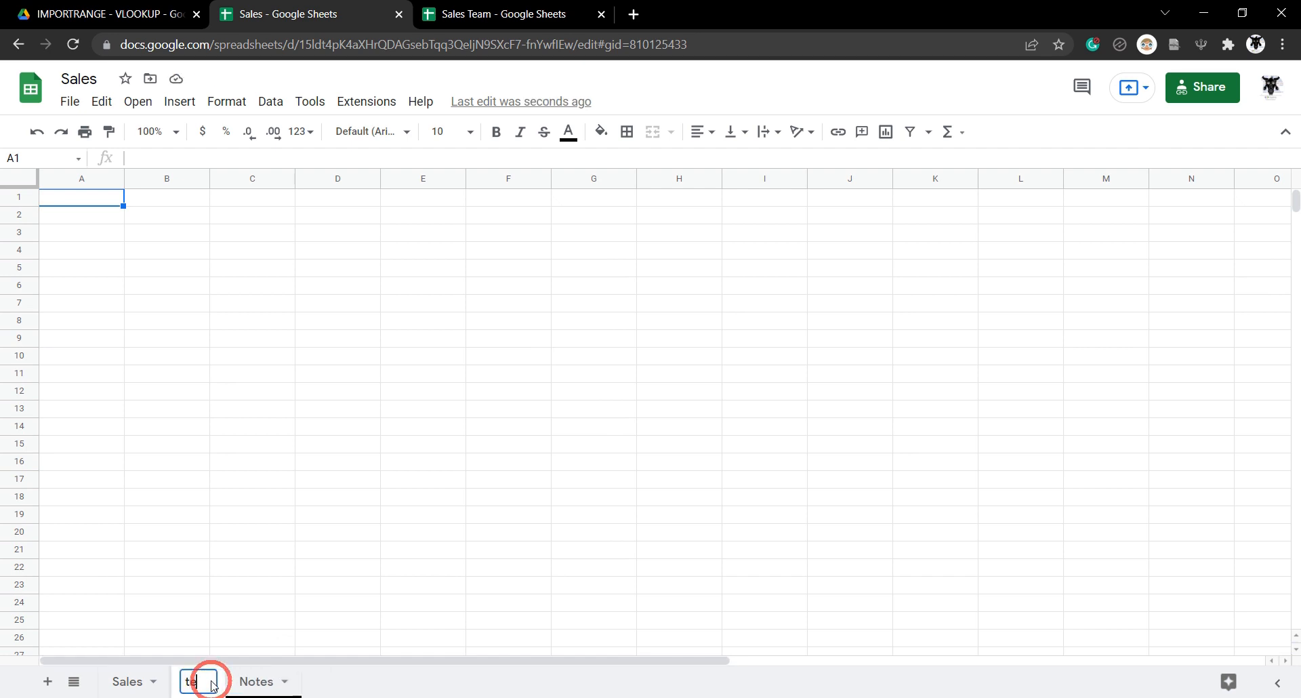
pyautogui.write('am import')
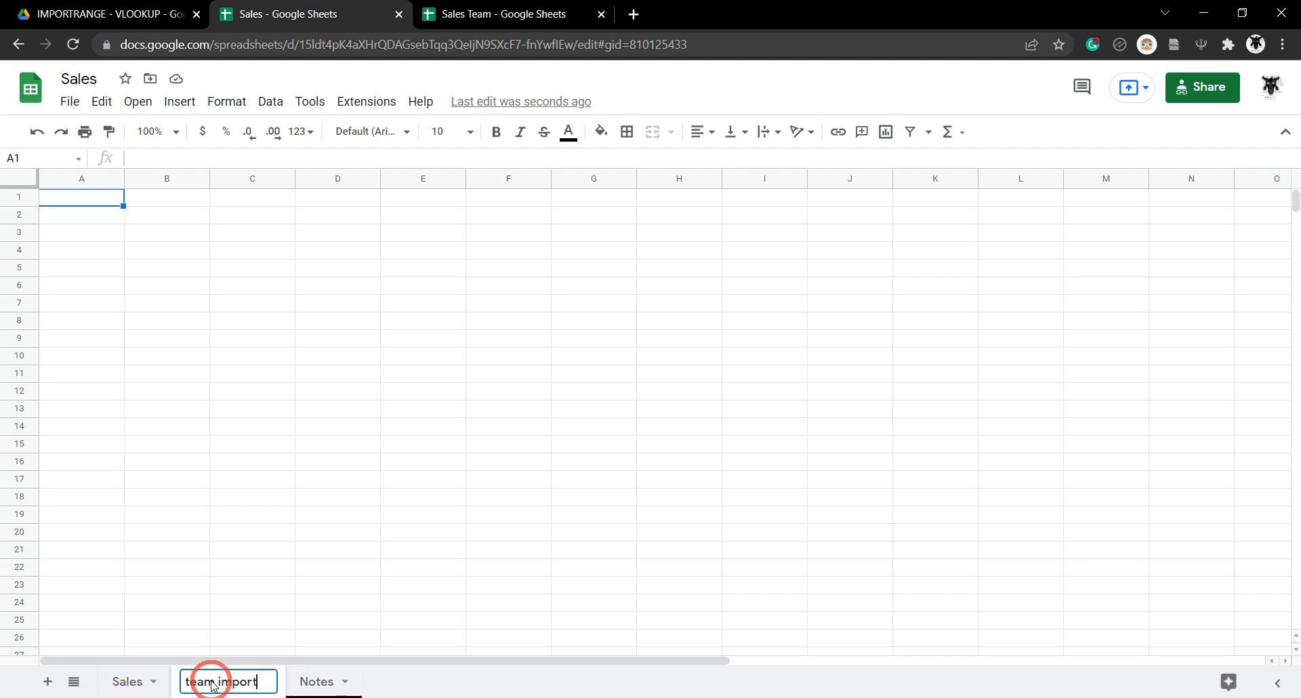
pyautogui.press('Return')
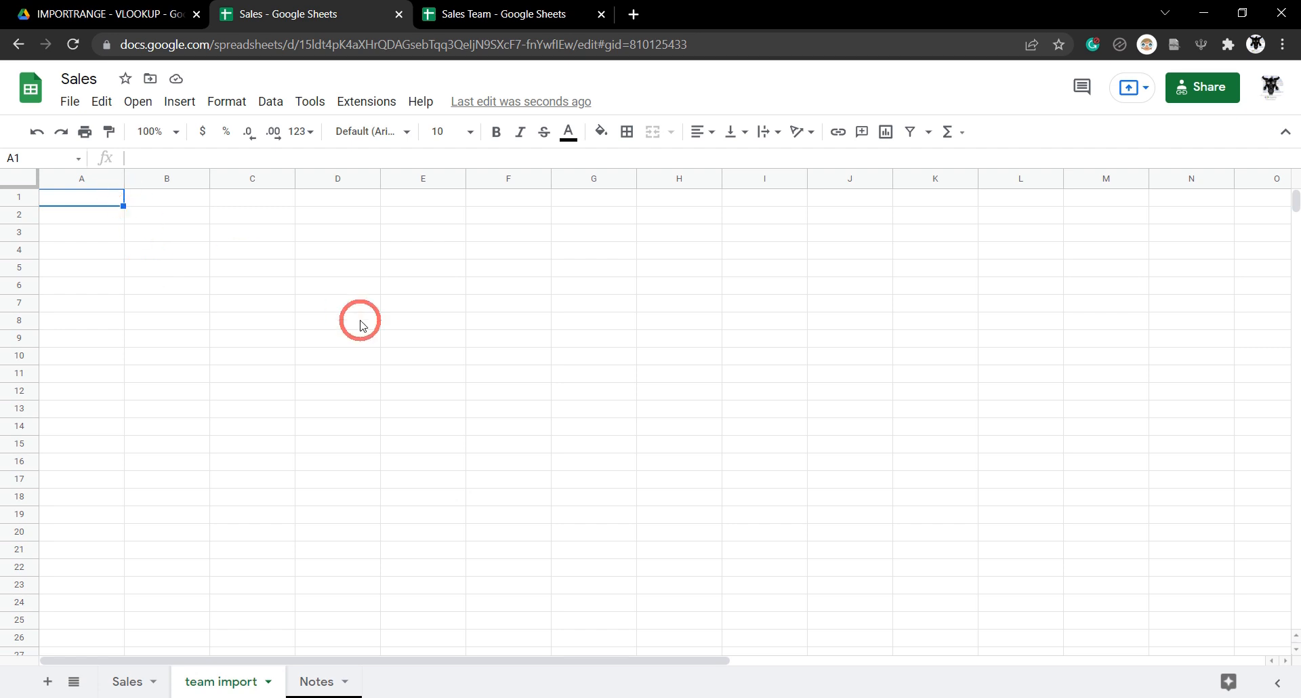
pyautogui.press('Return')
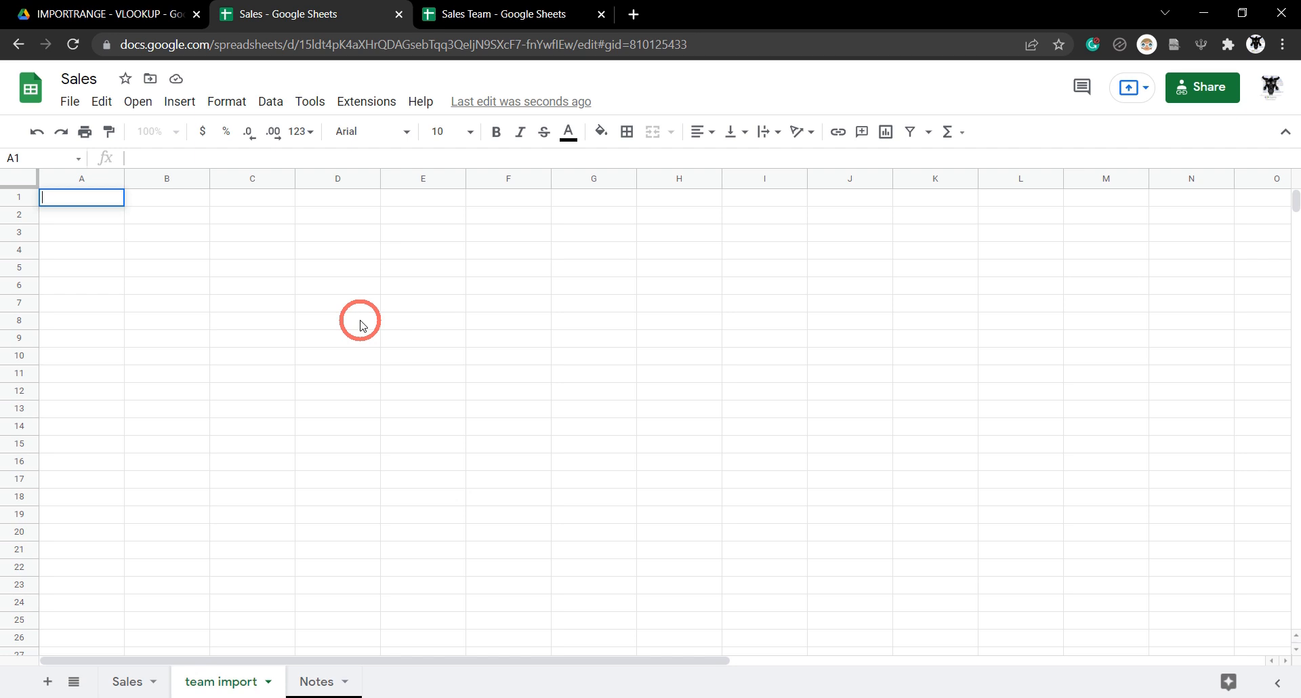
# Begin =IMPORTRANGE in A1 with the Sales Team spreadsheet URL copied from its address bar.
pyautogui.write('=IMPORTRAN')
pyautogui.press('Tab')
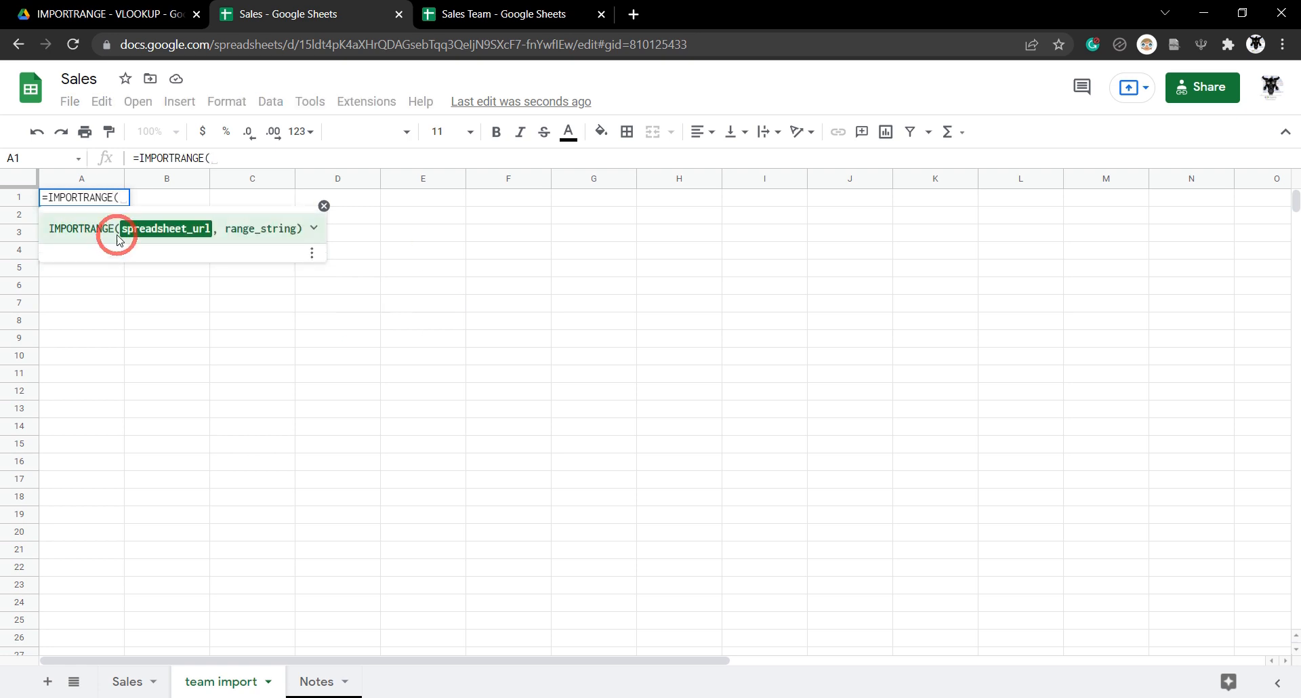
pyautogui.click(576, 9)
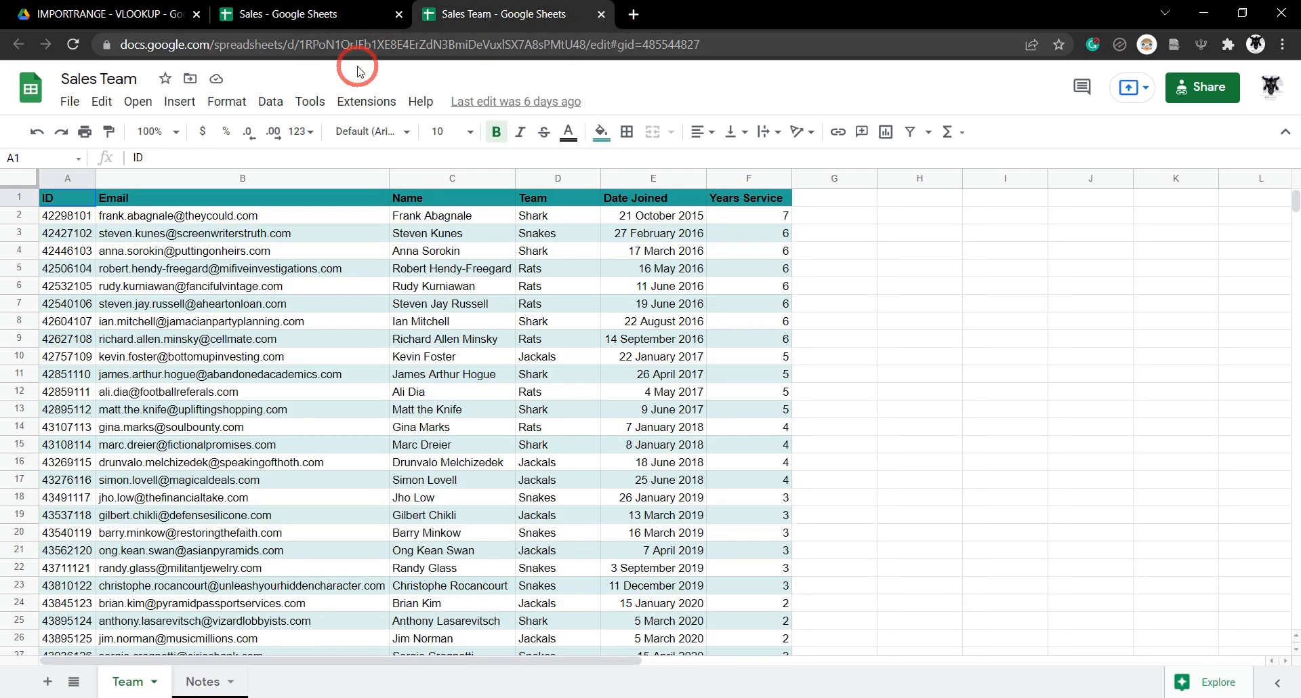
pyautogui.moveTo(590, 44); pyautogui.dragTo(82, 44)
pyautogui.hotkey('ctrl', 'c')
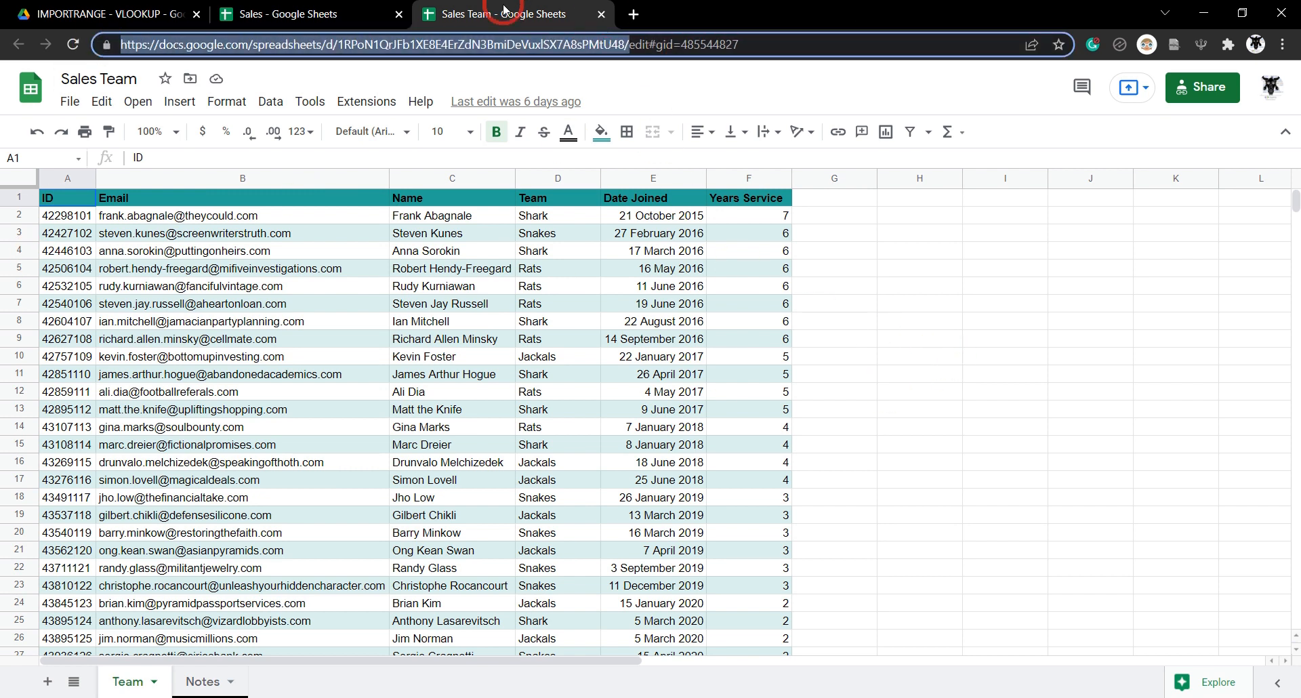
pyautogui.click(309, 15)
pyautogui.click(241, 159)
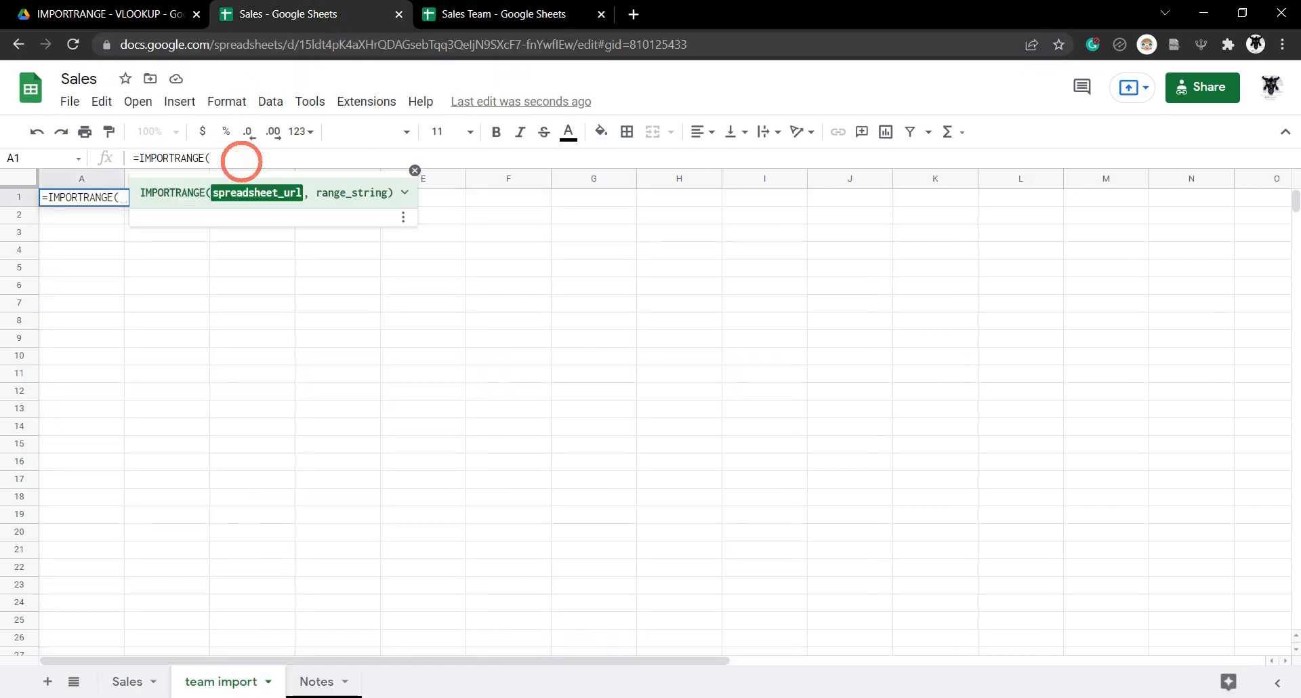
pyautogui.write('"')
pyautogui.hotkey('ctrl', 'v')
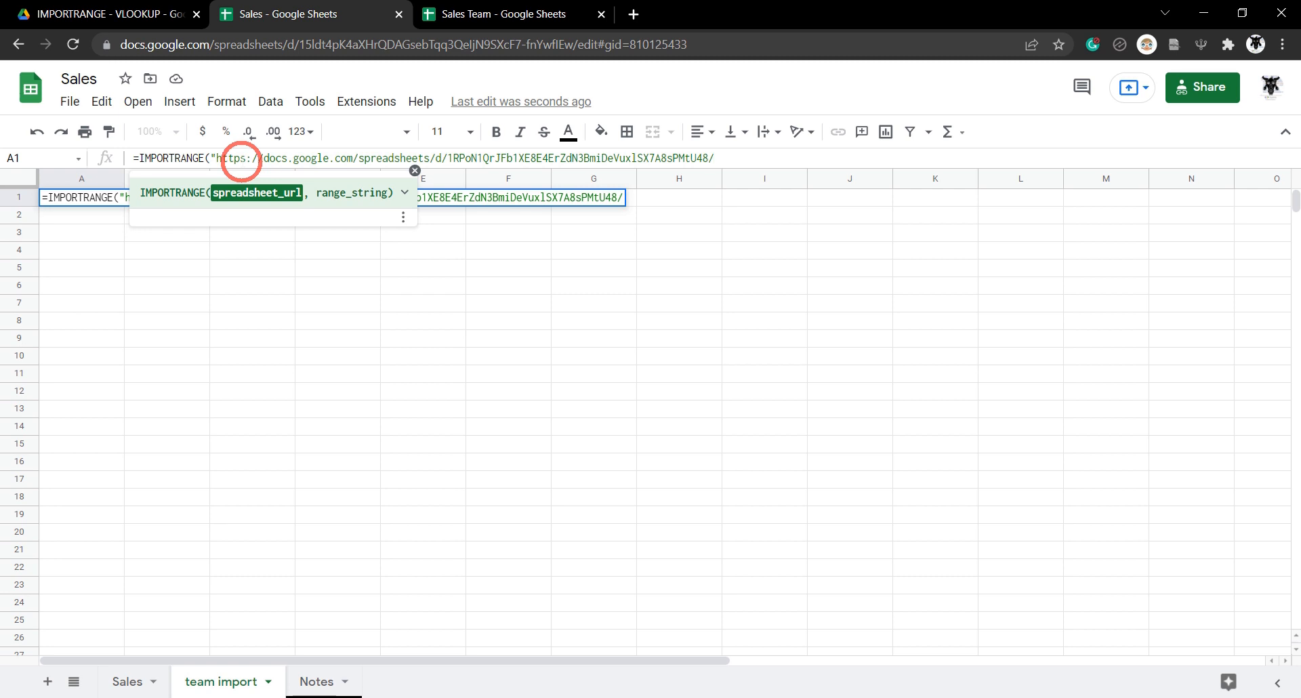
pyautogui.write('",')
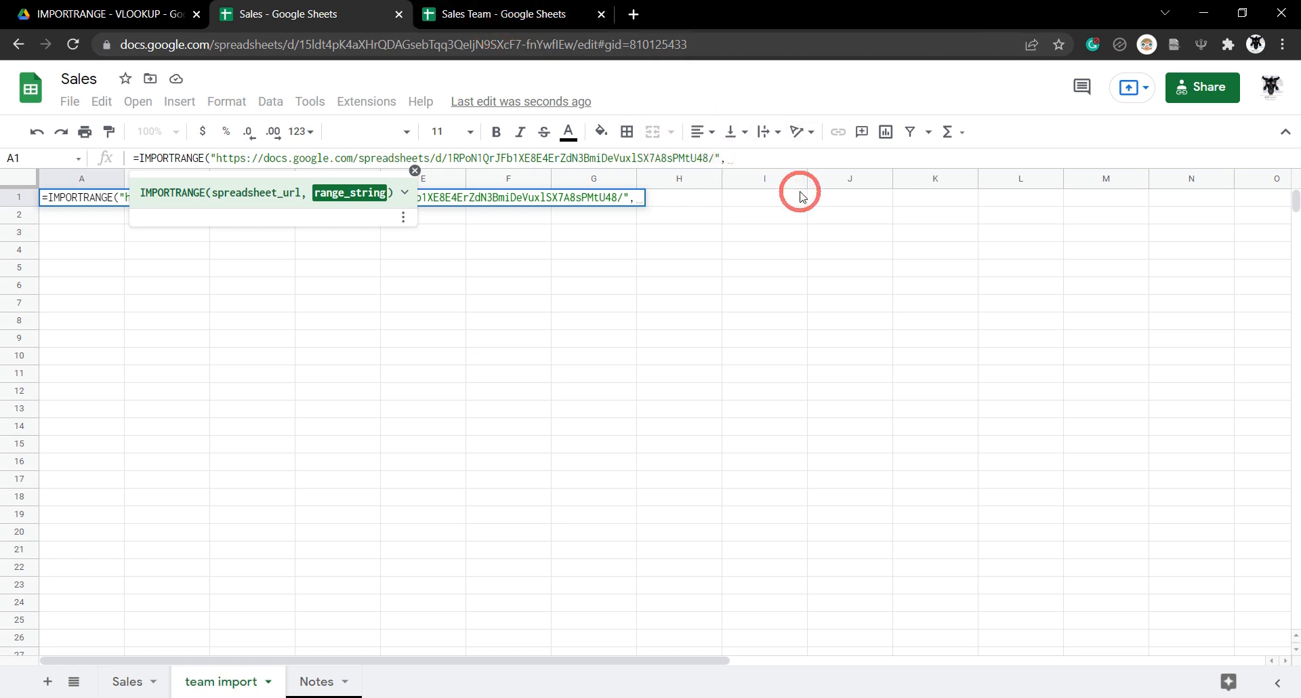
pyautogui.write('""')
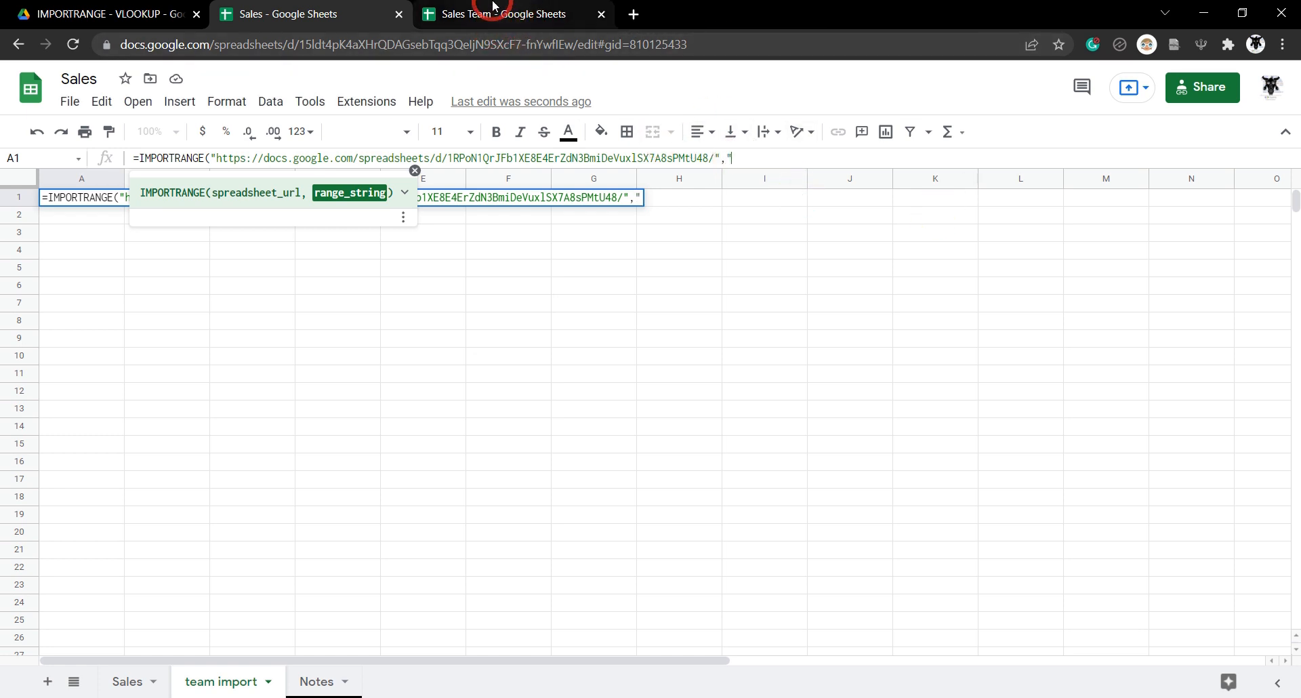
# Check where the Team sheet's data starts, then complete the formula with range "Team!A2:C".
pyautogui.click(495, 8)
pyautogui.click(129, 683)
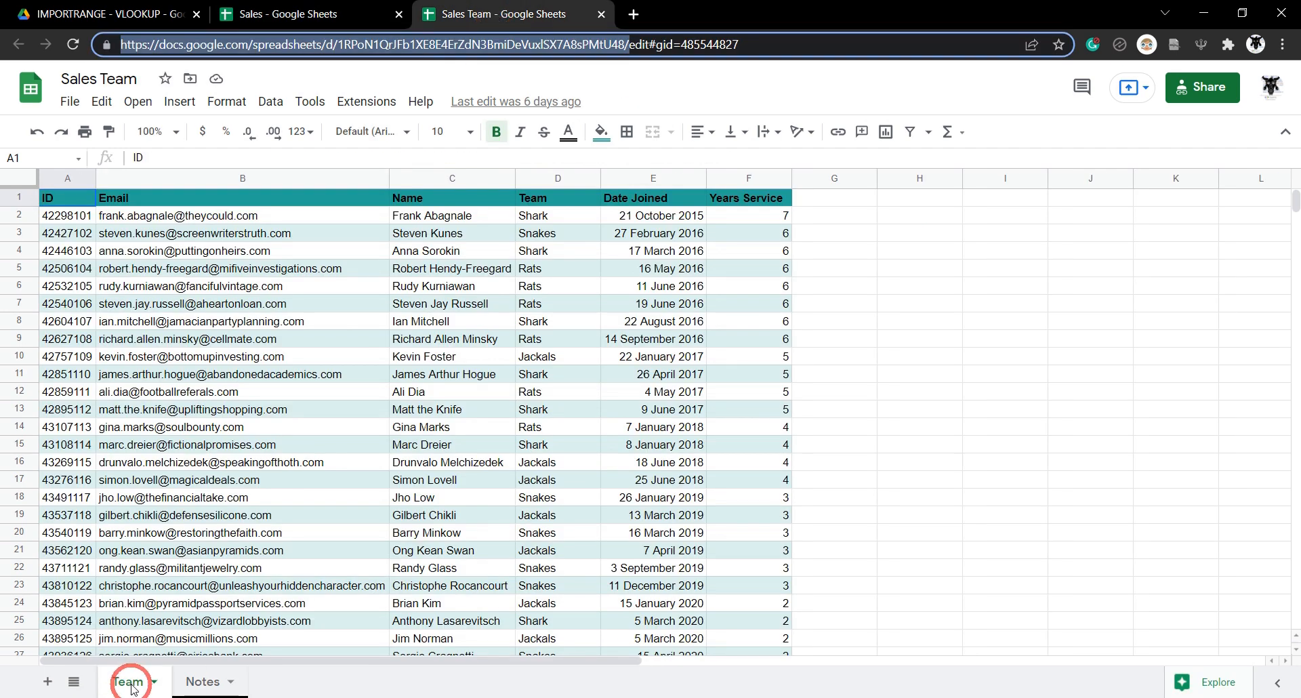
pyautogui.click(63, 202)
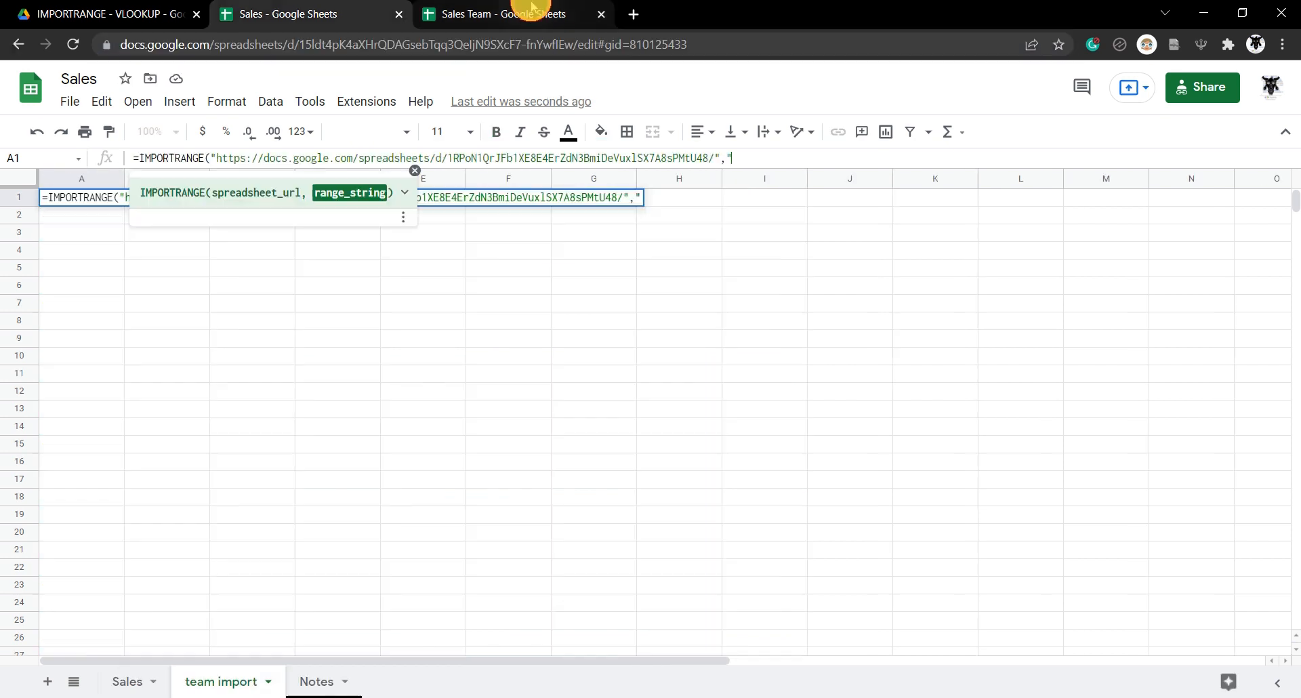
pyautogui.click(531, 10)
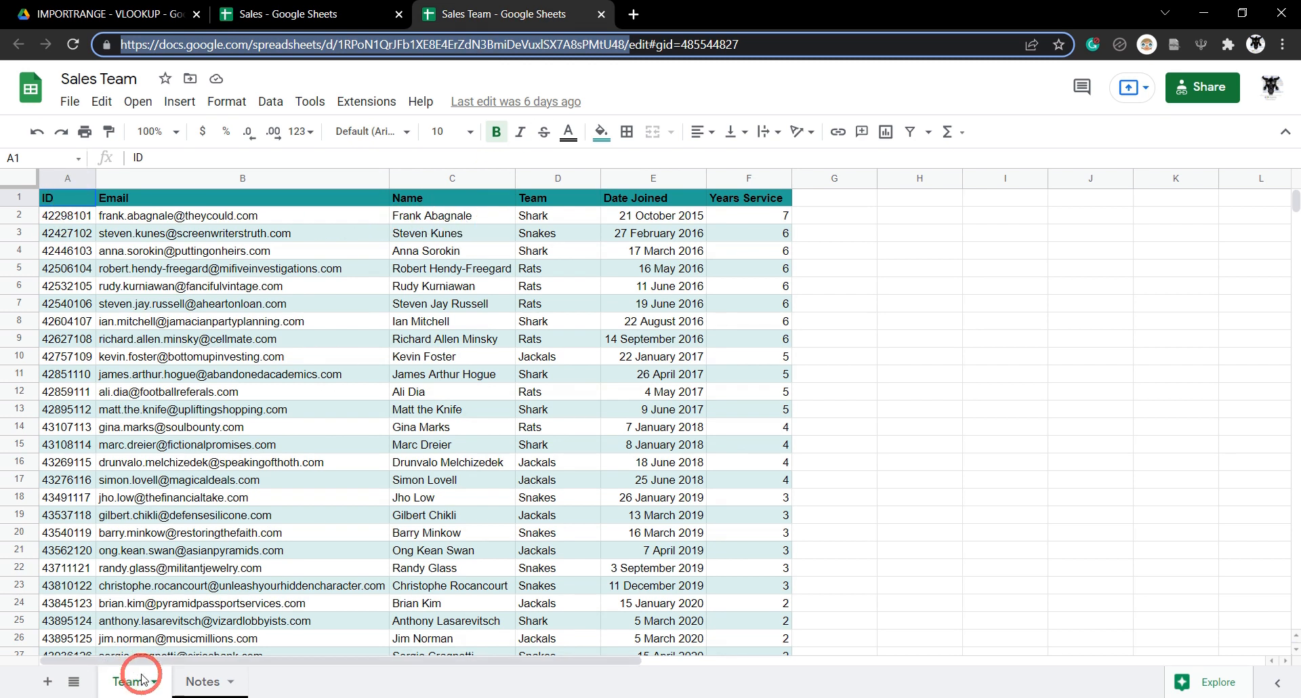
pyautogui.click(319, 15)
pyautogui.write('Team!')
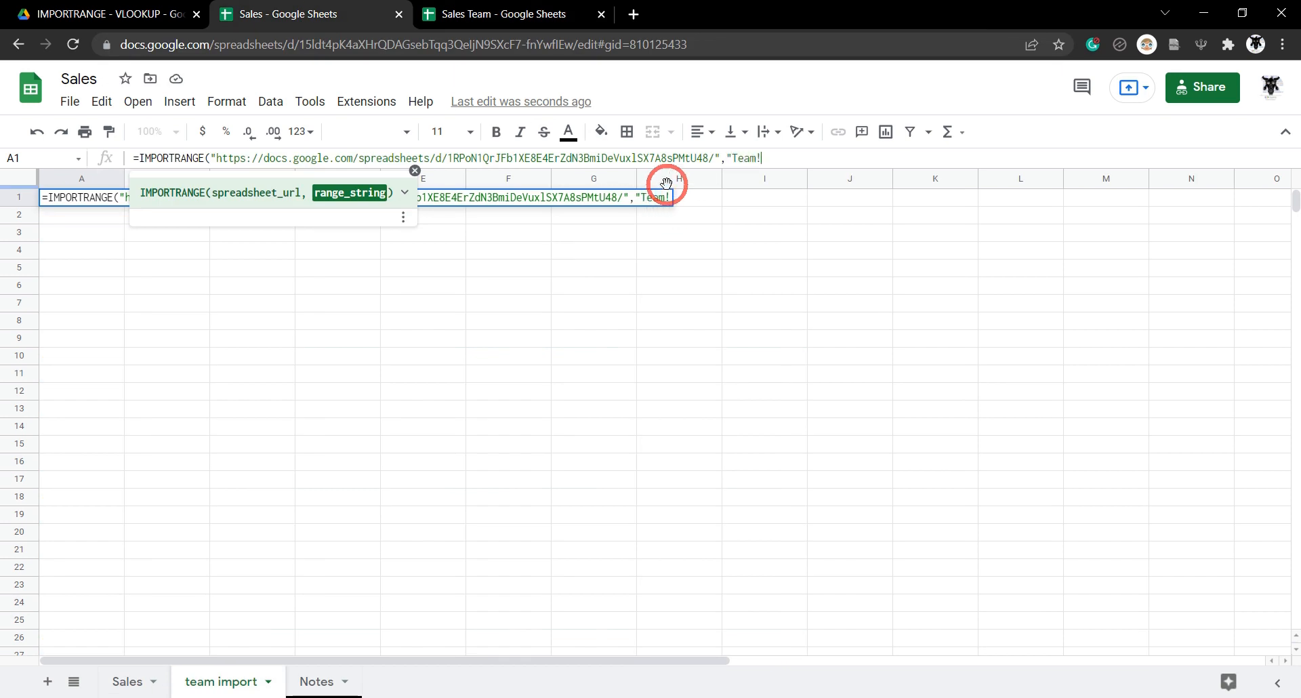
pyautogui.write('A')
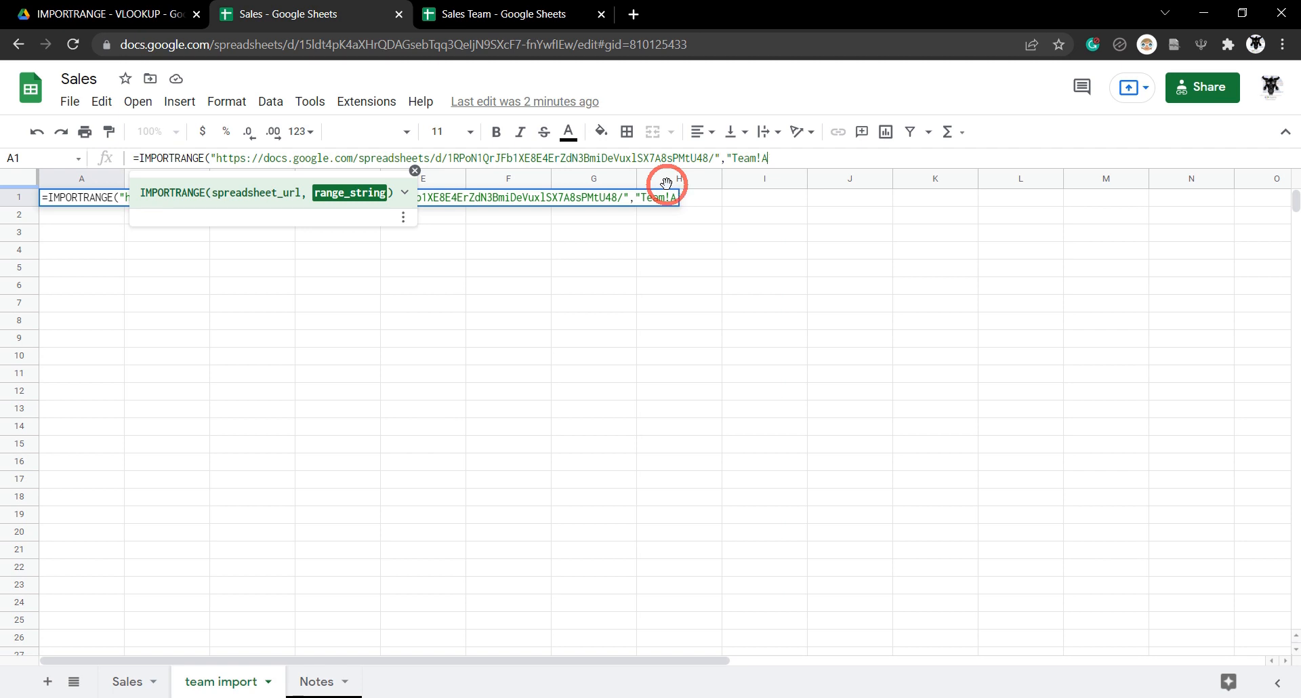
pyautogui.write('2:C"')
pyautogui.write(')')
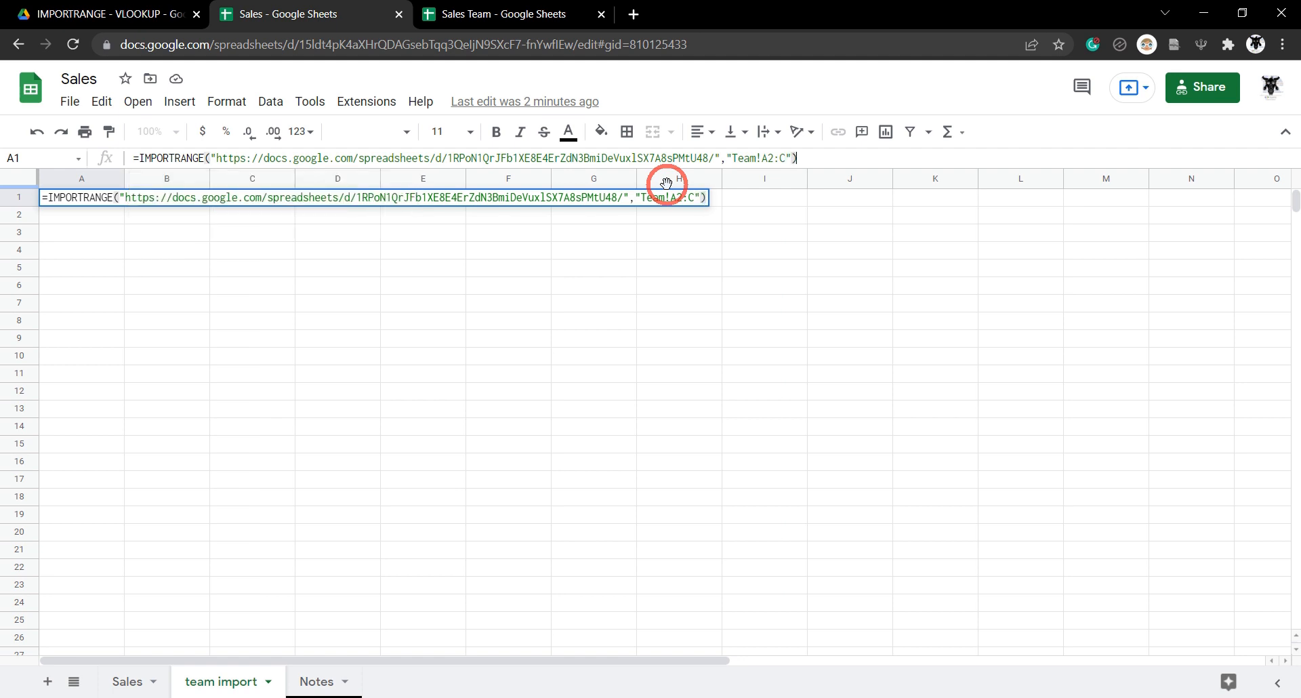
pyautogui.press('Return')
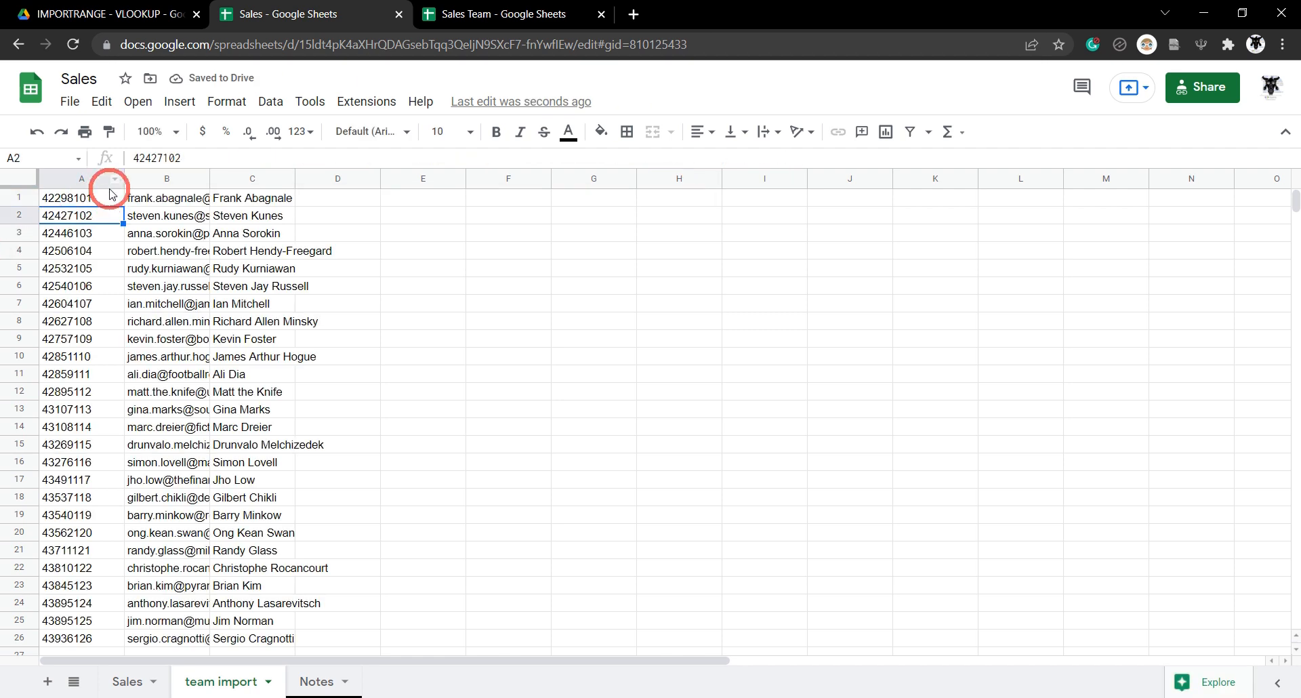
# Auto-fit team import columns A to C so the full rep emails and names show.
pyautogui.click(99, 198)
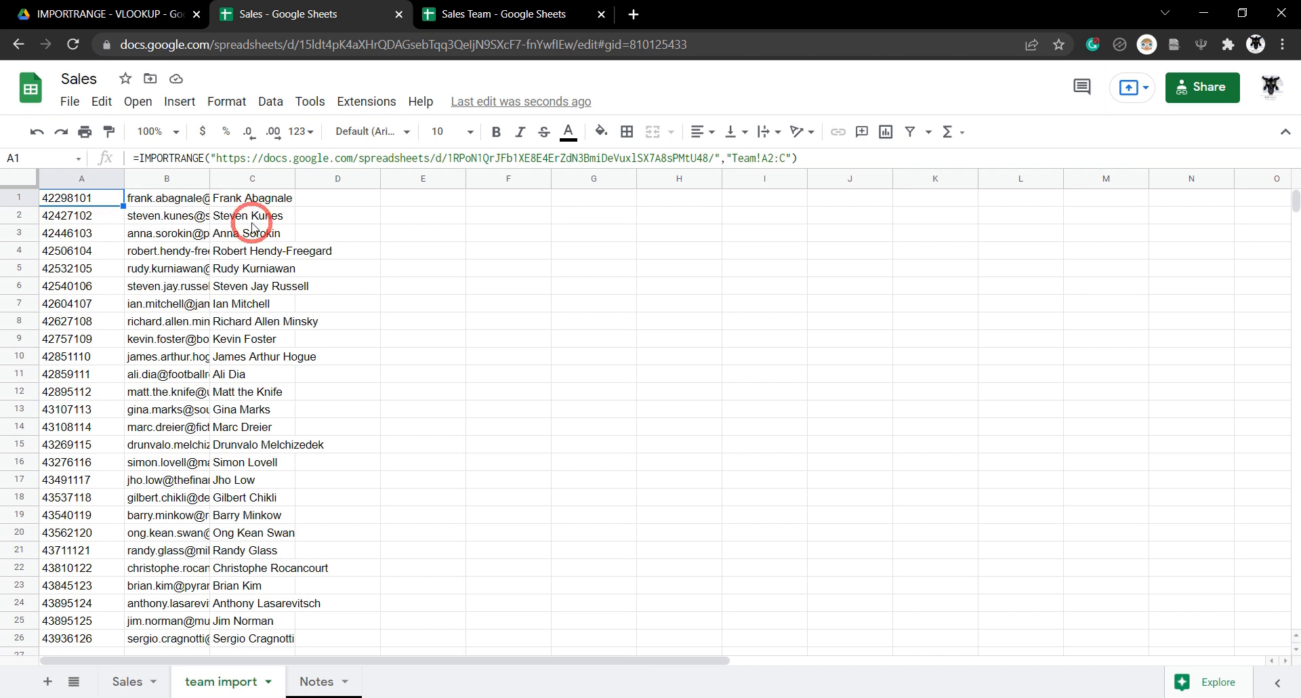
pyautogui.click(302, 389)
pyautogui.click(105, 198)
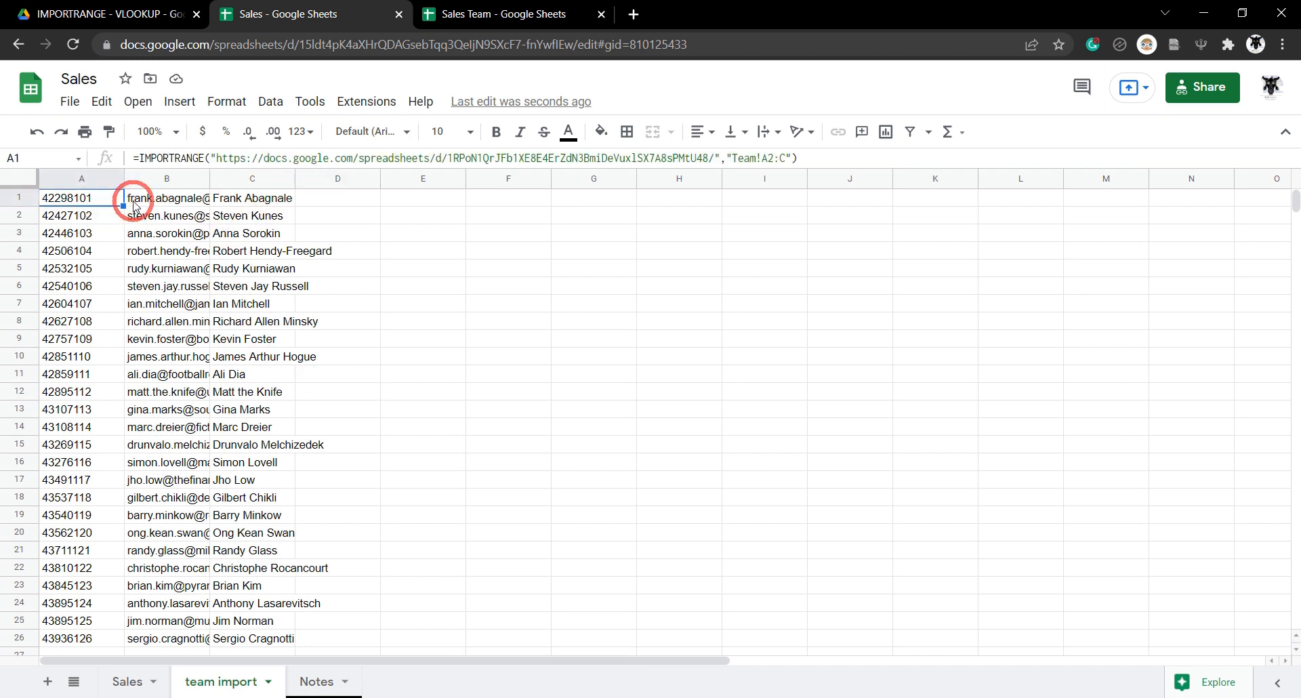
pyautogui.click(84, 181)
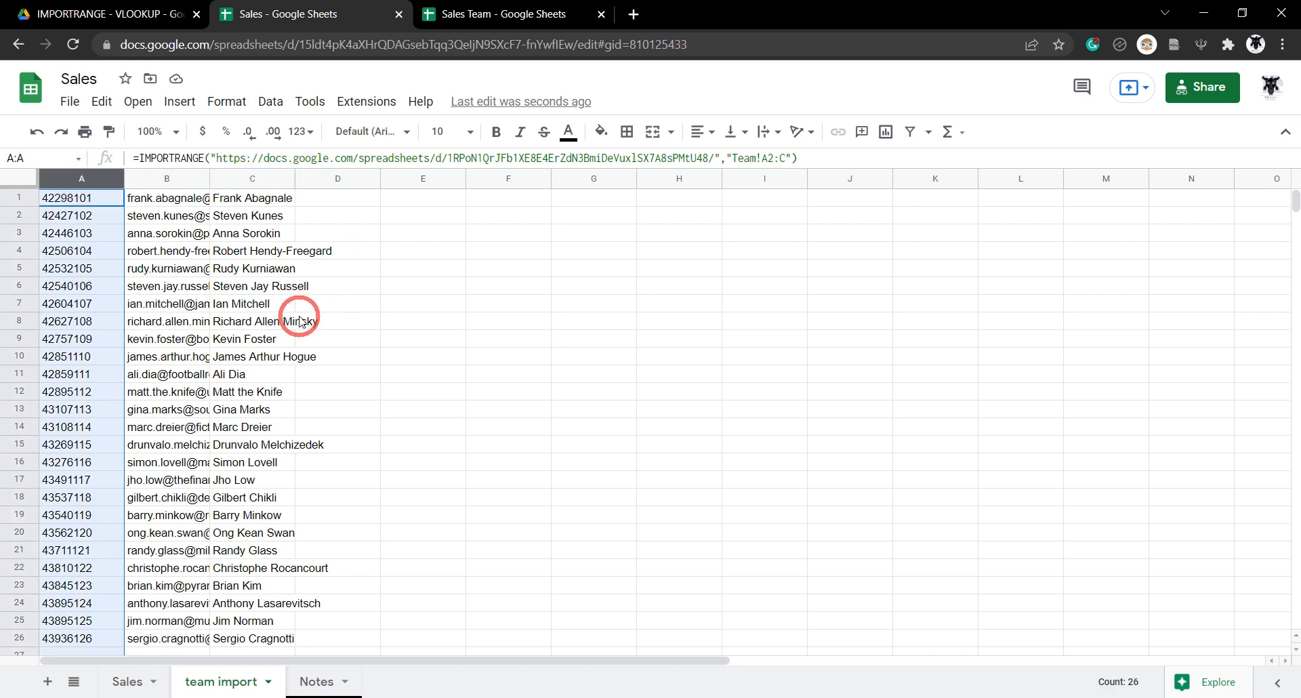
pyautogui.keyDown('shift'); pyautogui.click(284, 180); pyautogui.keyUp('shift')
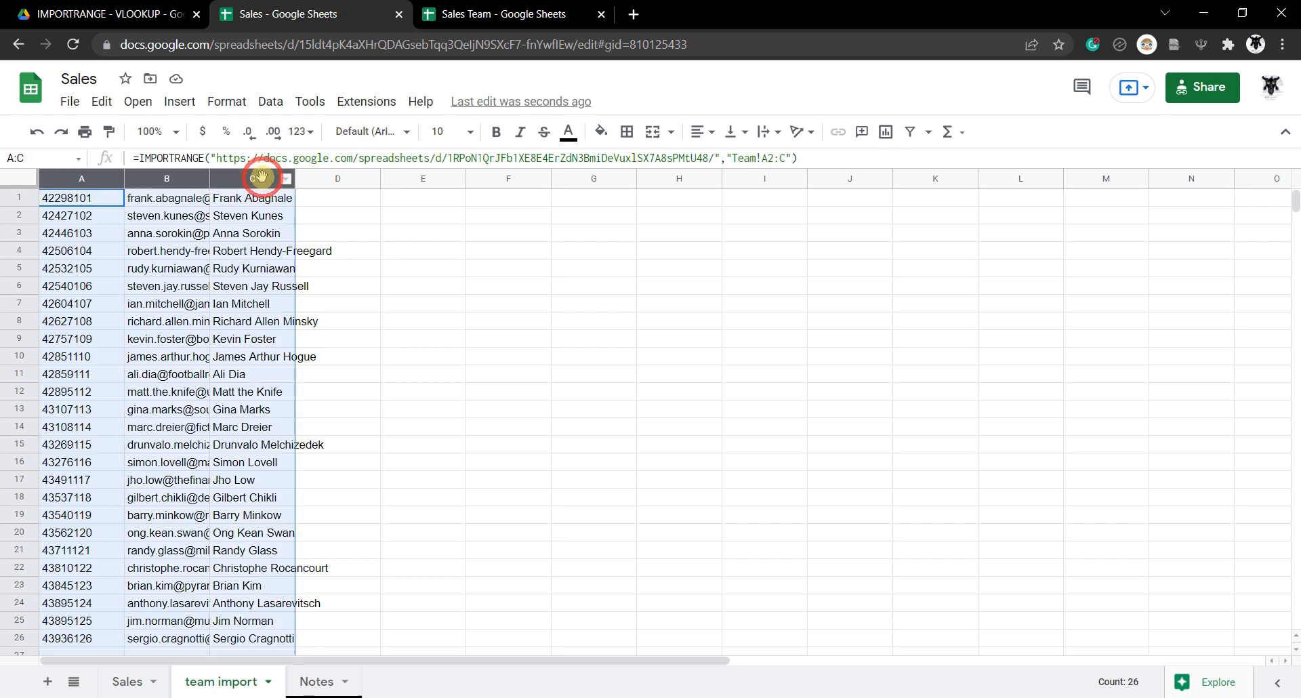
pyautogui.doubleClick(293, 179)
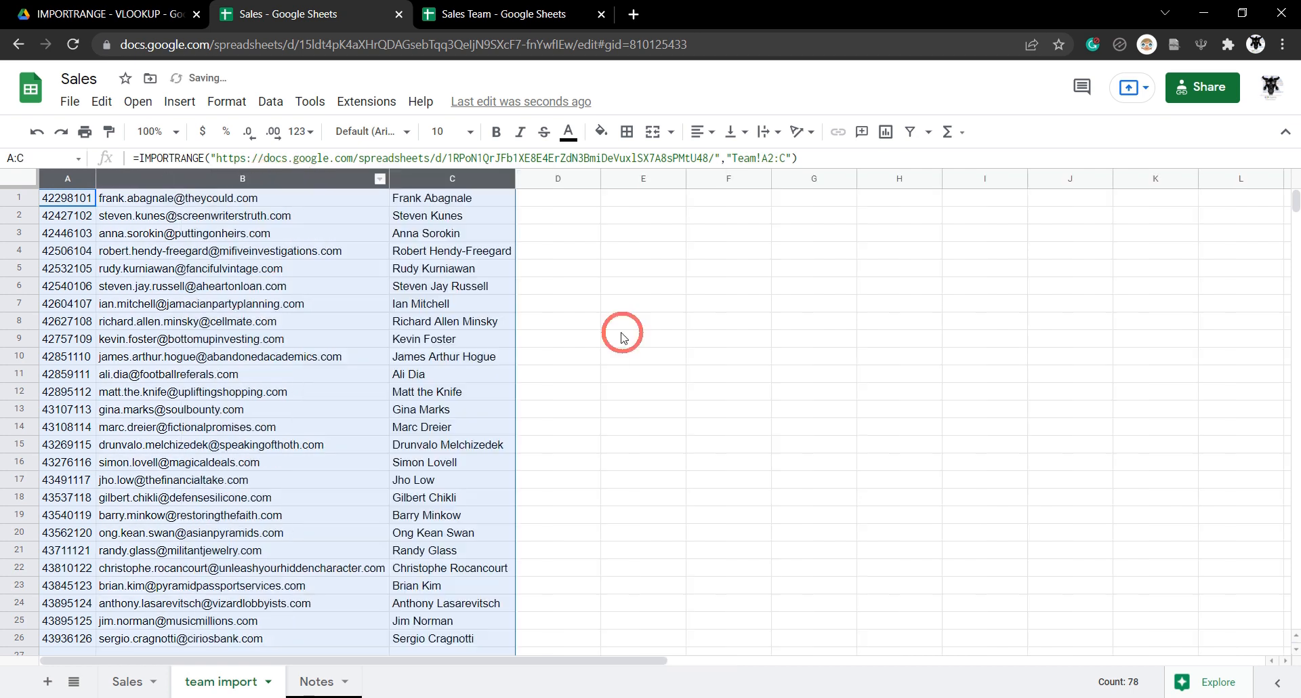
pyautogui.click(690, 320)
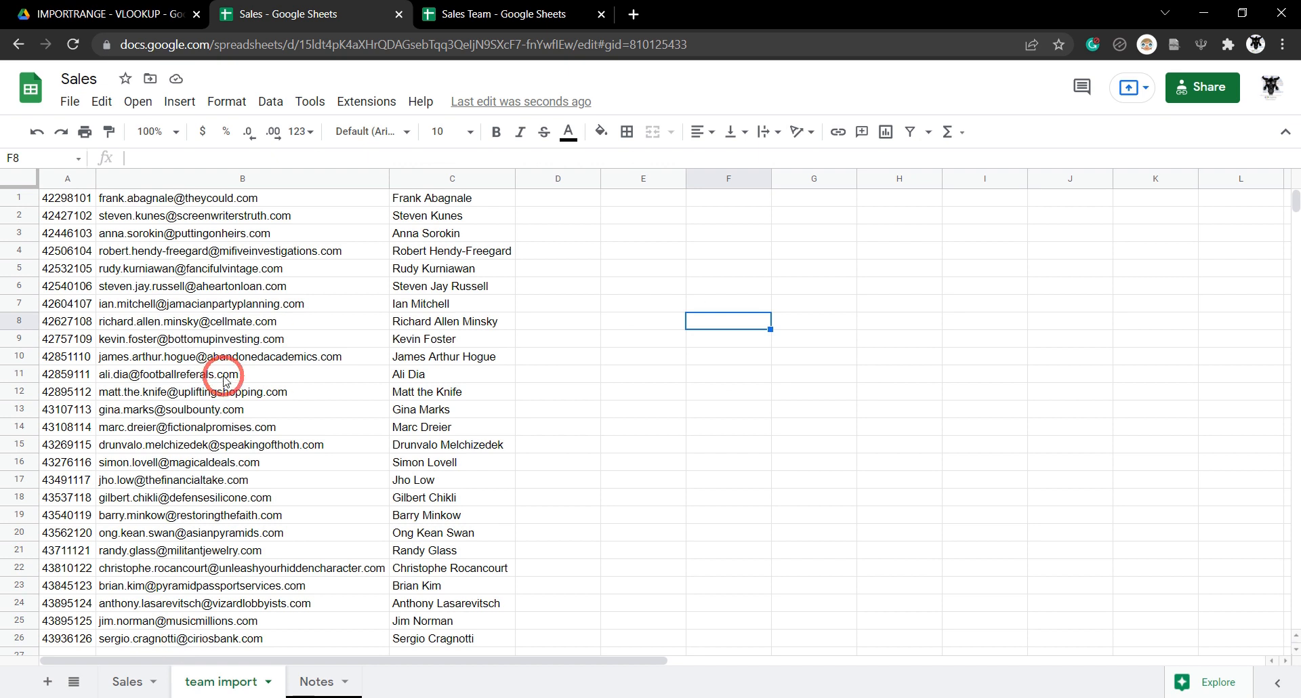
pyautogui.click(130, 682)
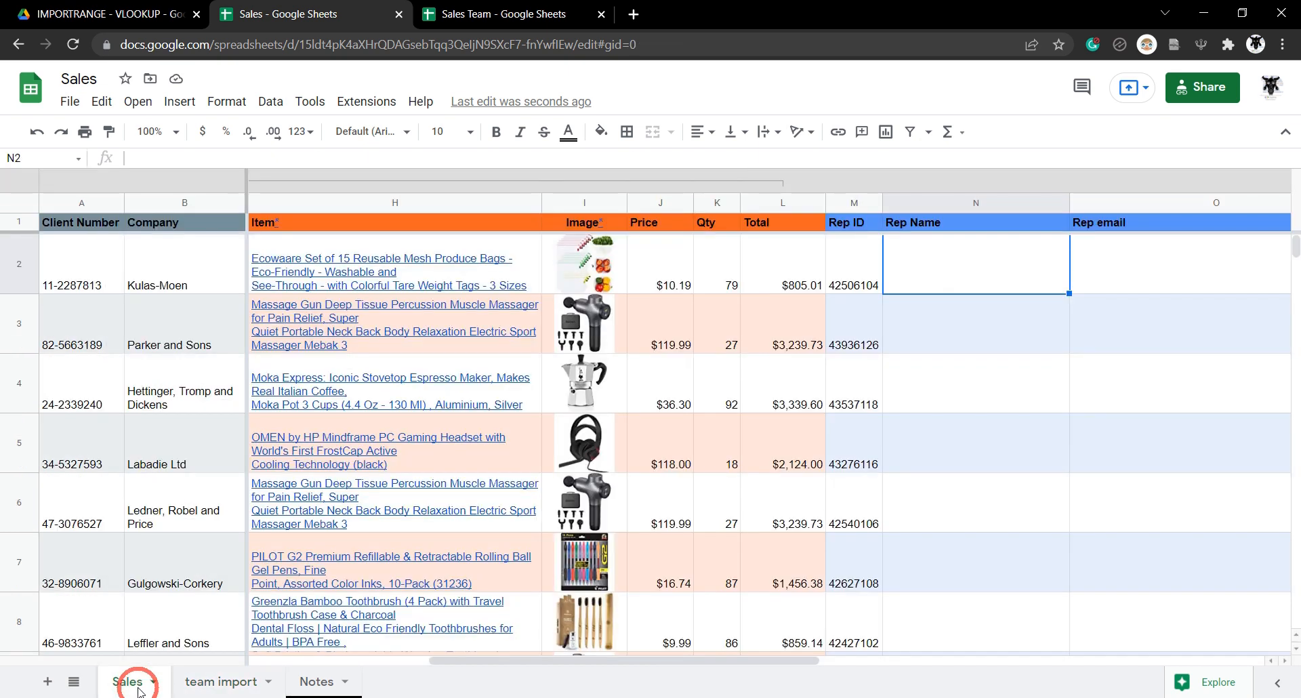
# Start =VLOOKUP in N2 using the Rep ID in M2 as the lookup key.
pyautogui.click(942, 269)
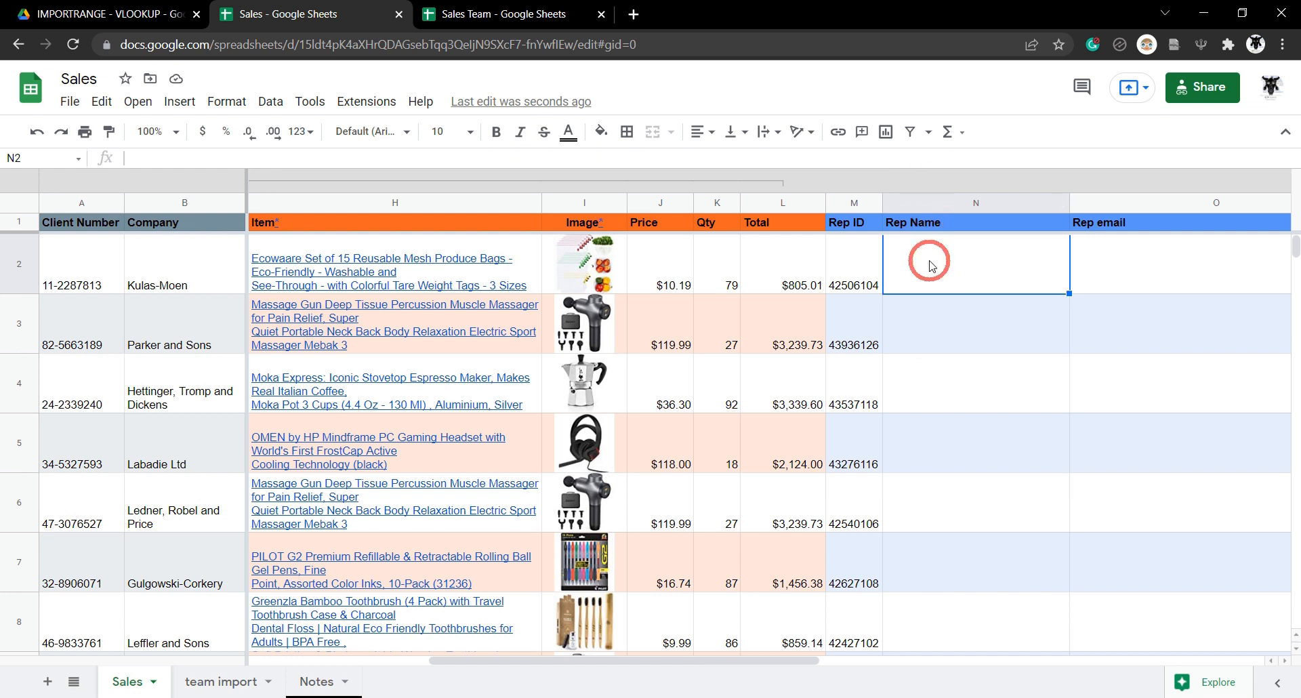
pyautogui.write('=')
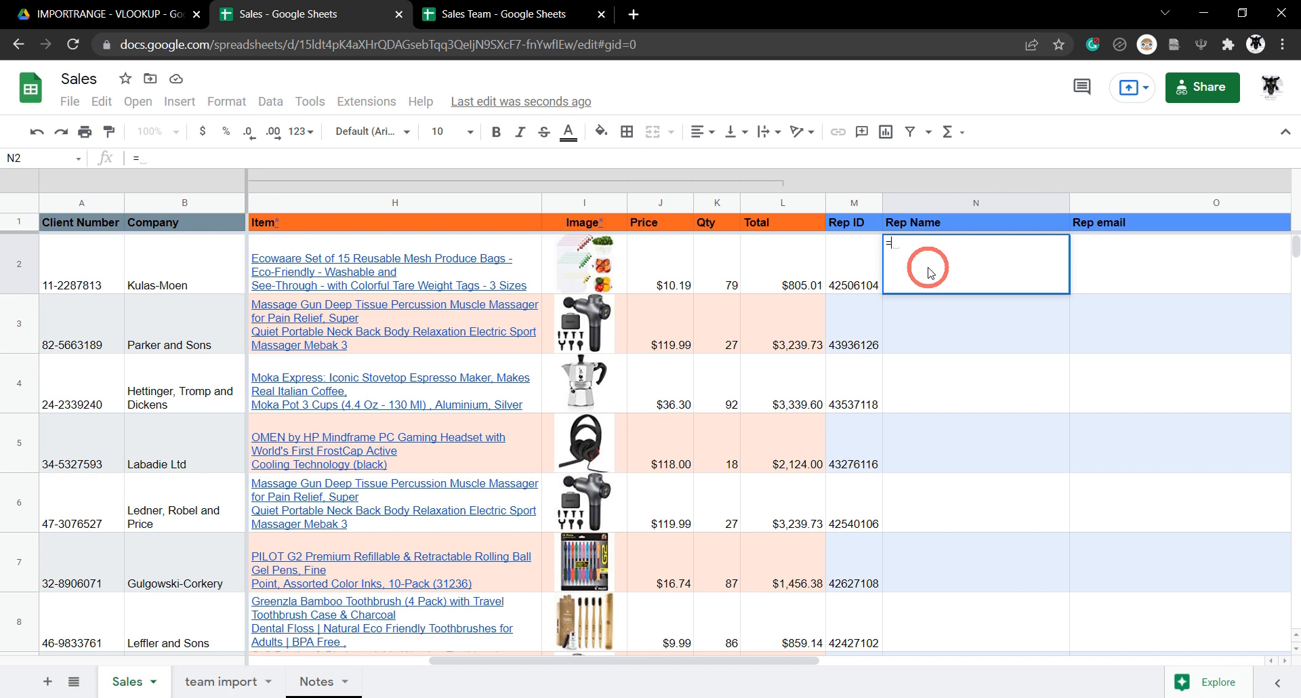
pyautogui.write('VLOOKUP')
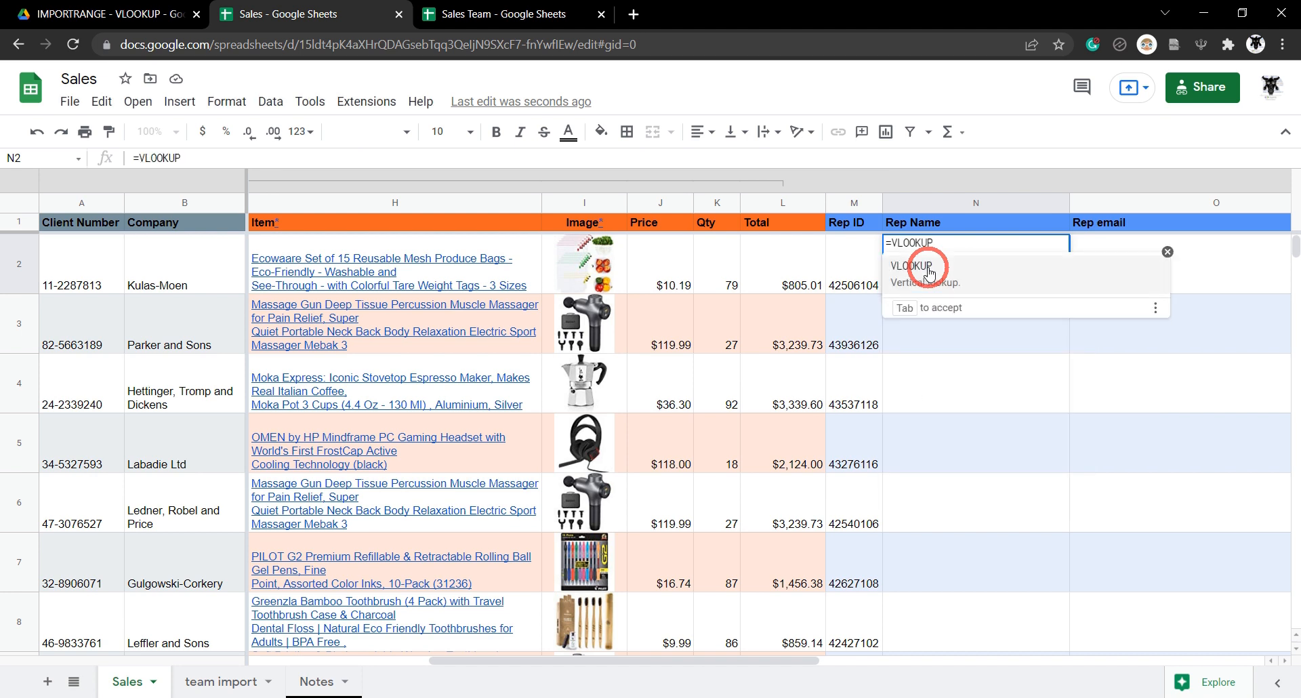
pyautogui.click(929, 273)
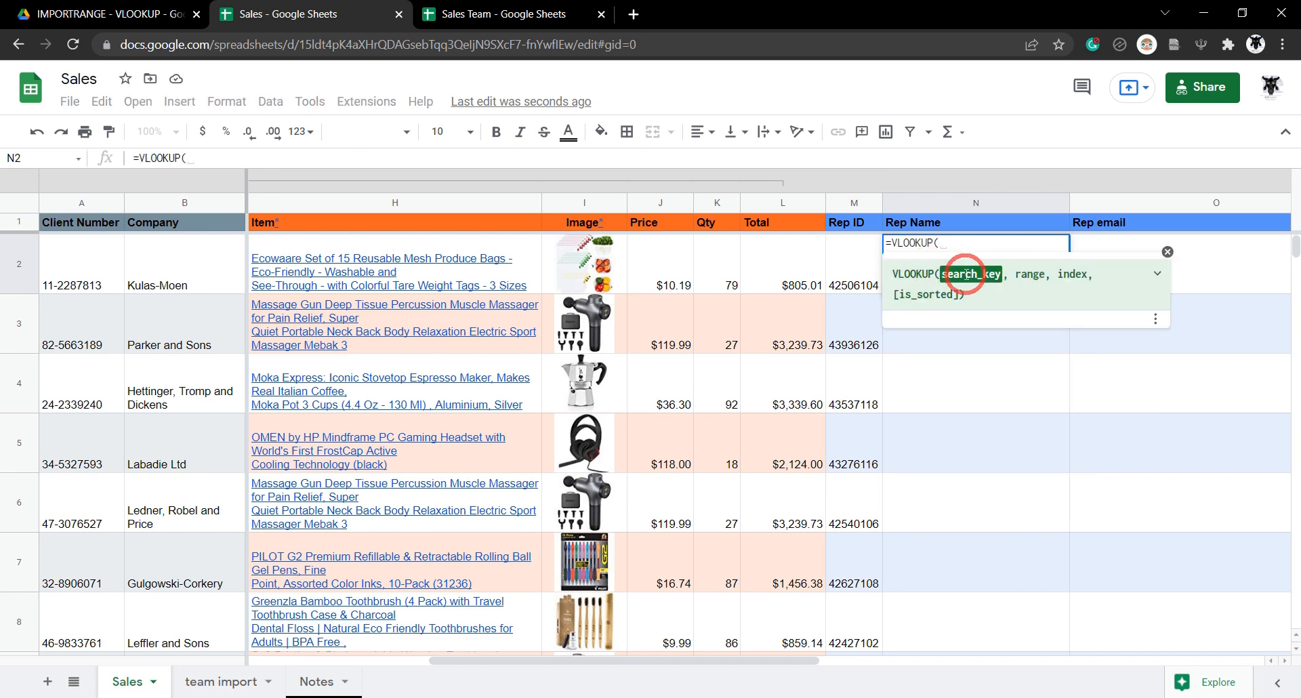
pyautogui.click(853, 274)
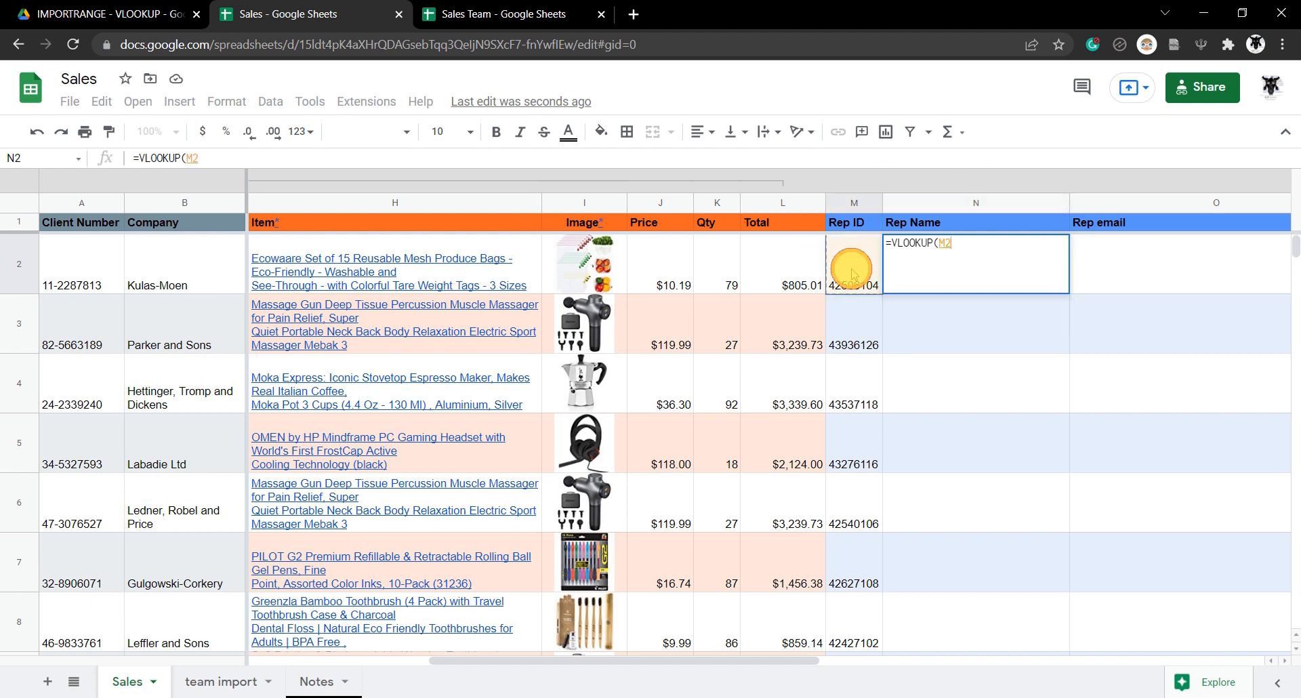
pyautogui.write(',')
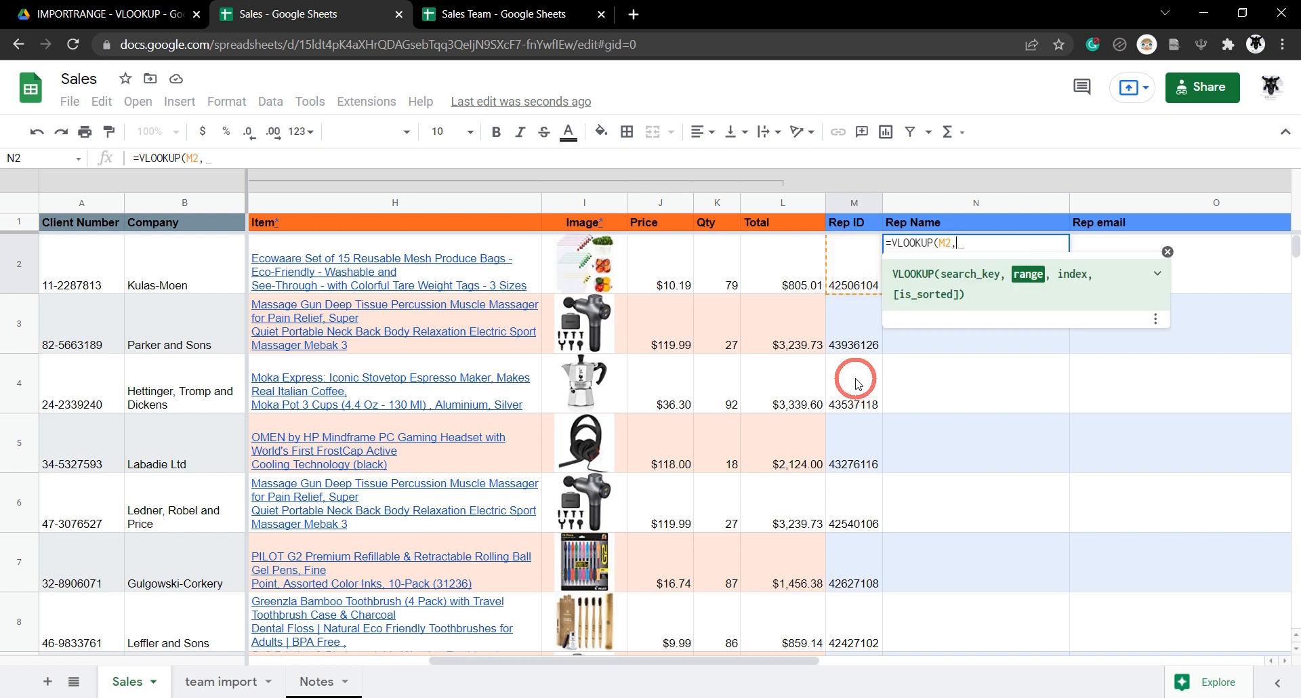
# Complete the N2 lookup with range 'team import'!A1:C, column 3 and TRUE.
pyautogui.click(216, 681)
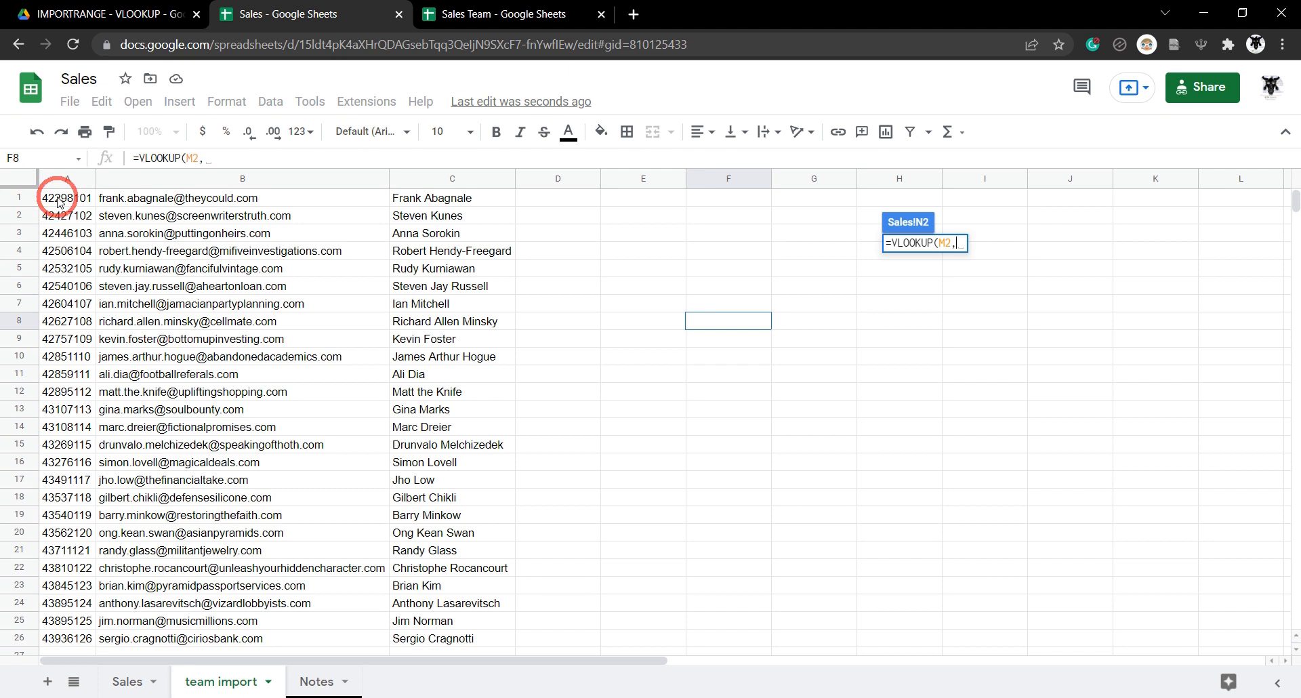
pyautogui.moveTo(61, 198); pyautogui.dragTo(423, 229)
pyautogui.click(340, 151)
pyautogui.click(377, 201)
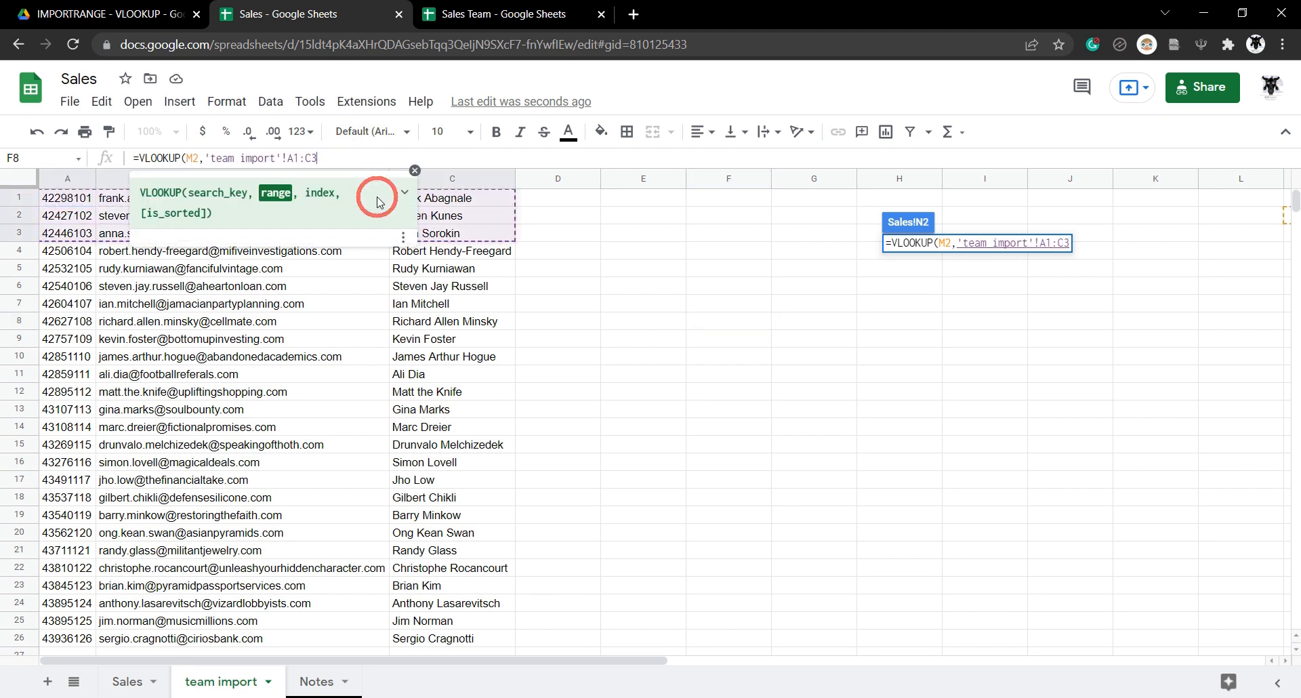
pyautogui.scroll(-10, 372, 468)
pyautogui.scroll(10, 371, 468)
pyautogui.moveTo(357, 489)
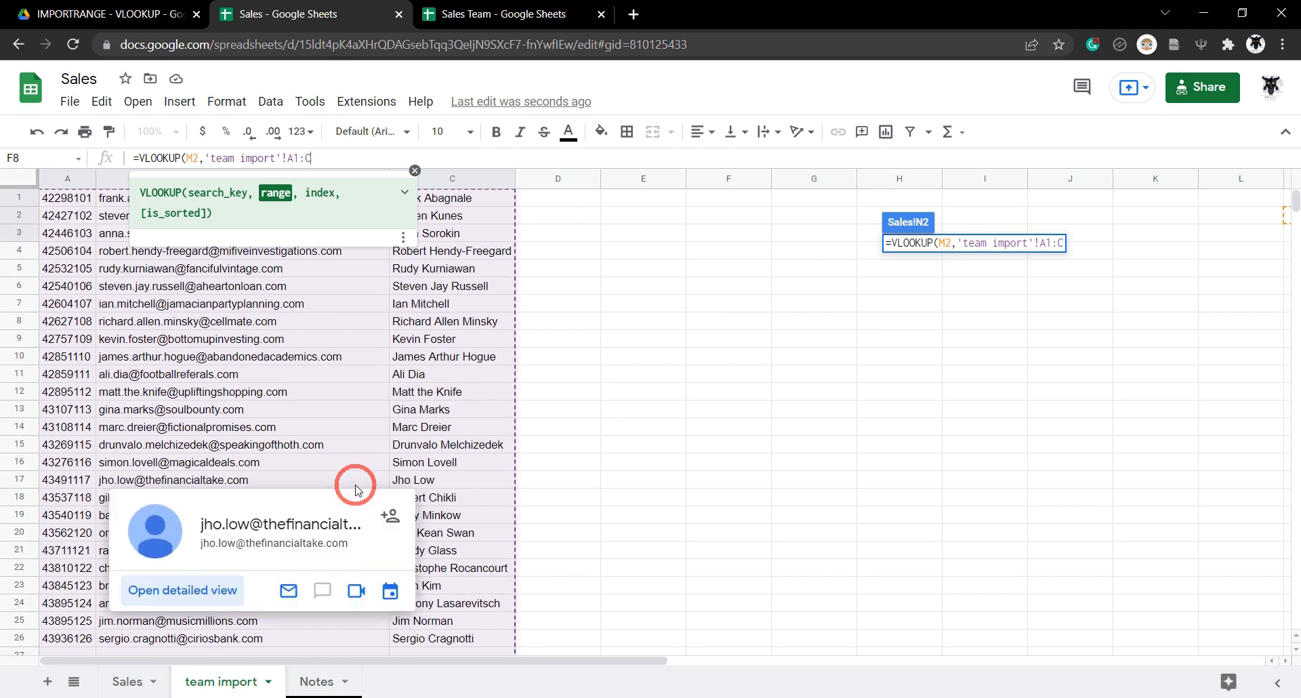
pyautogui.write(',')
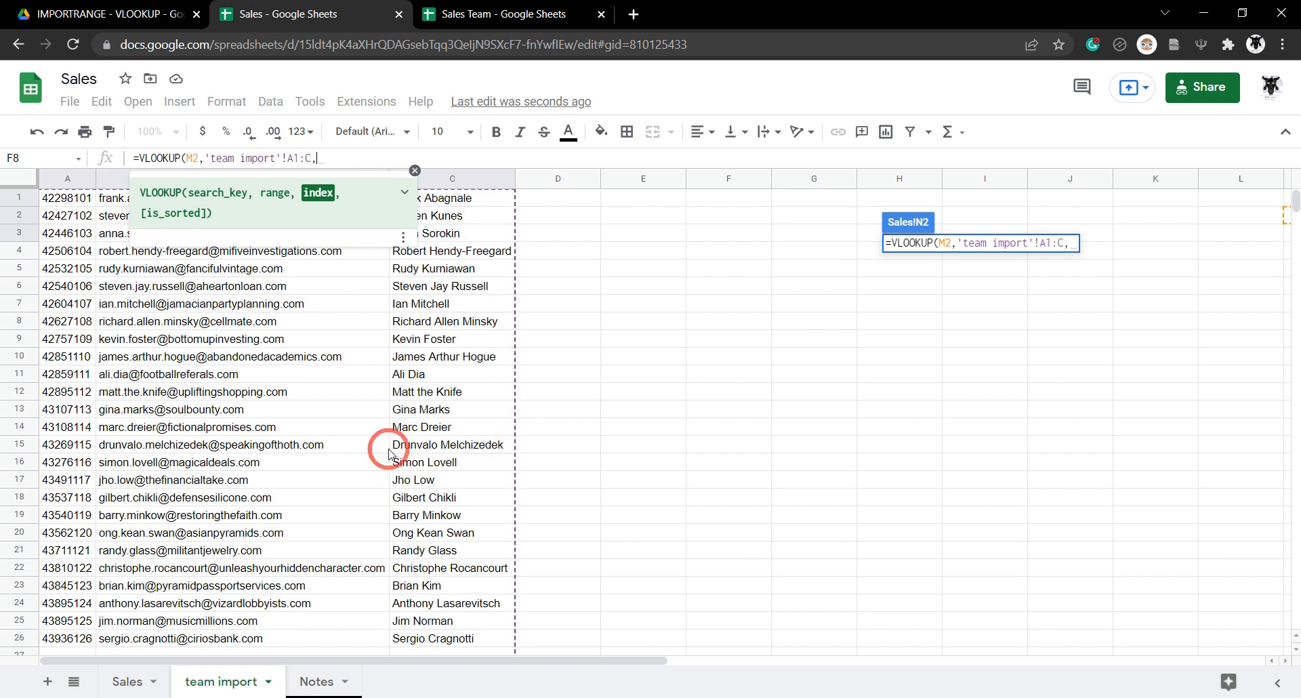
pyautogui.click(131, 677)
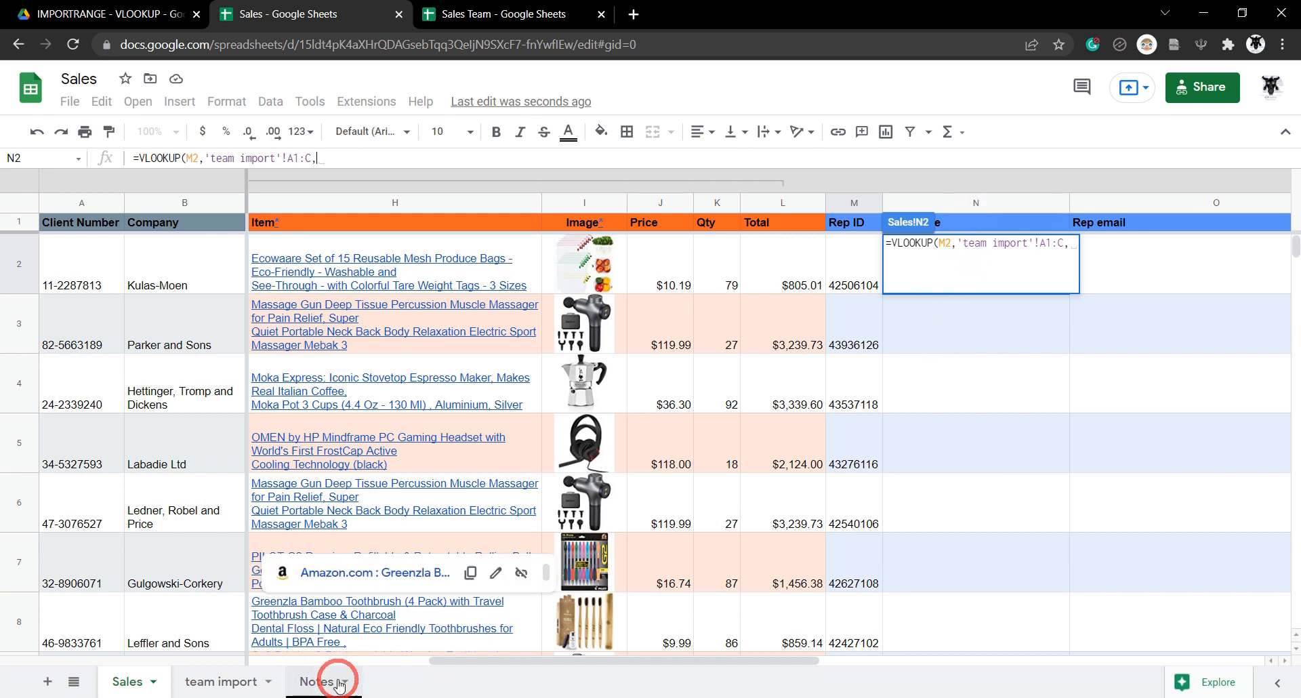
pyautogui.click(220, 680)
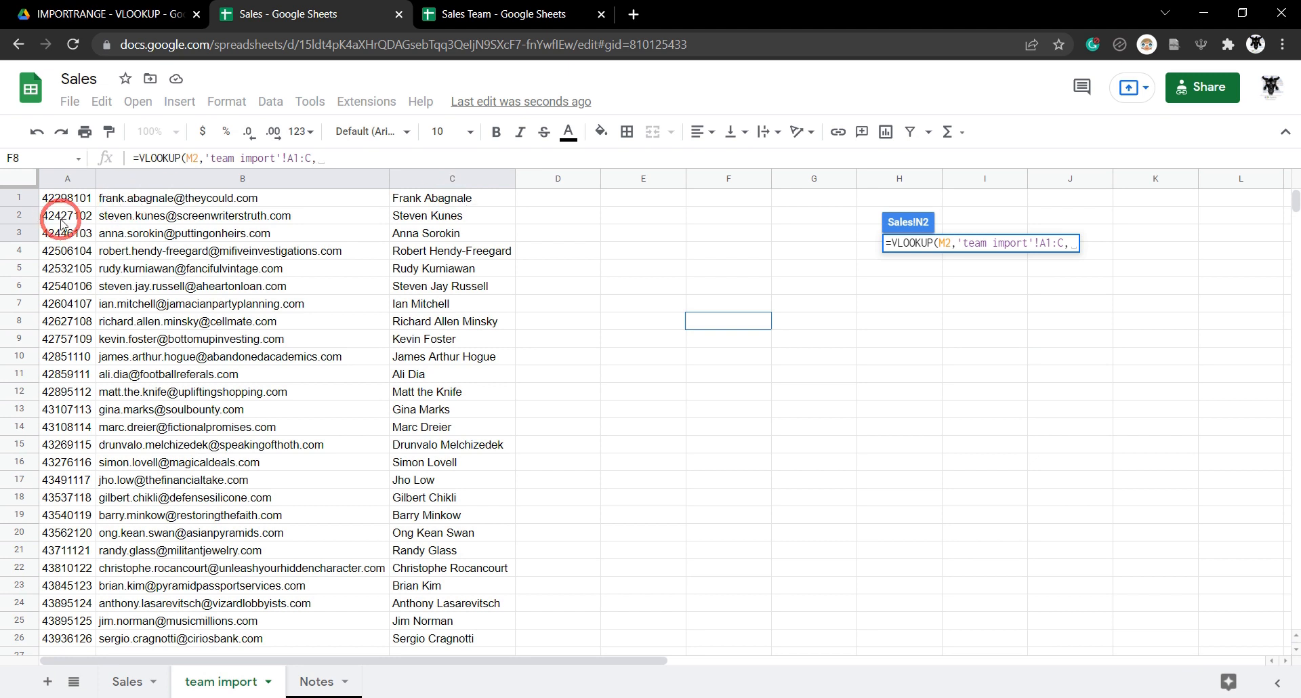
pyautogui.click(325, 158)
pyautogui.write('3')
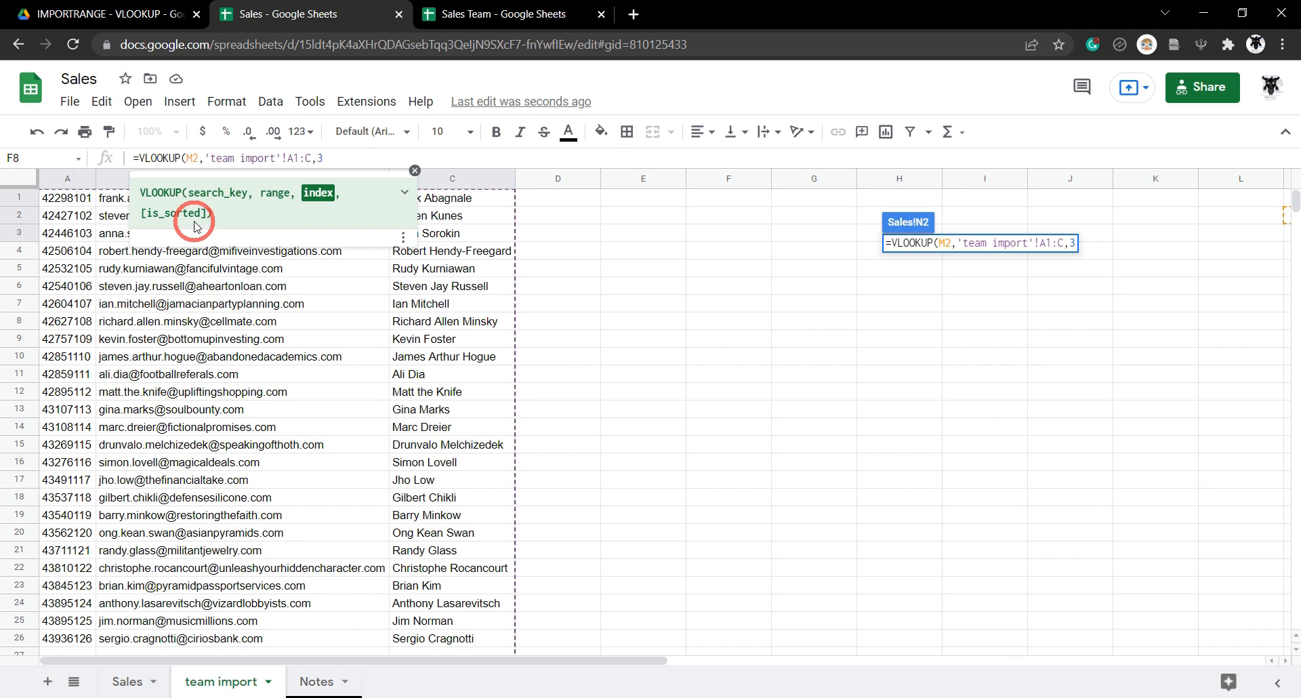
pyautogui.write(',')
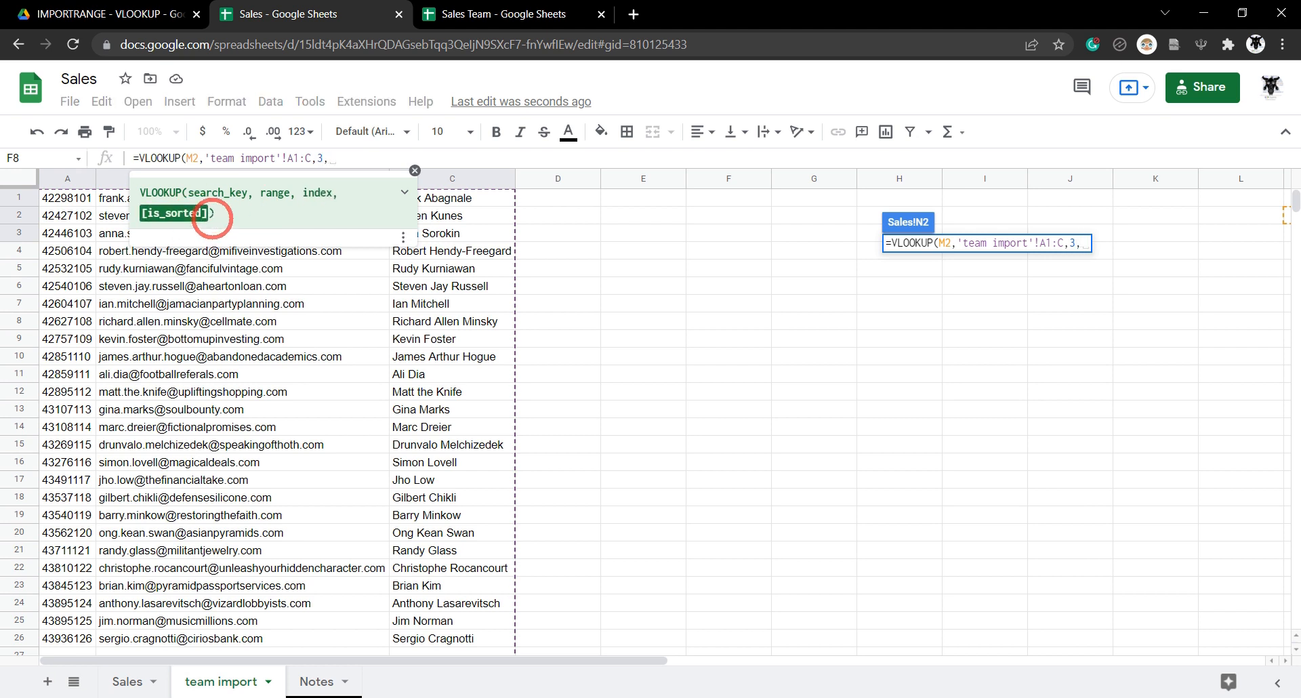
pyautogui.write('TRUE)')
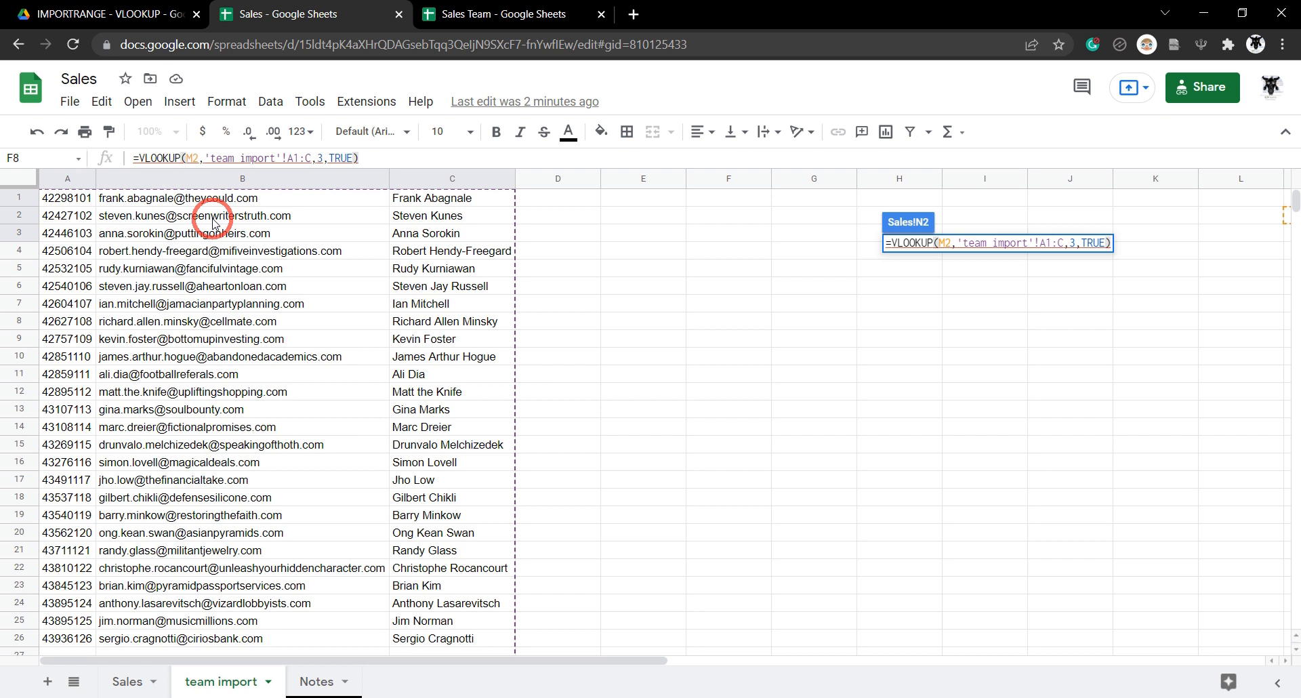
pyautogui.press('Return')
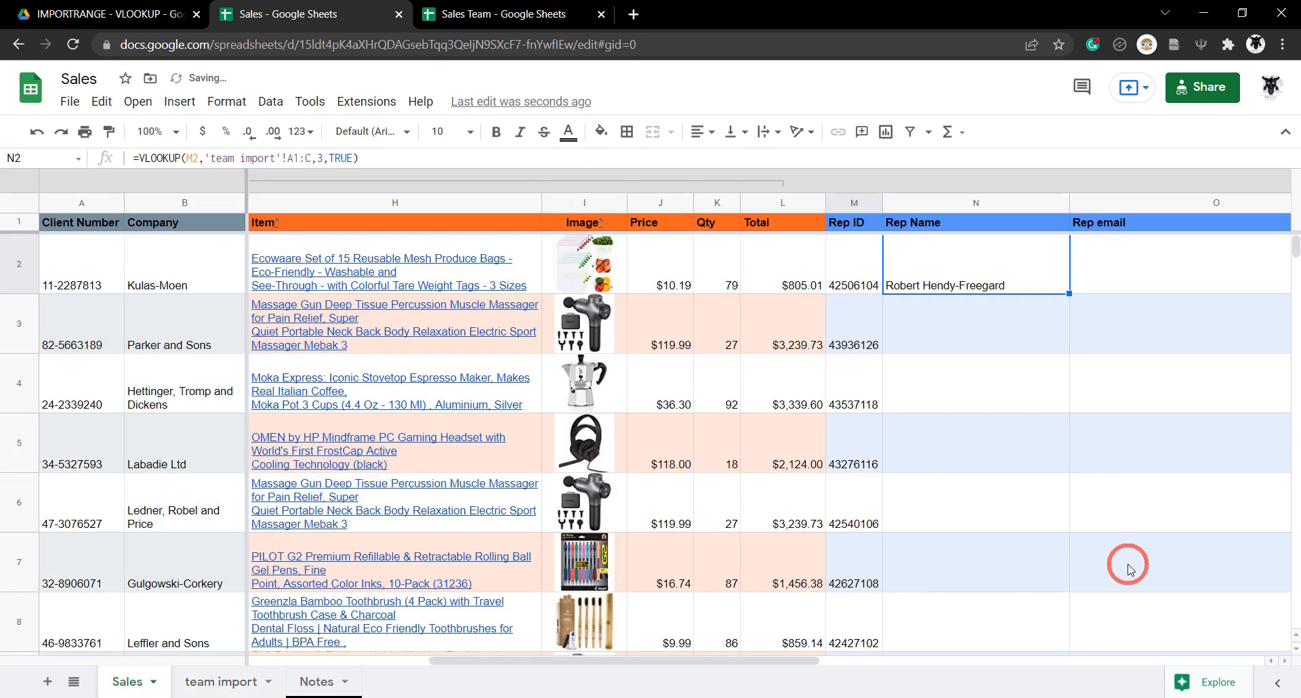
# Lock N2's lookup range as 'team import'!$A$1:$C using F4.
pyautogui.click(962, 272)
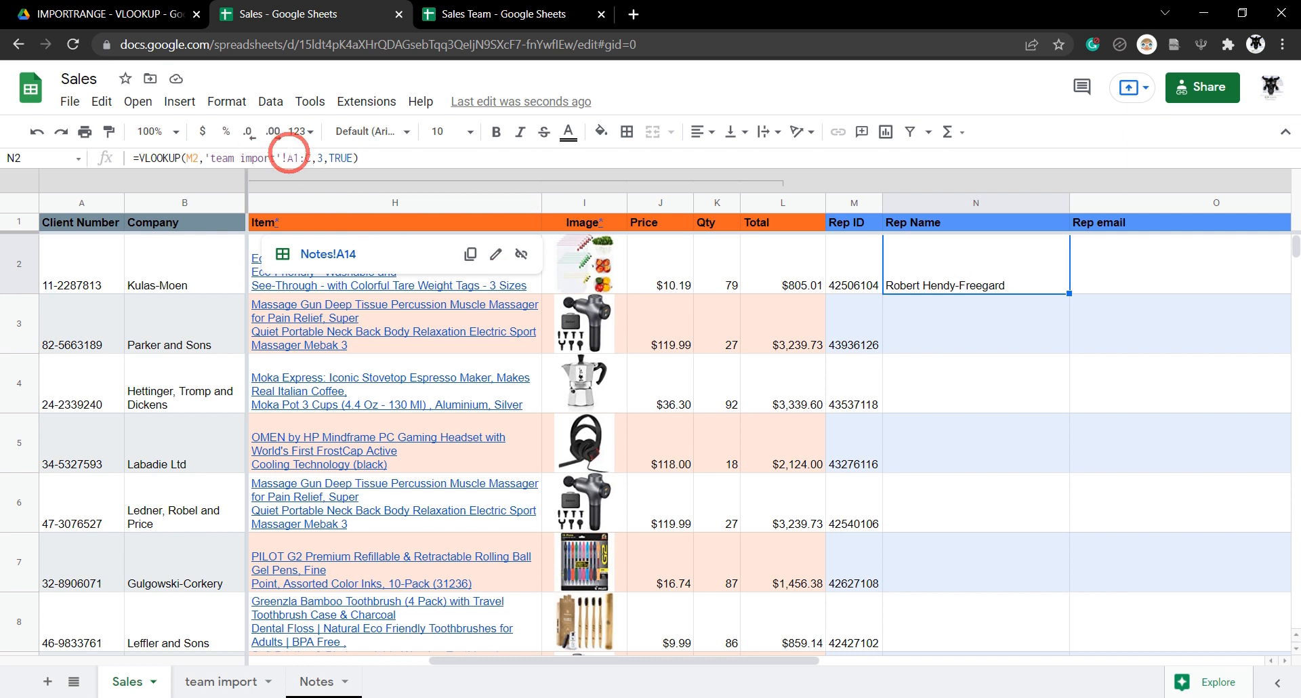
pyautogui.click(281, 159)
pyautogui.click(280, 161)
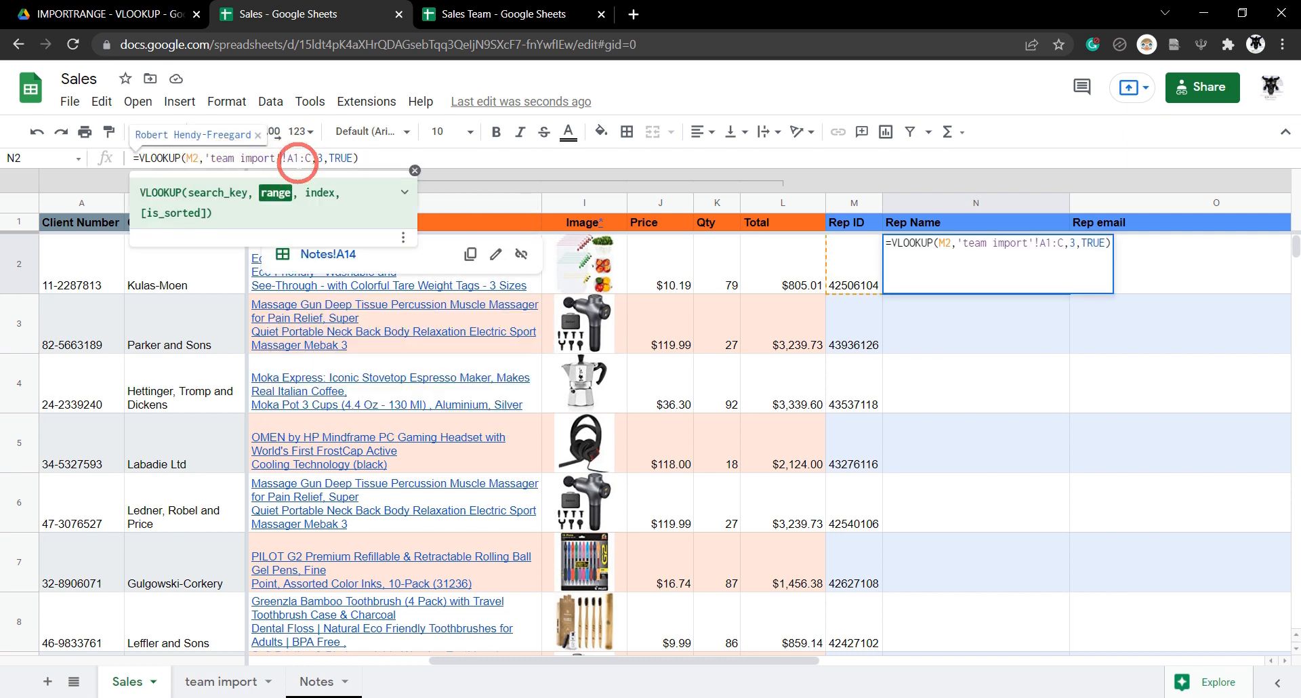
pyautogui.press('F4')
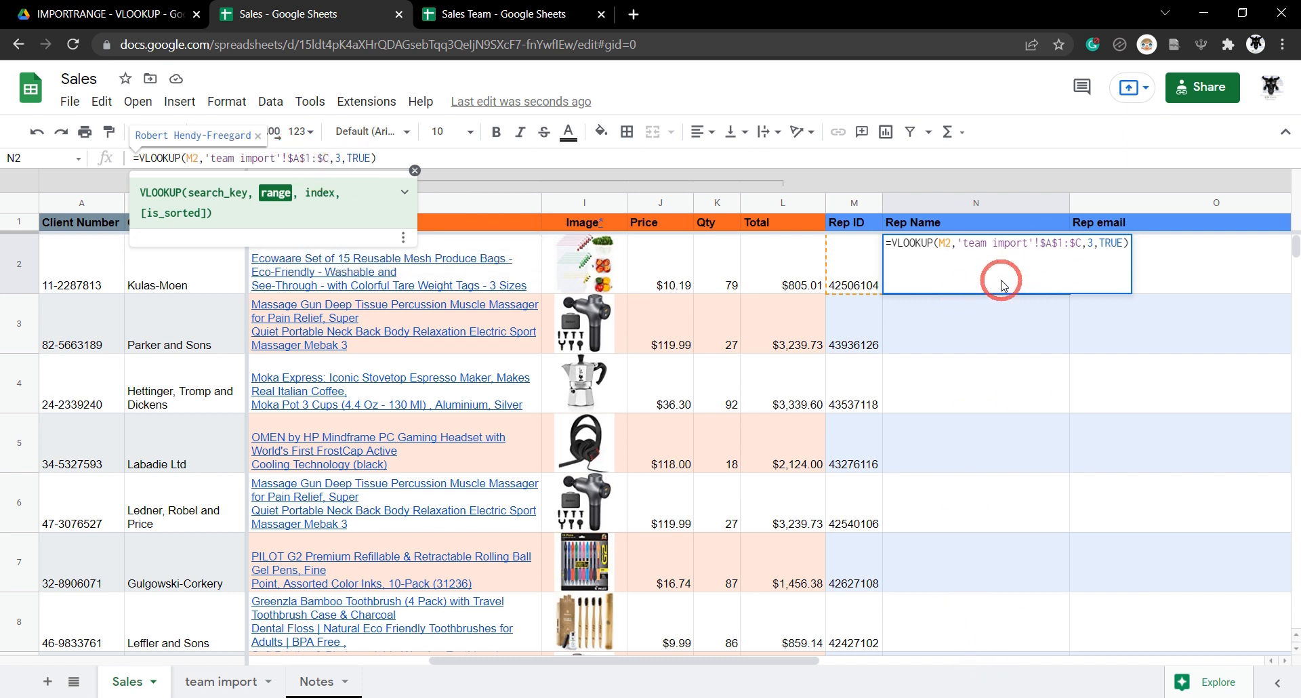
pyautogui.press('Tab')
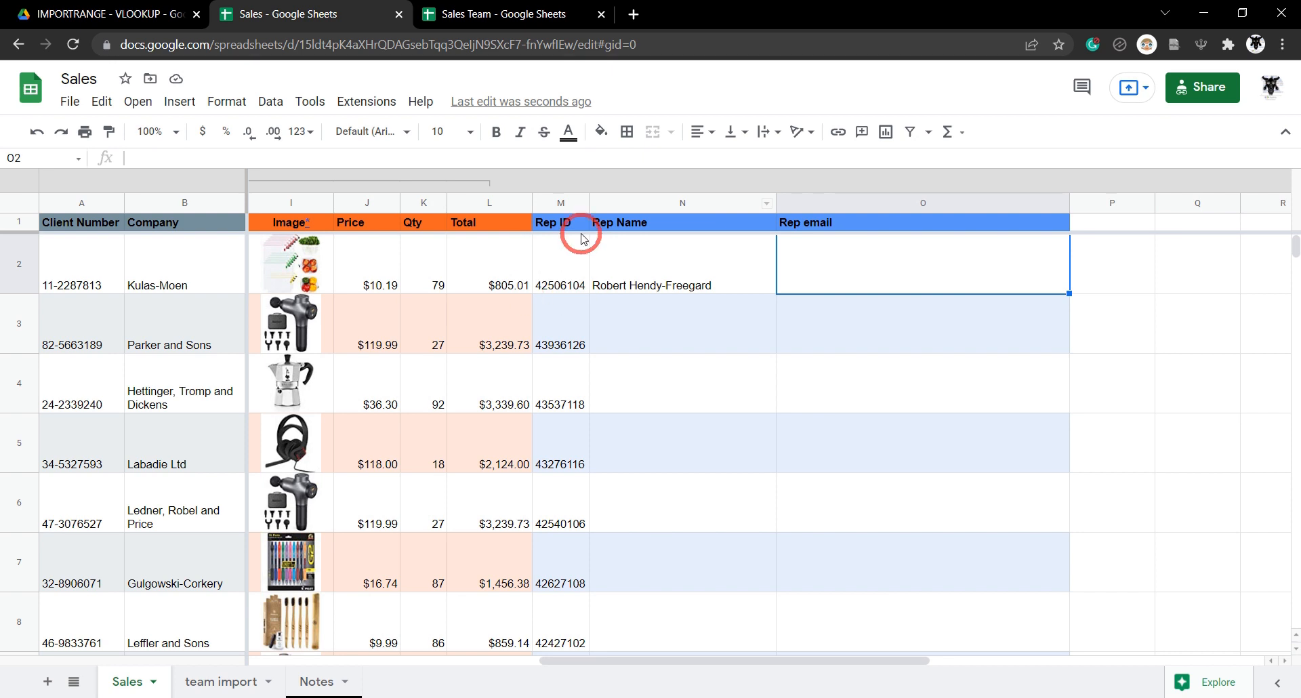
# Start a VLOOKUP in O2 keyed on the Rep ID in M2.
pyautogui.write('=')
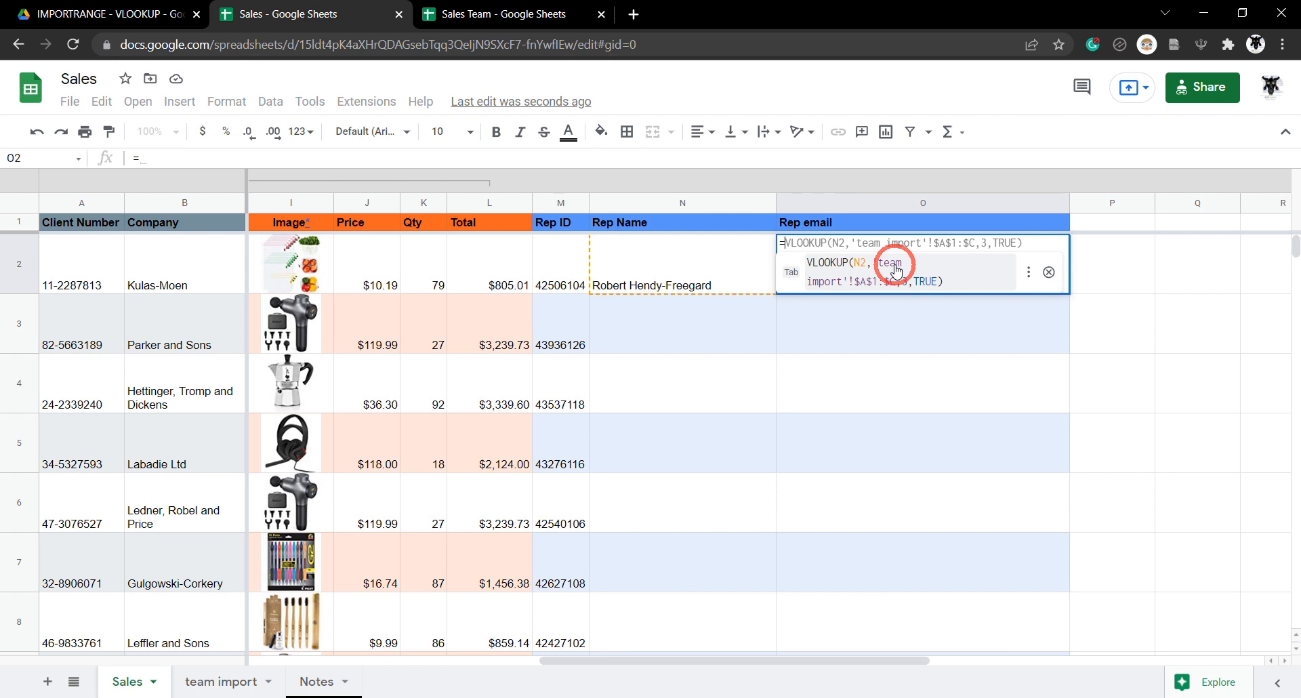
pyautogui.click(895, 270)
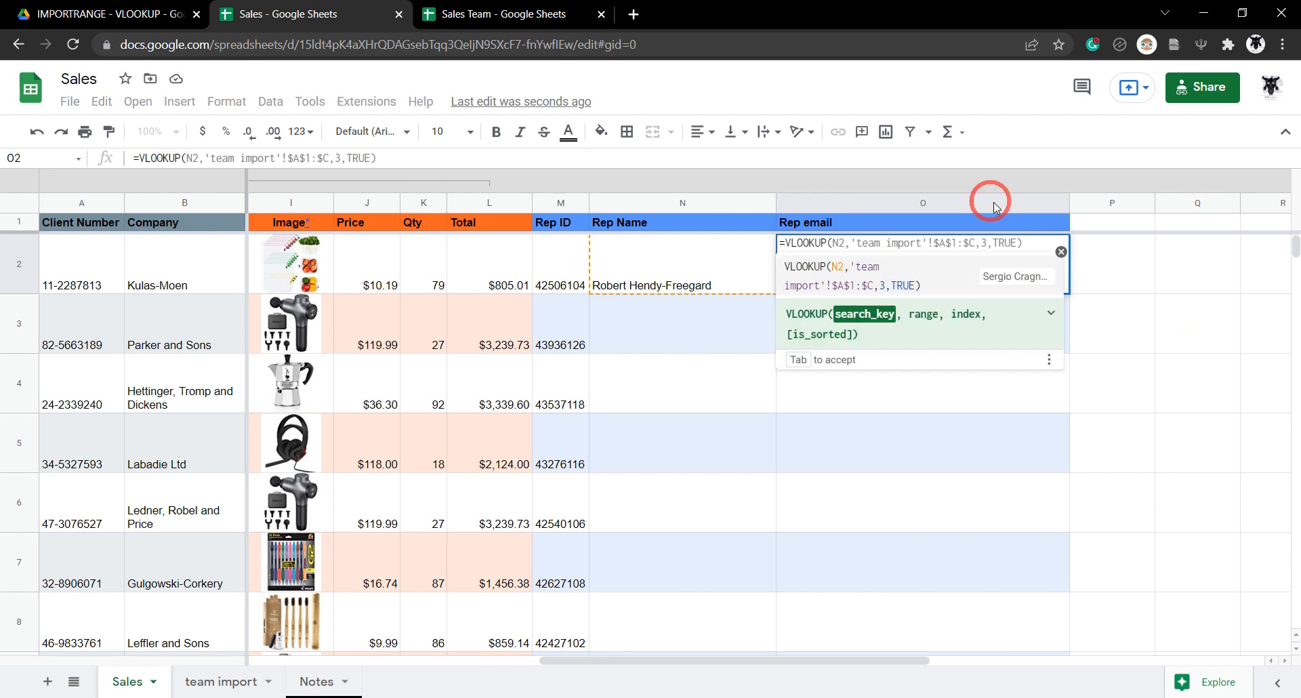
pyautogui.click(568, 268)
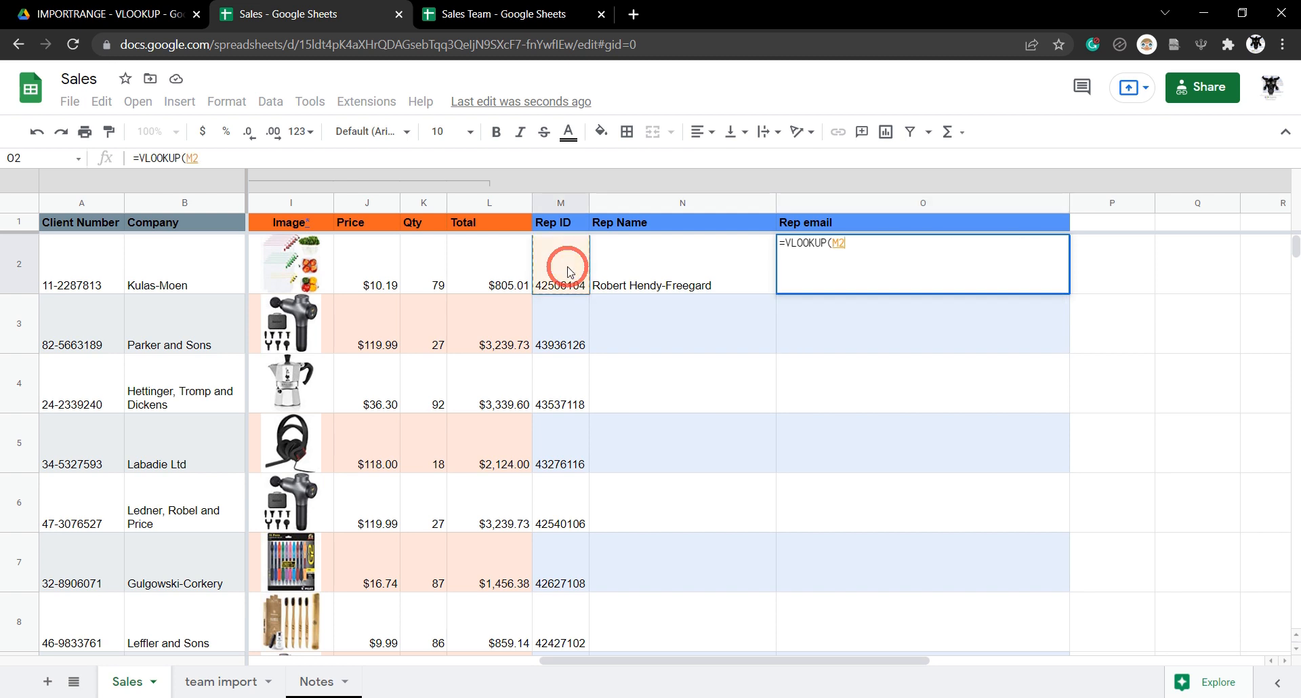
pyautogui.write(',')
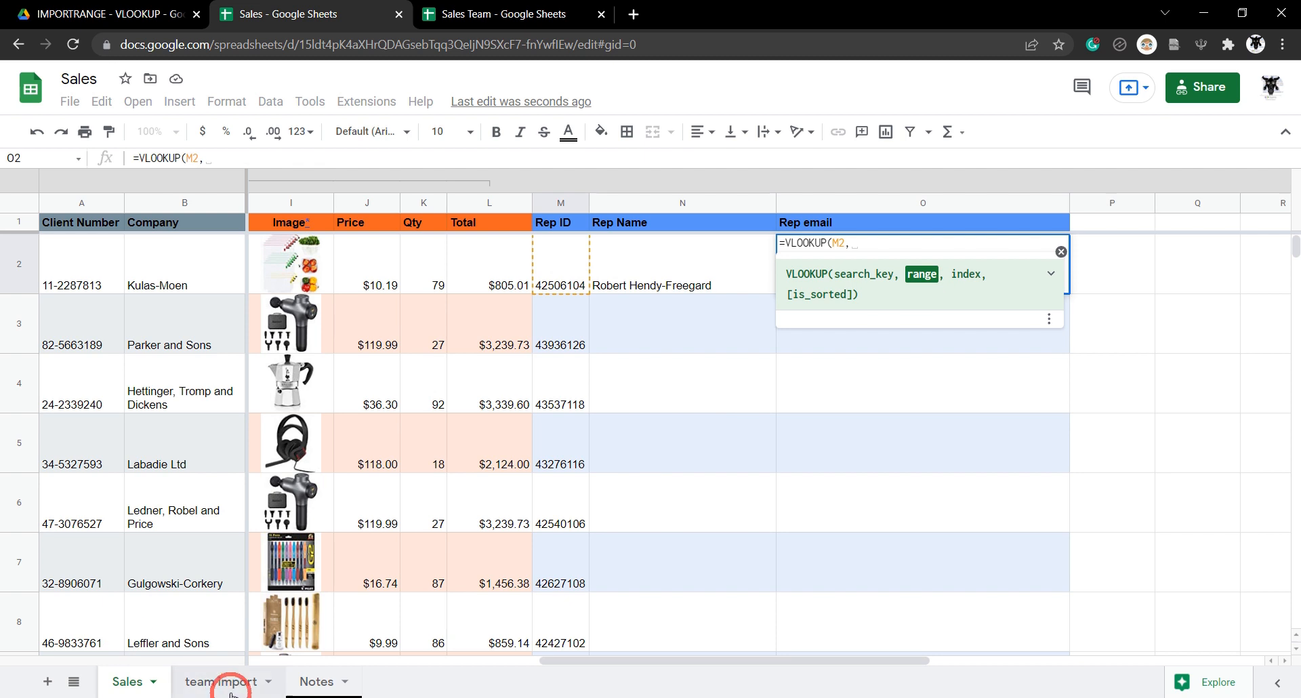
# Finish O2 with range 'team import'!A1:B, column 2 and TRUE to return the rep's email.
pyautogui.click(230, 684)
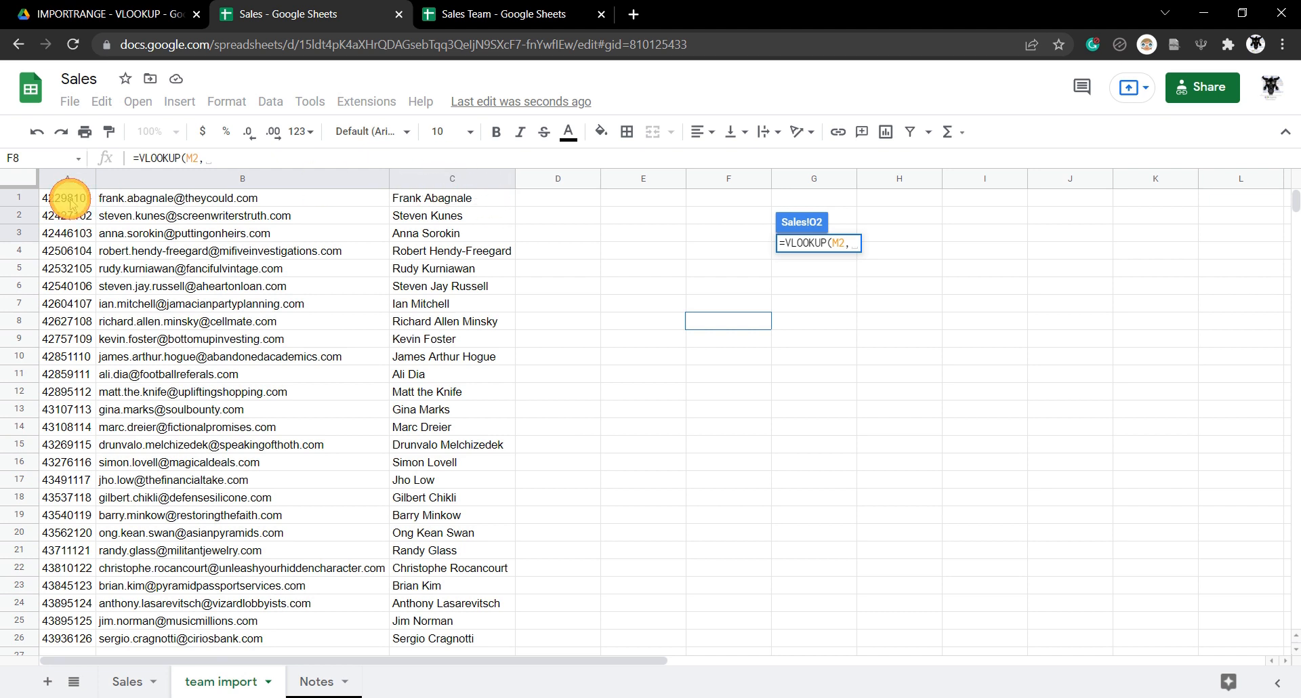
pyautogui.moveTo(71, 203); pyautogui.dragTo(133, 196)
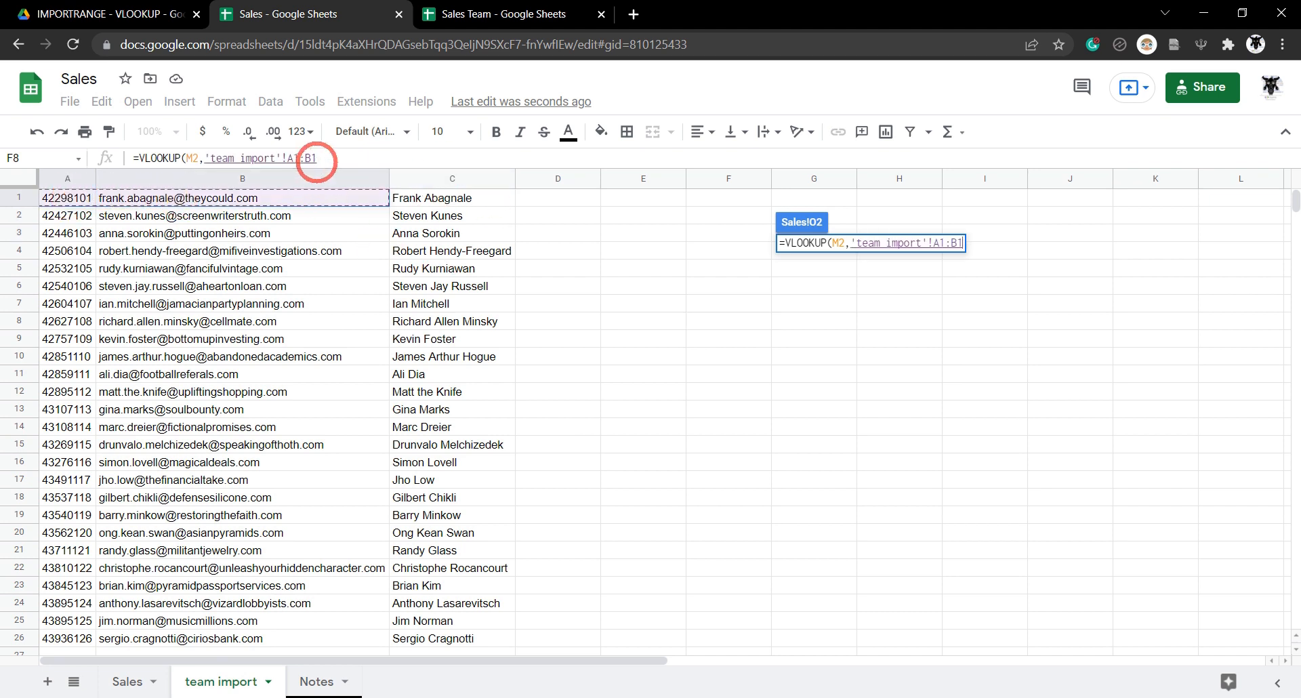
pyautogui.click(315, 158)
pyautogui.press('BackSpace')
pyautogui.write(',')
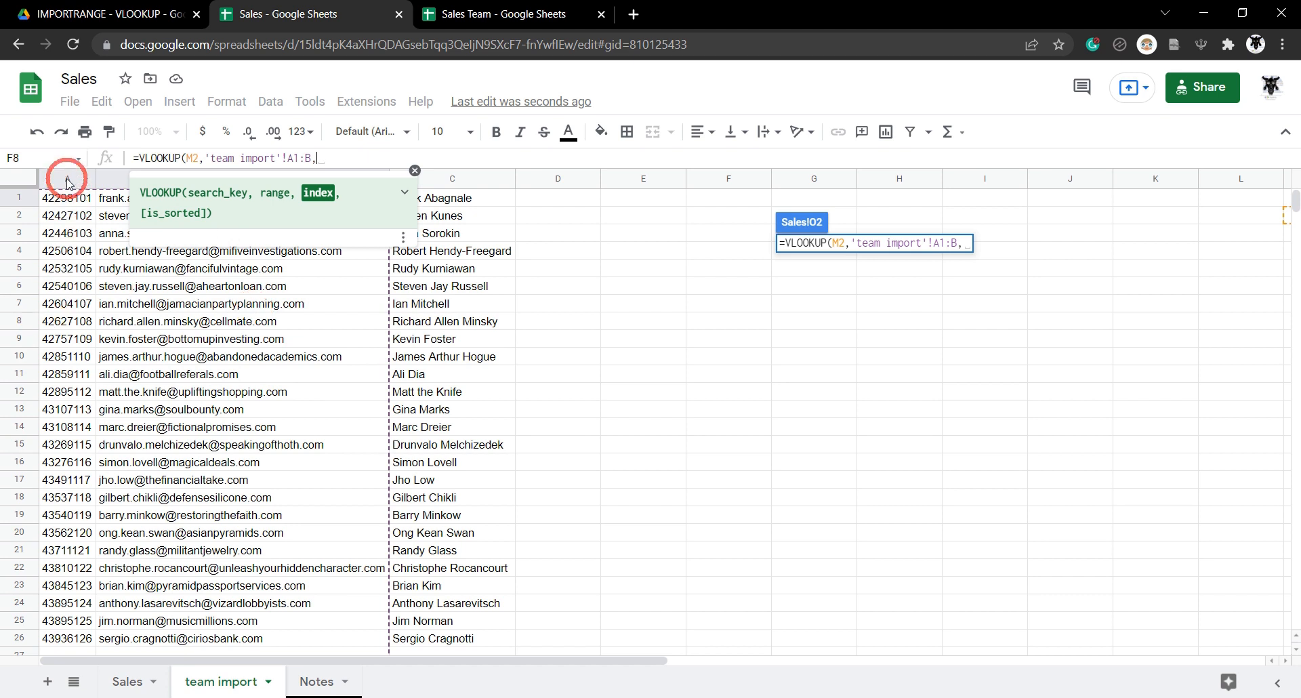
pyautogui.write('2')
pyautogui.moveTo(325, 406)
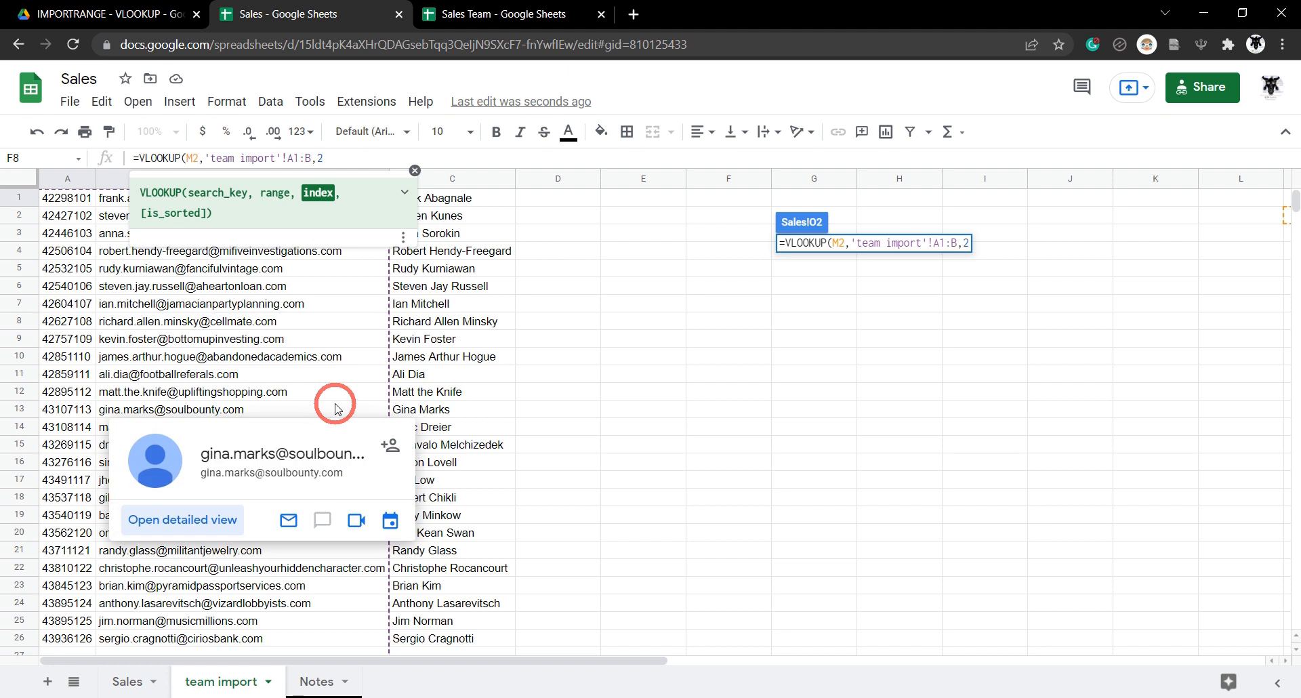
pyautogui.write(',TRUE')
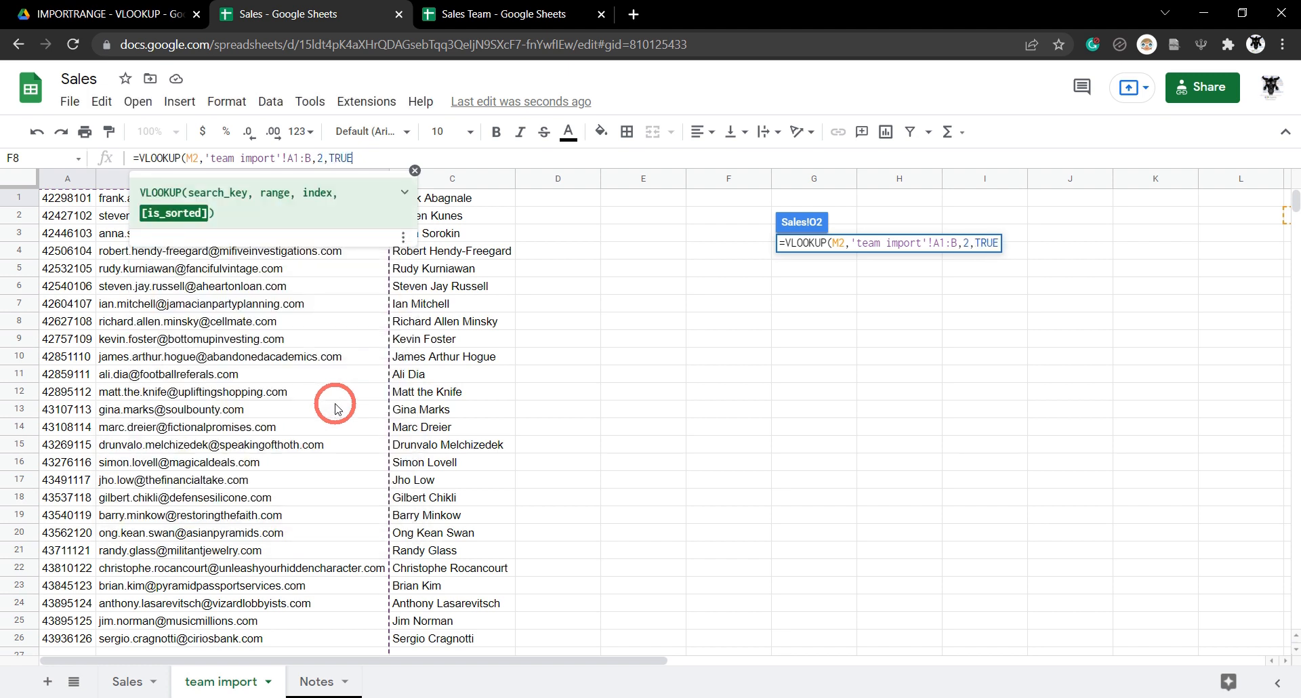
pyautogui.write(')')
pyautogui.press('Return')
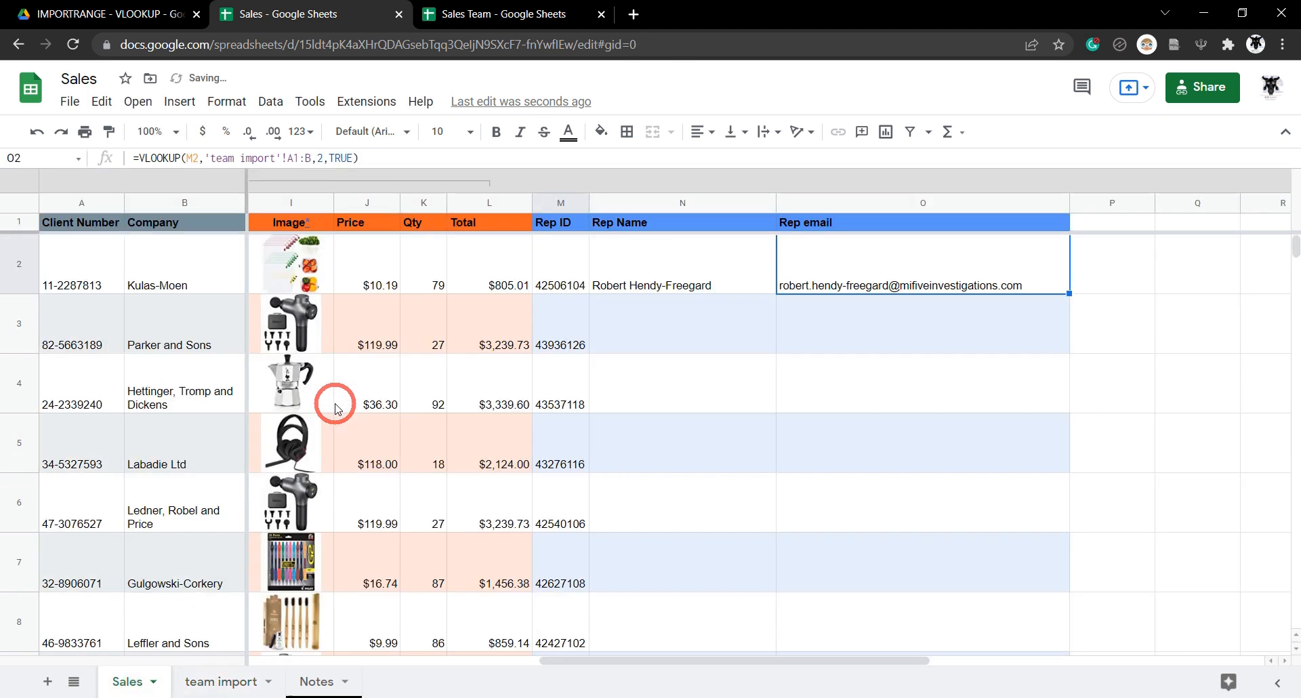
pyautogui.click(706, 284)
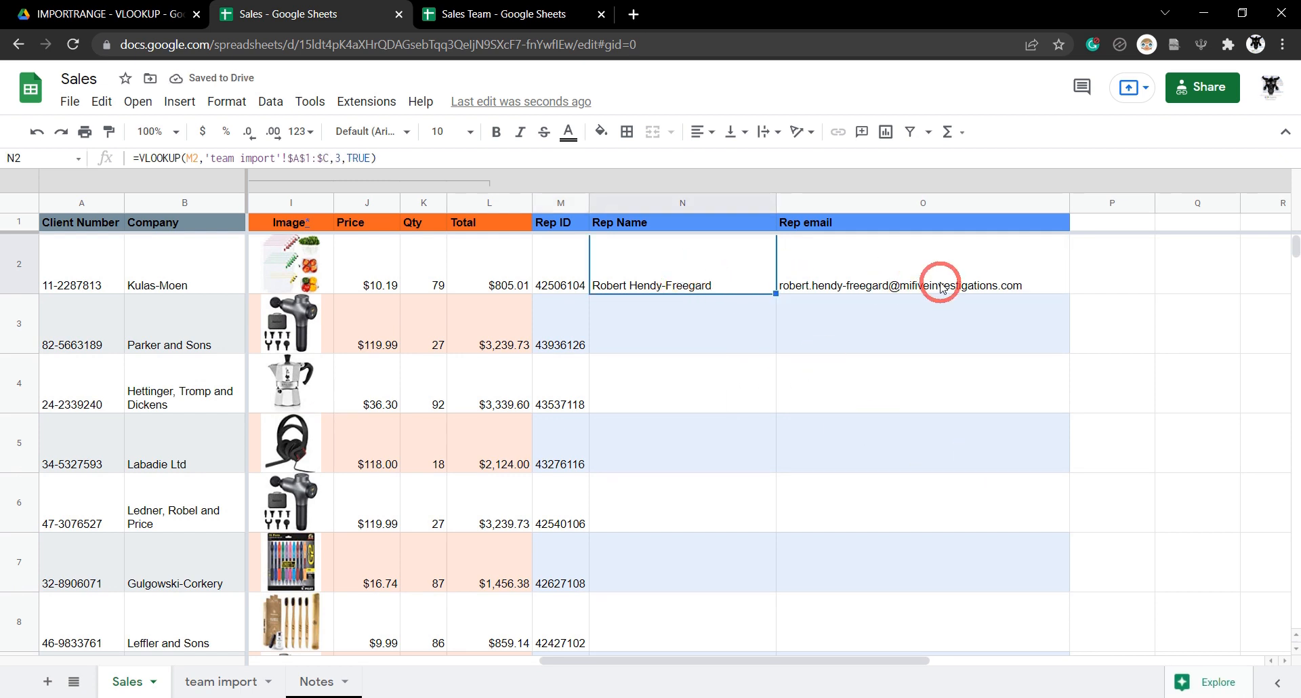
# Make O2's lookup range absolute as 'team import'!$A$1:$B.
pyautogui.click(818, 278)
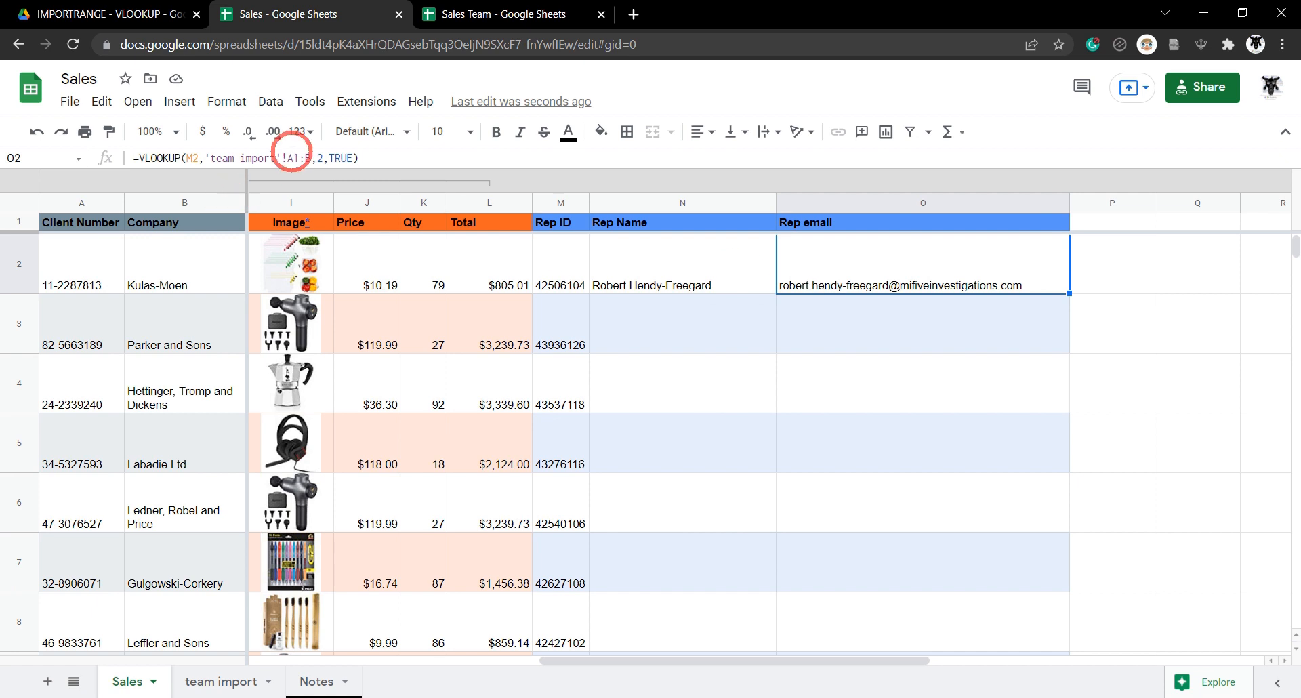
pyautogui.click(301, 160)
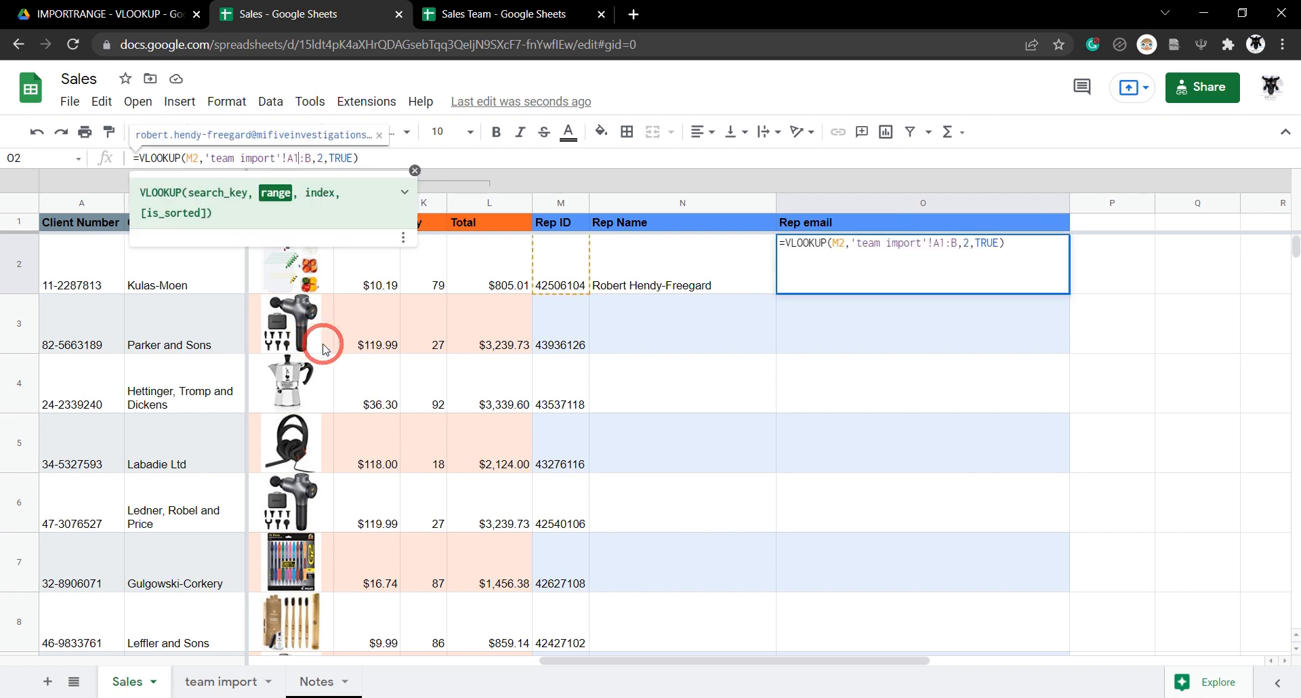
pyautogui.press('F4')
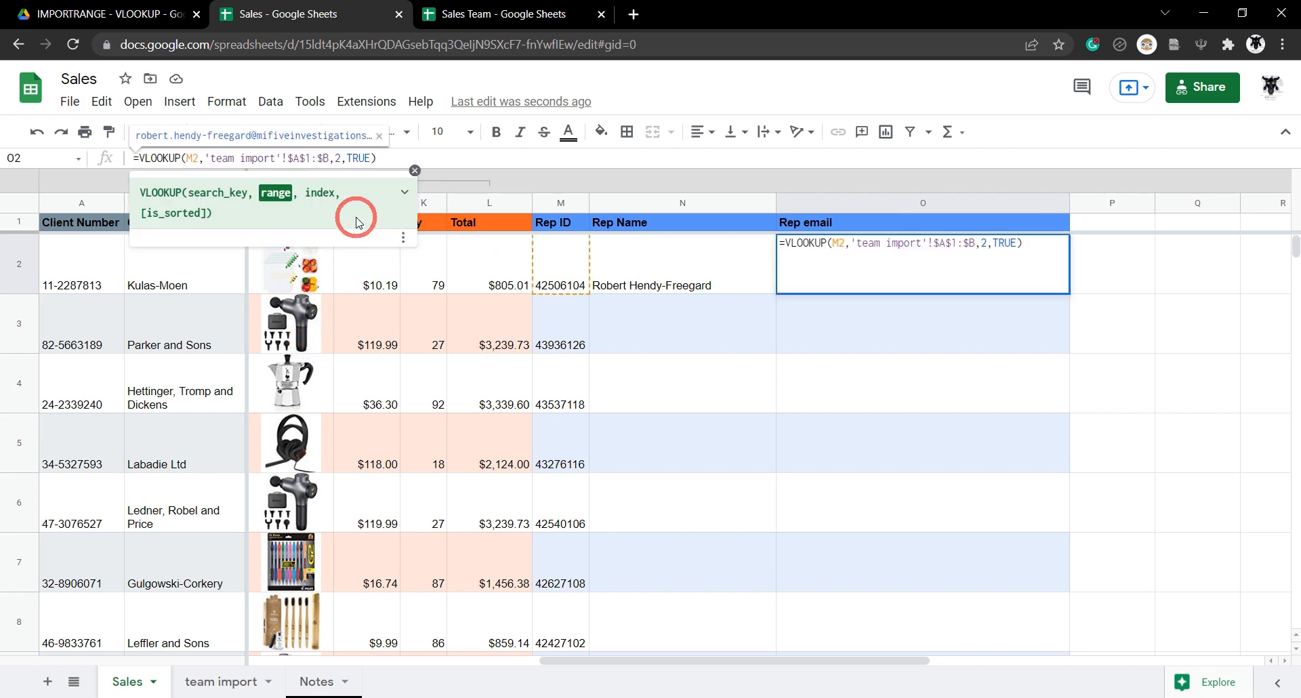
pyautogui.press('Tab')
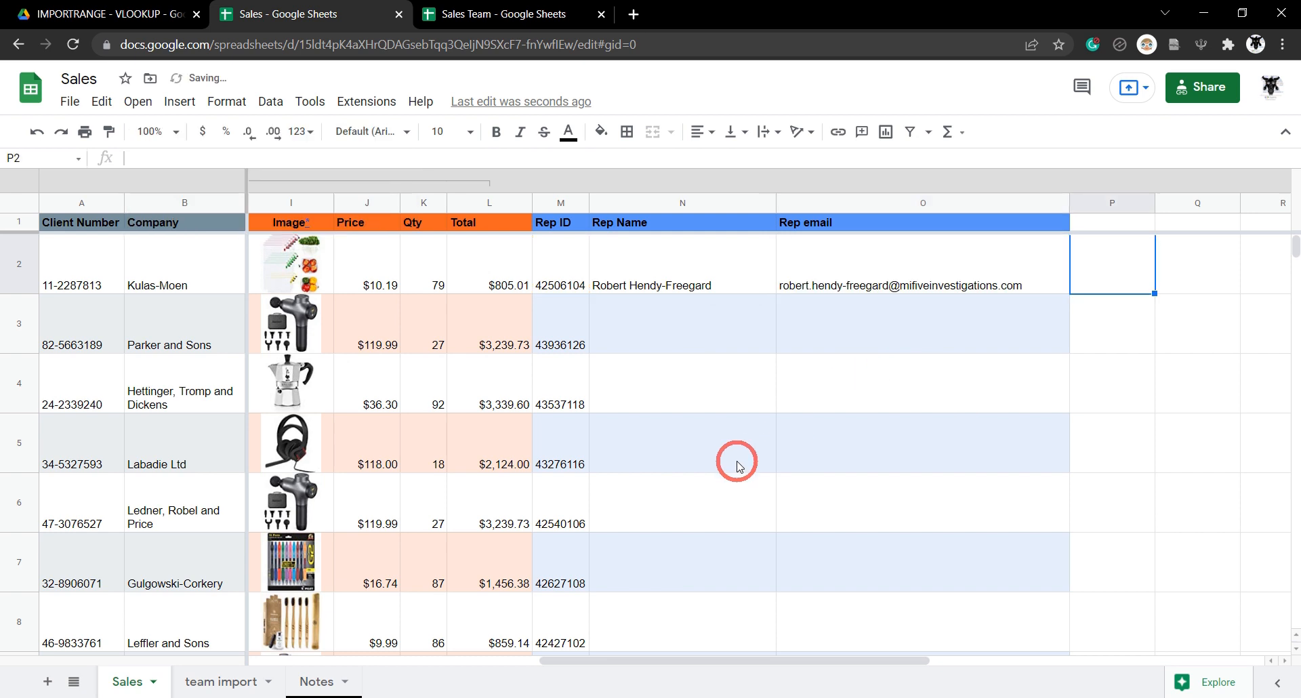
# Fill the N2:O2 Rep Name and Rep email formulas down to row 779.
pyautogui.click(680, 269)
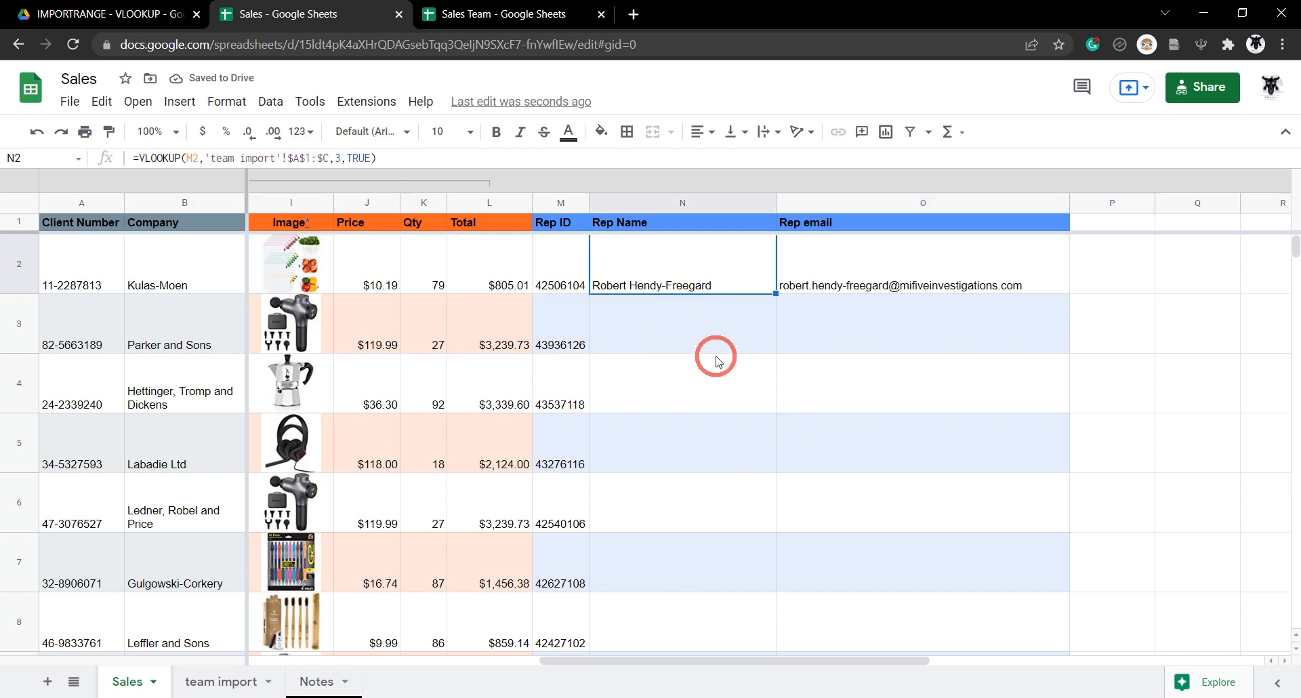
pyautogui.keyDown('shift'); pyautogui.click(867, 272); pyautogui.keyUp('shift')
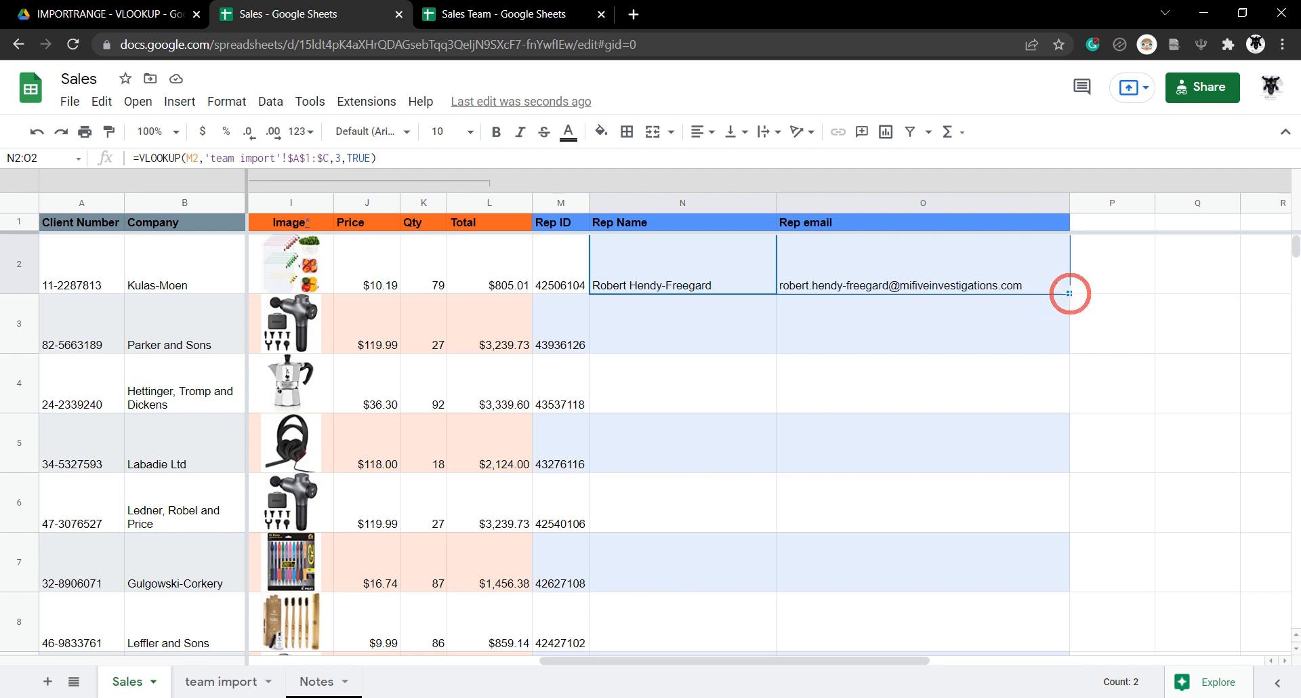
pyautogui.doubleClick(1069, 293)
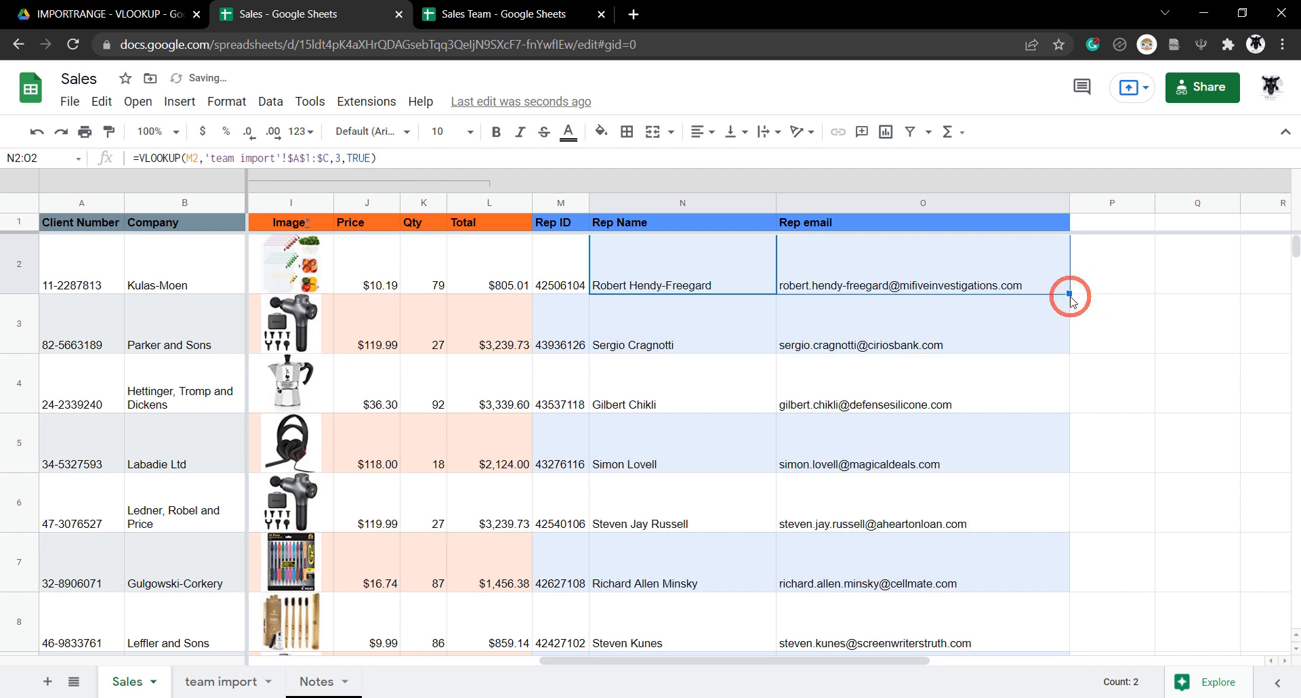
pyautogui.moveTo(1291, 251)
pyautogui.mouseDown()
pyautogui.moveTo(1251, 456)
pyautogui.moveTo(1193, 516)
pyautogui.moveTo(1269, 509)
pyautogui.moveTo(1295, 531)
pyautogui.moveTo(1294, 238)
pyautogui.mouseUp()
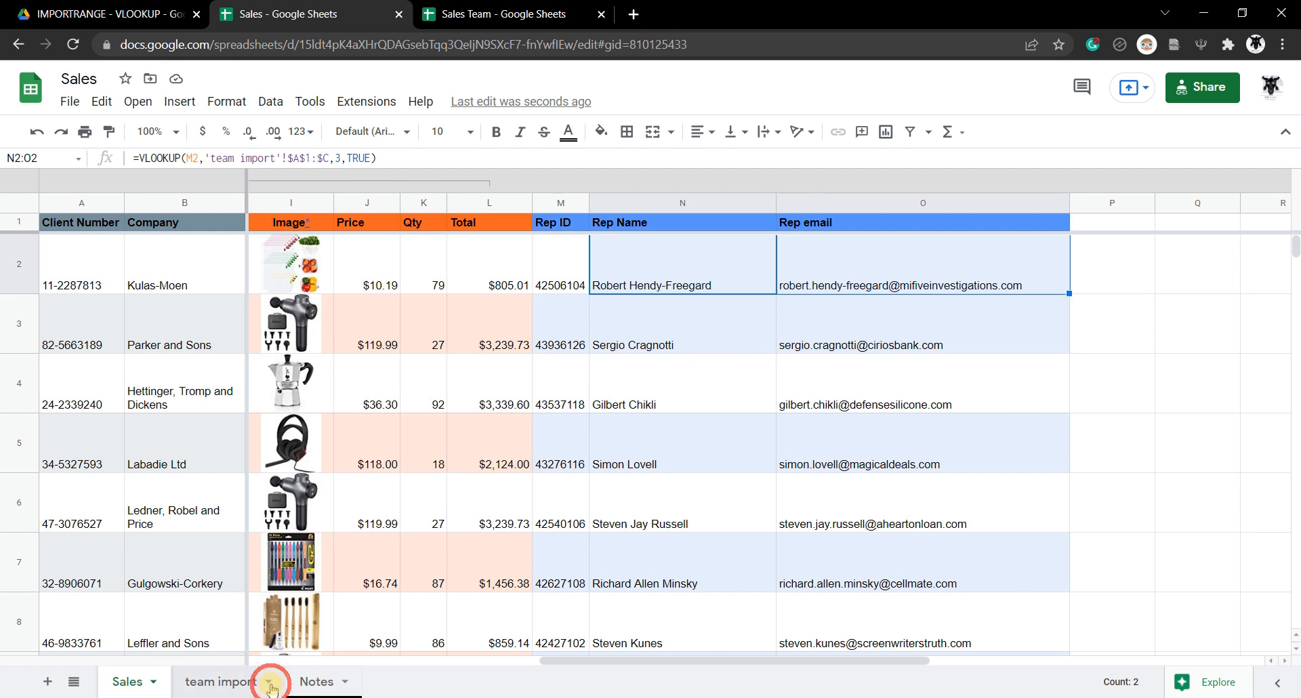
# Hide the team import tab from its dropdown menu, then reselect N2 on Sales.
pyautogui.click(270, 685)
pyautogui.click(242, 686)
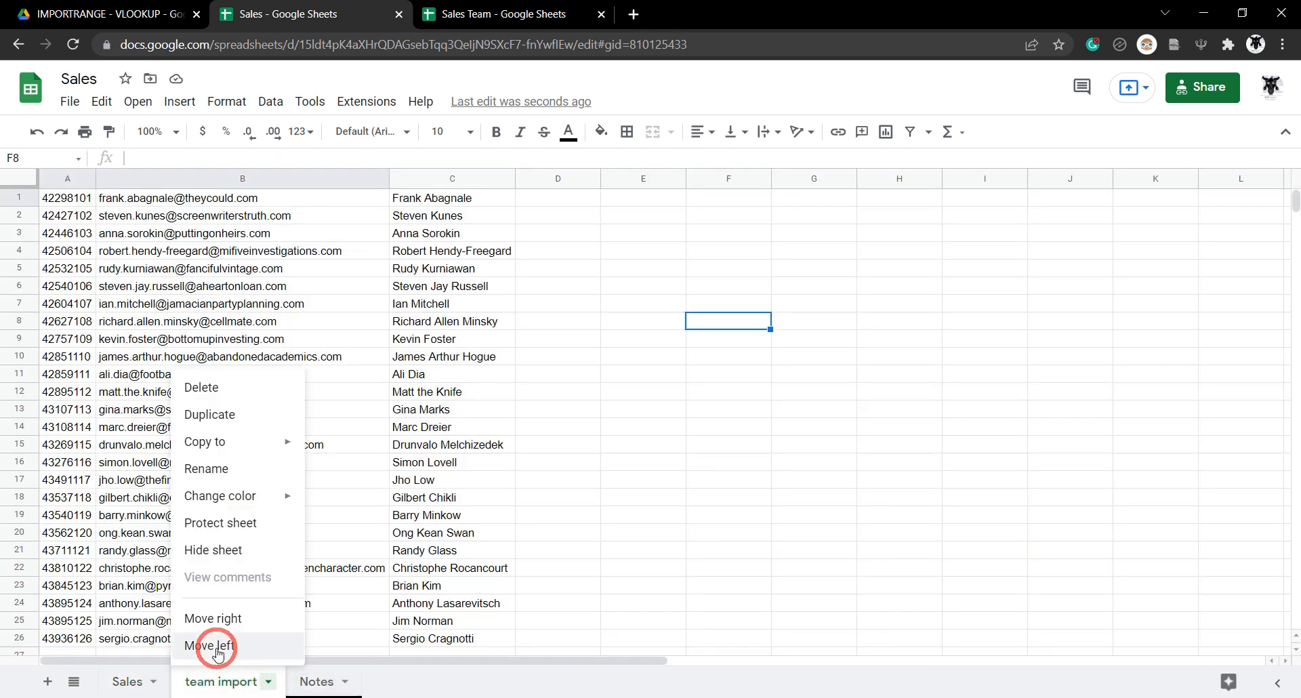
pyautogui.click(224, 547)
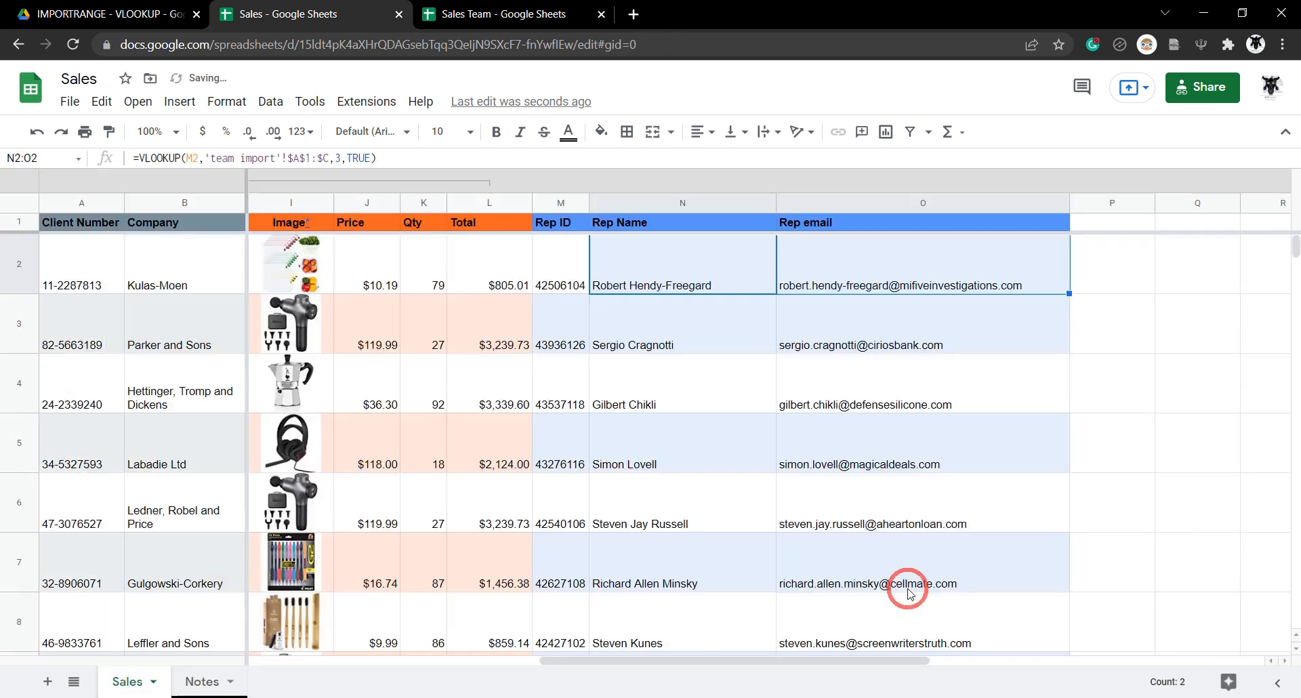
pyautogui.click(702, 271)
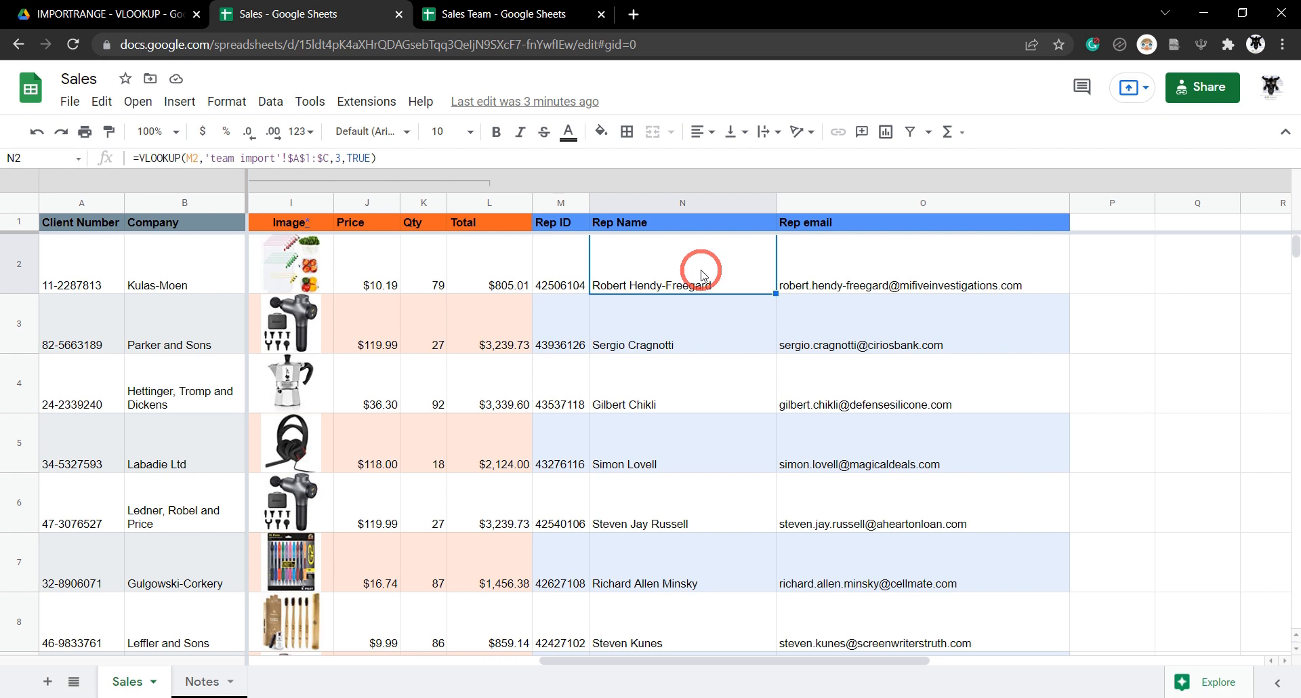
# Clear the Rep Name and Rep email values in N2:O779 and return to N2.
pyautogui.click(701, 274)
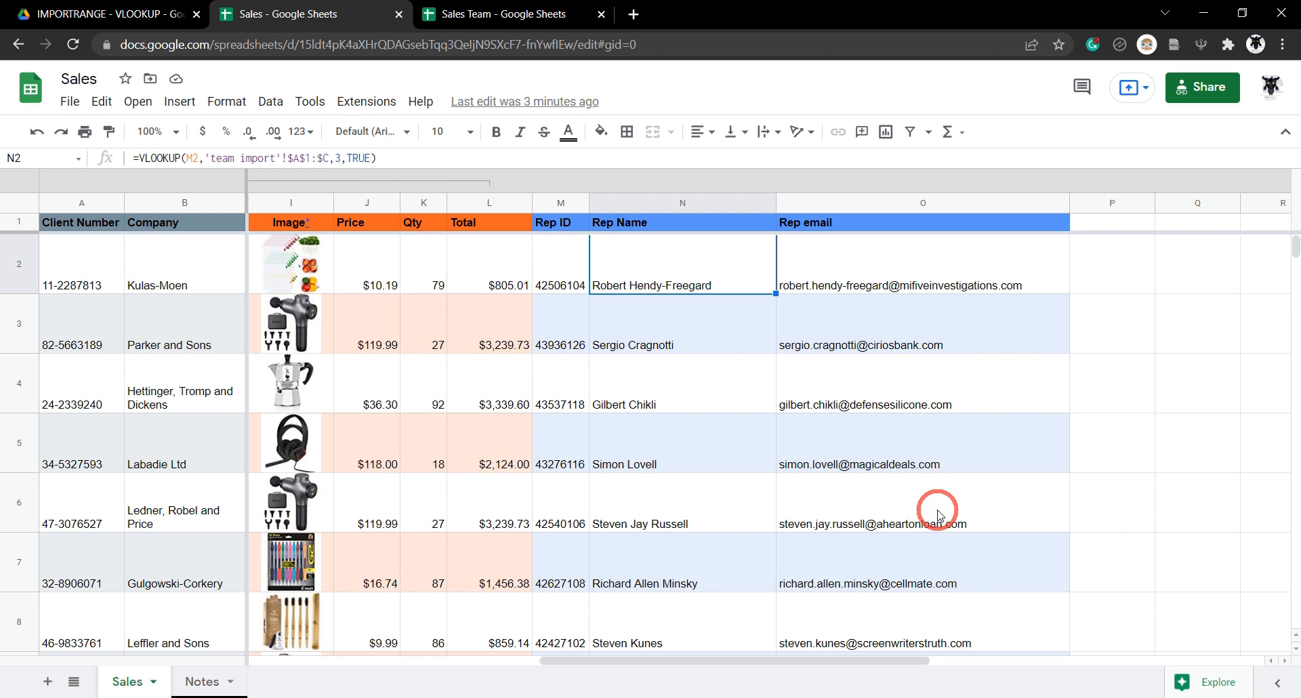
pyautogui.hotkey('shift', 'Right')
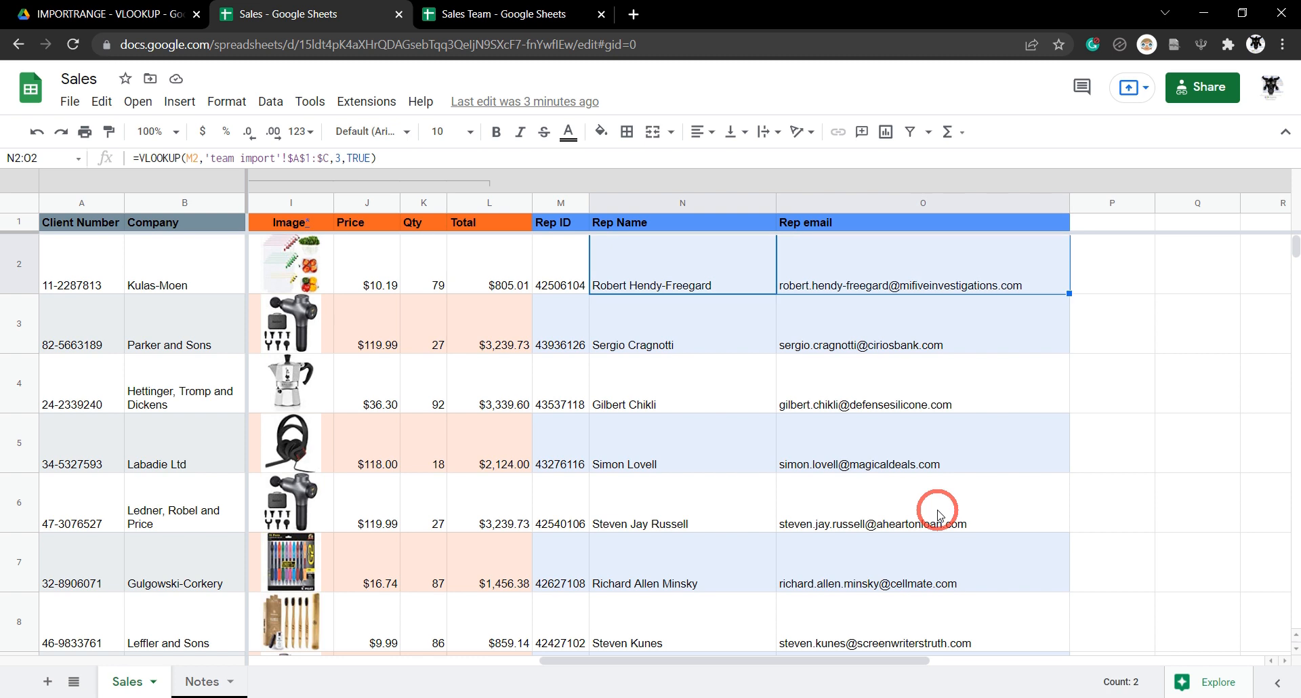
pyautogui.hotkey('ctrl', 'shift', 'Down')
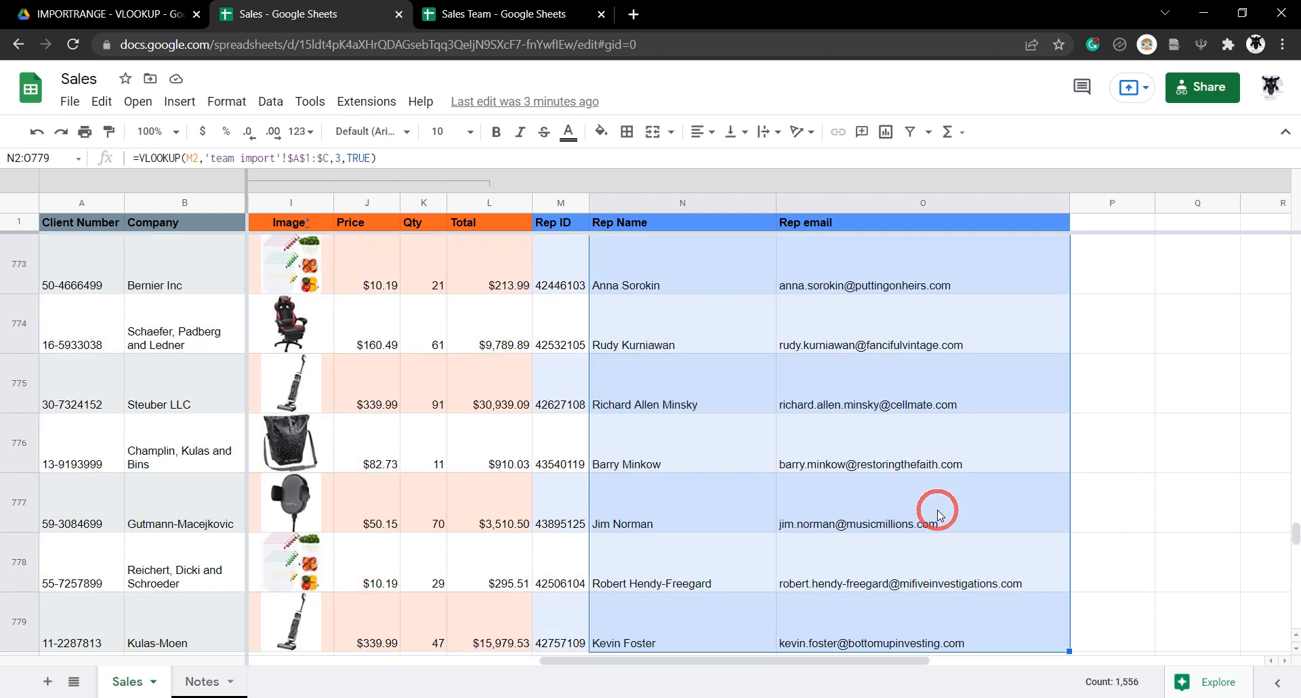
pyautogui.press('Delete')
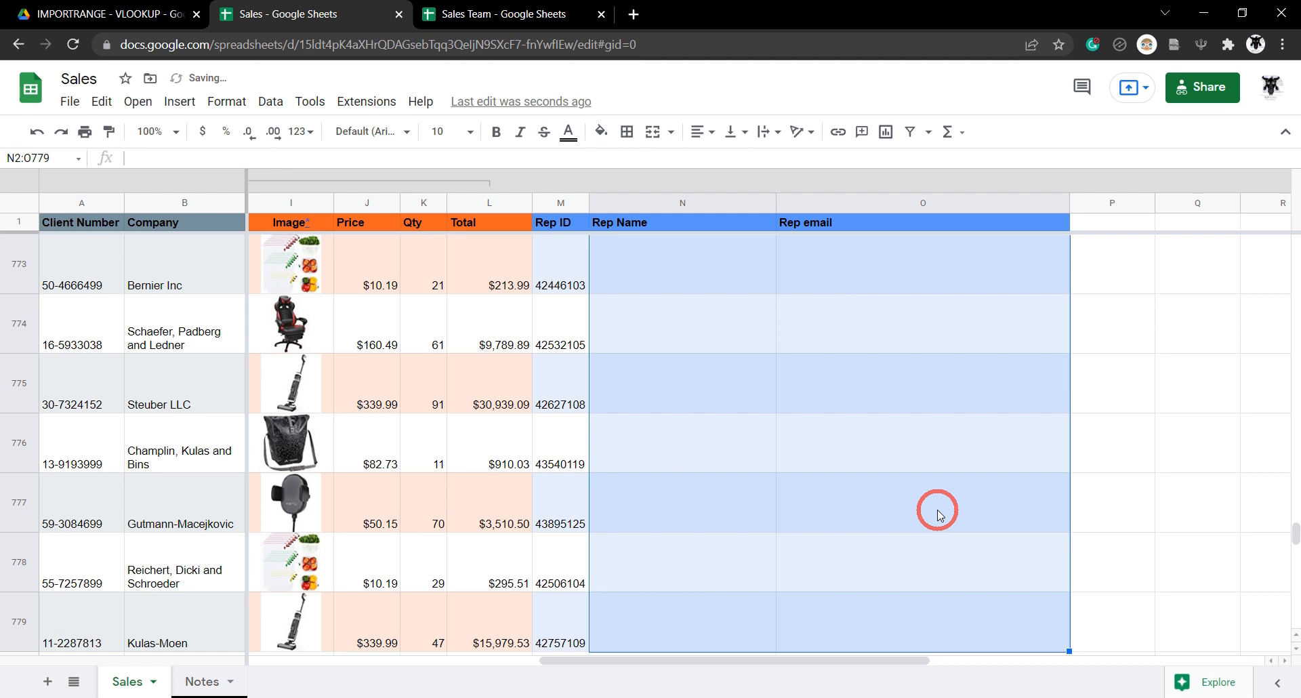
pyautogui.hotkey('ctrl', 'Up')
pyautogui.press('Down')
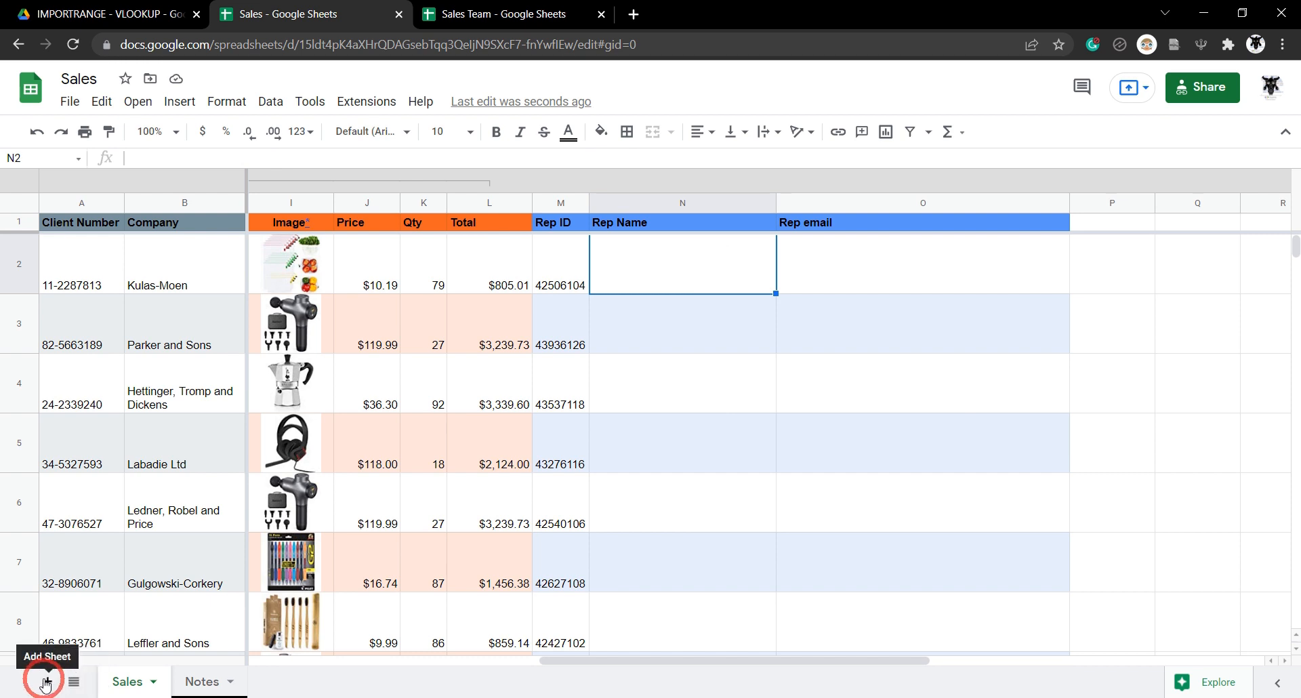
pyautogui.click(74, 681)
# Unhide the 'team import' sheet, then delete it.
pyautogui.click(178, 569)
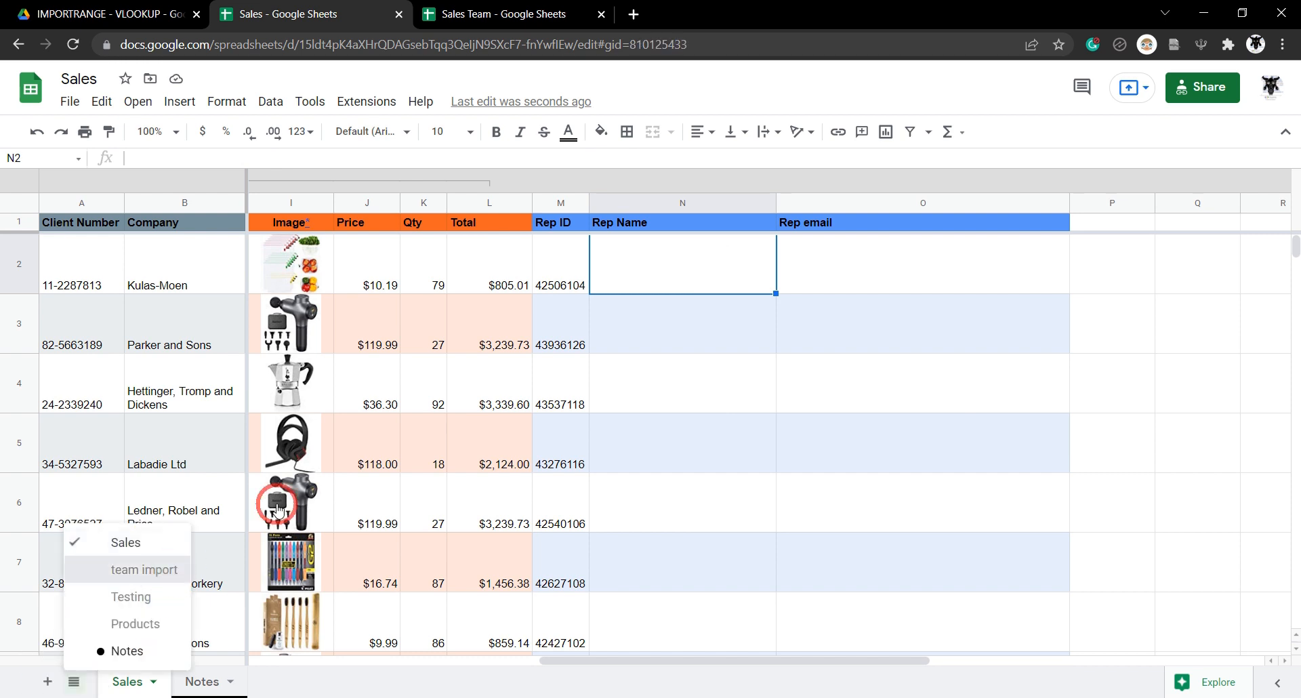
pyautogui.click(270, 683)
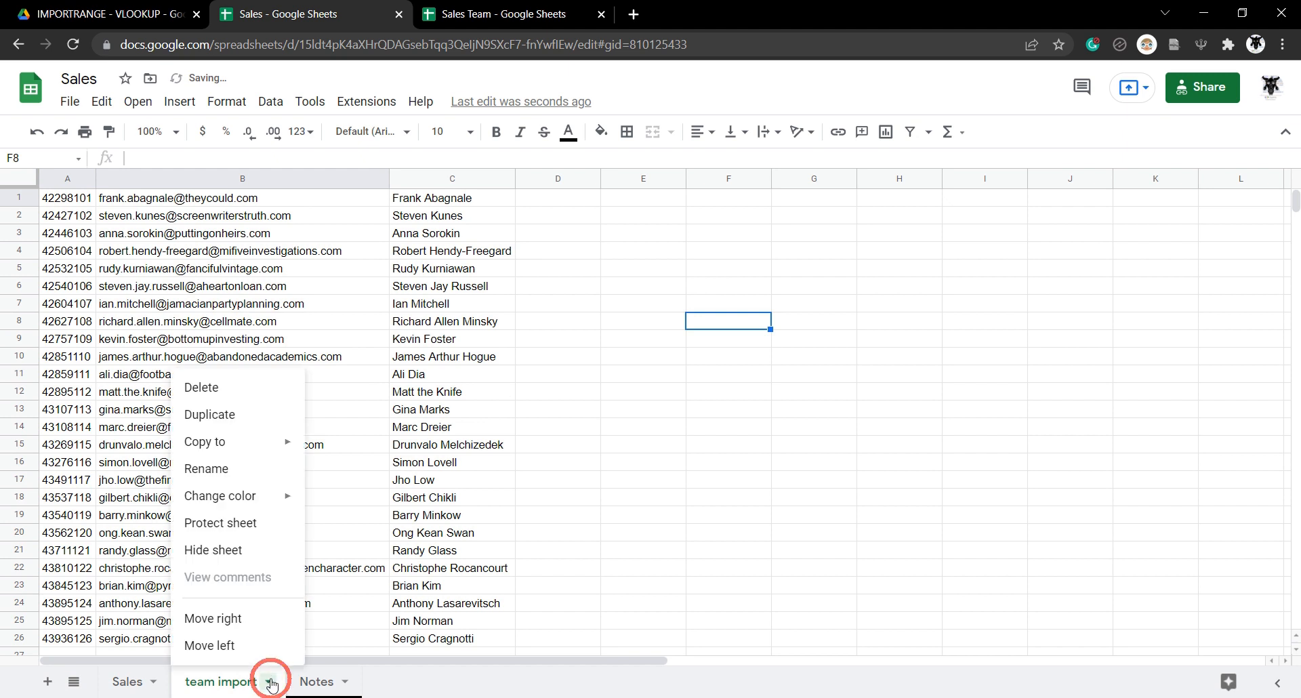
pyautogui.click(263, 387)
pyautogui.click(837, 416)
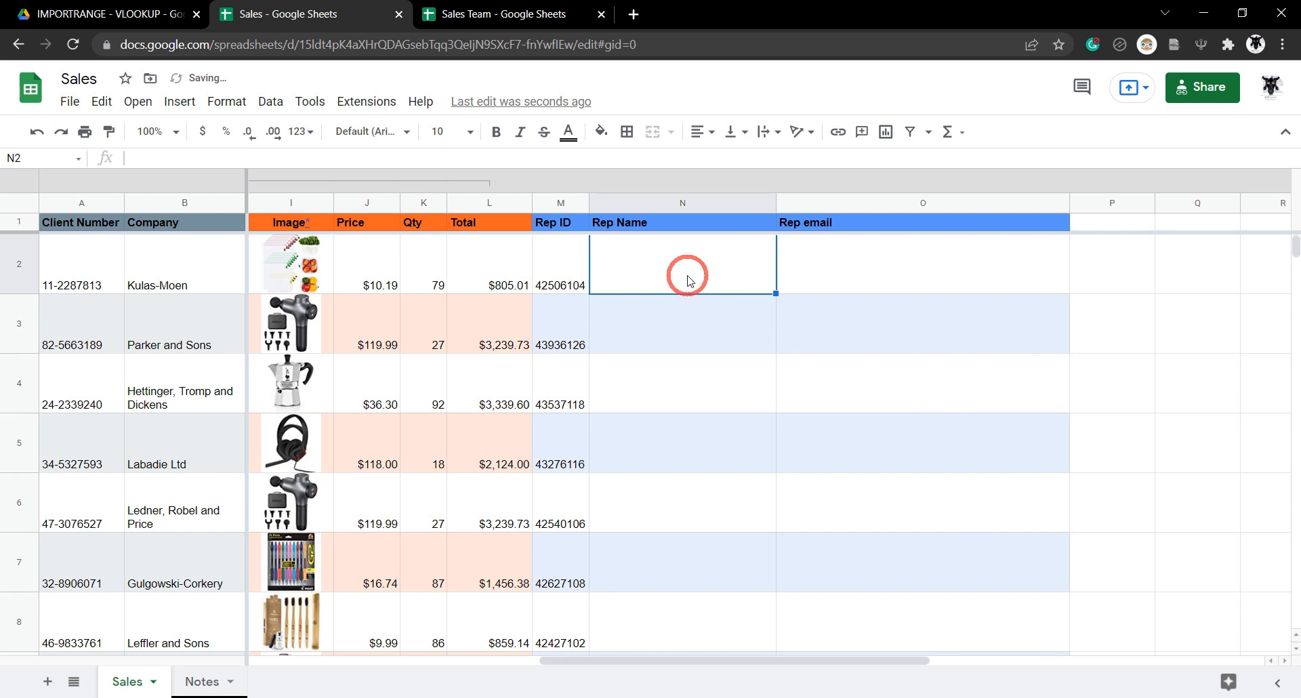
# Start N2's formula as =VLOOKUP(M2, IMPORTRANGE(.
pyautogui.doubleClick(687, 280)
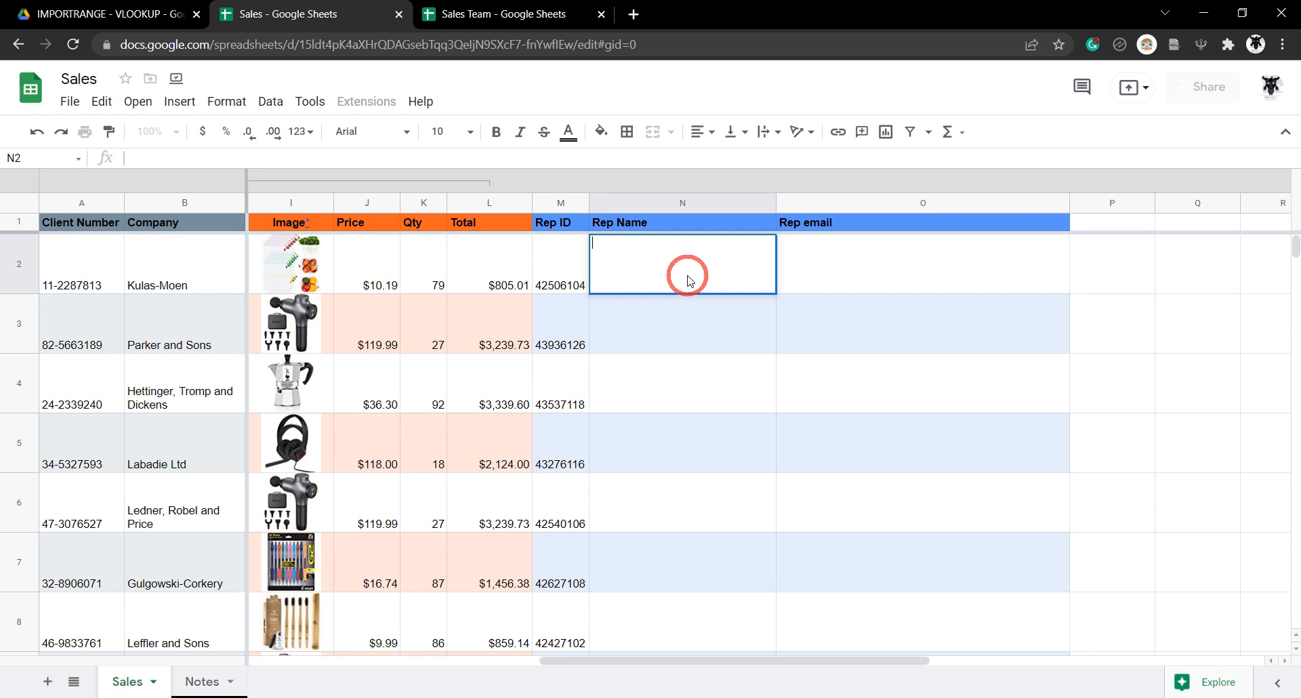
pyautogui.write('=VL')
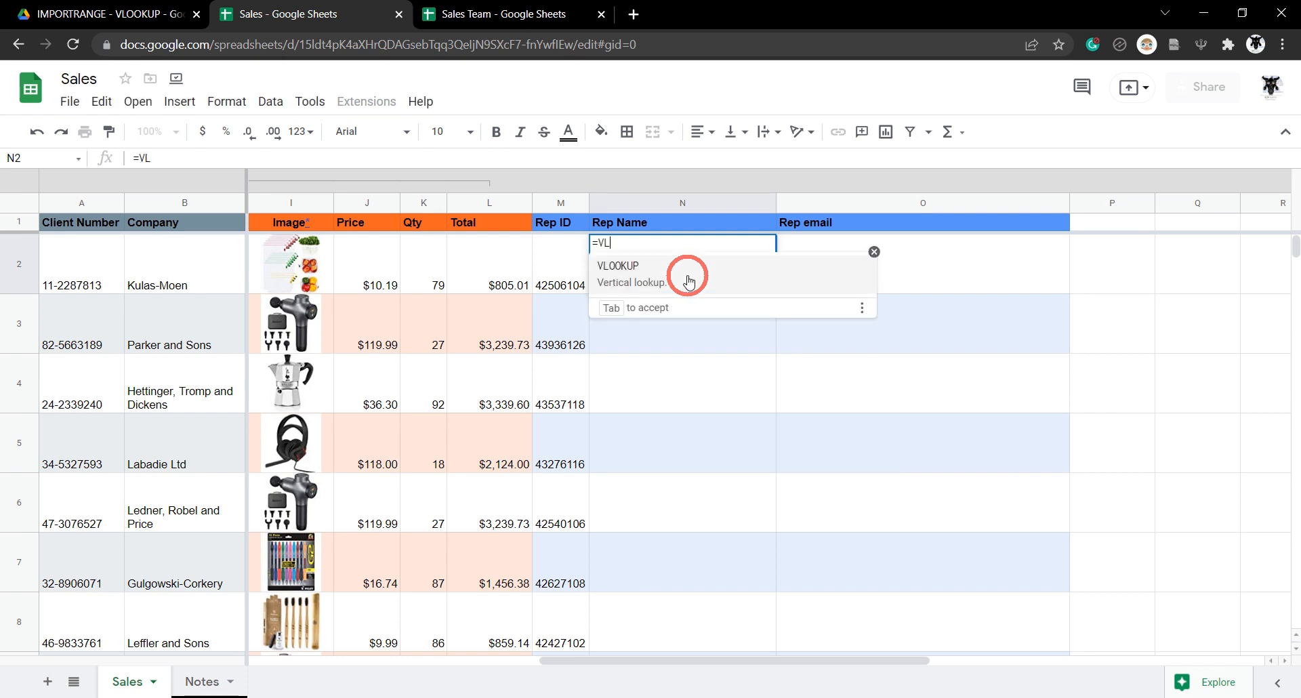
pyautogui.write('OOKUP(')
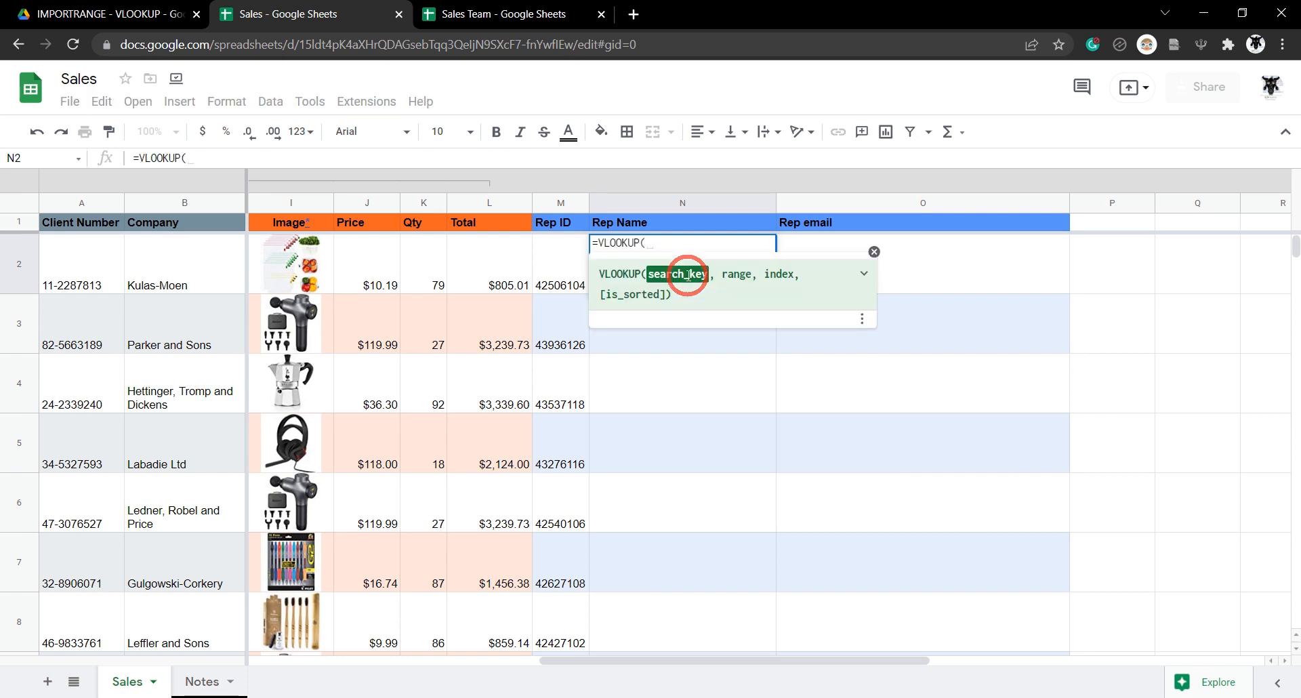
pyautogui.click(559, 290)
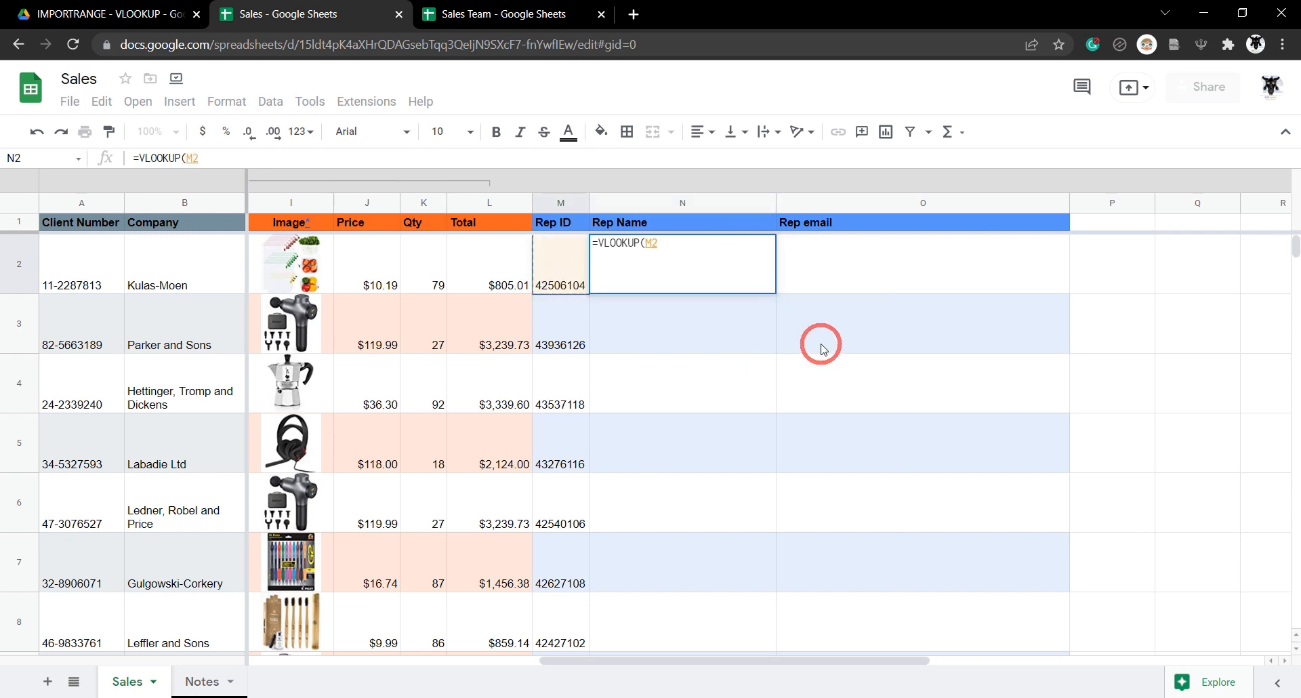
pyautogui.write(', ')
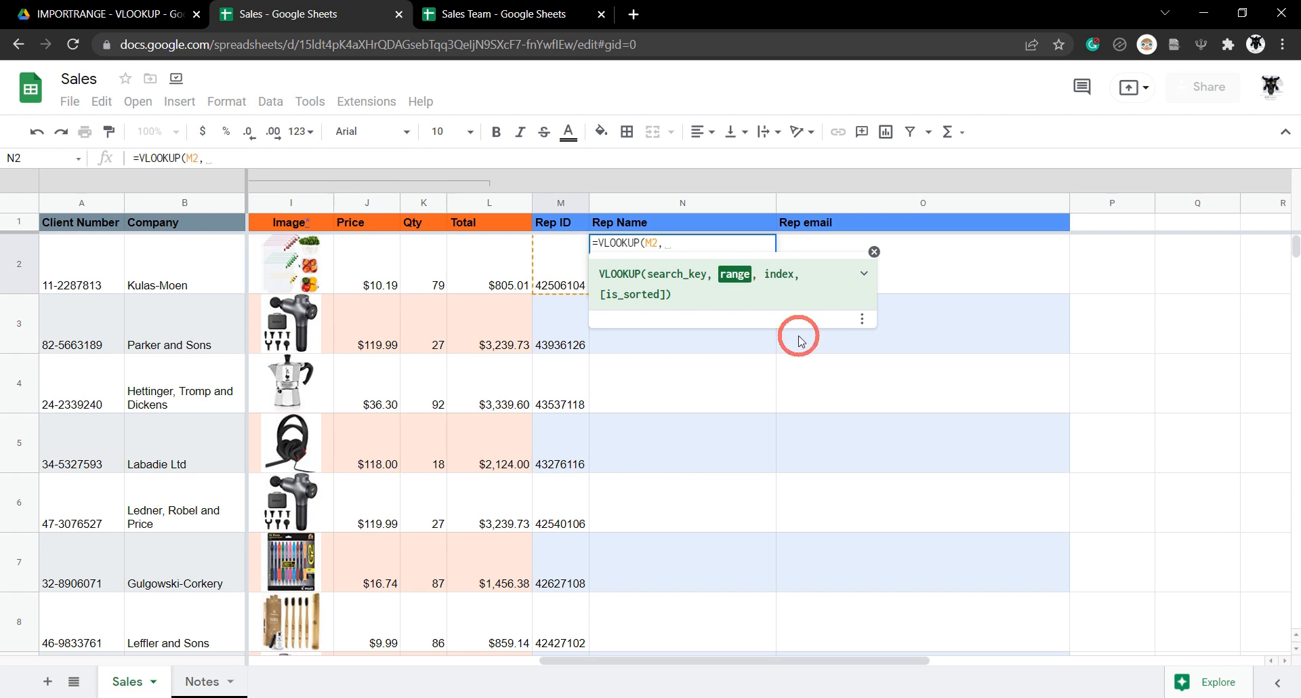
pyautogui.write('IMPORTRANGE(')
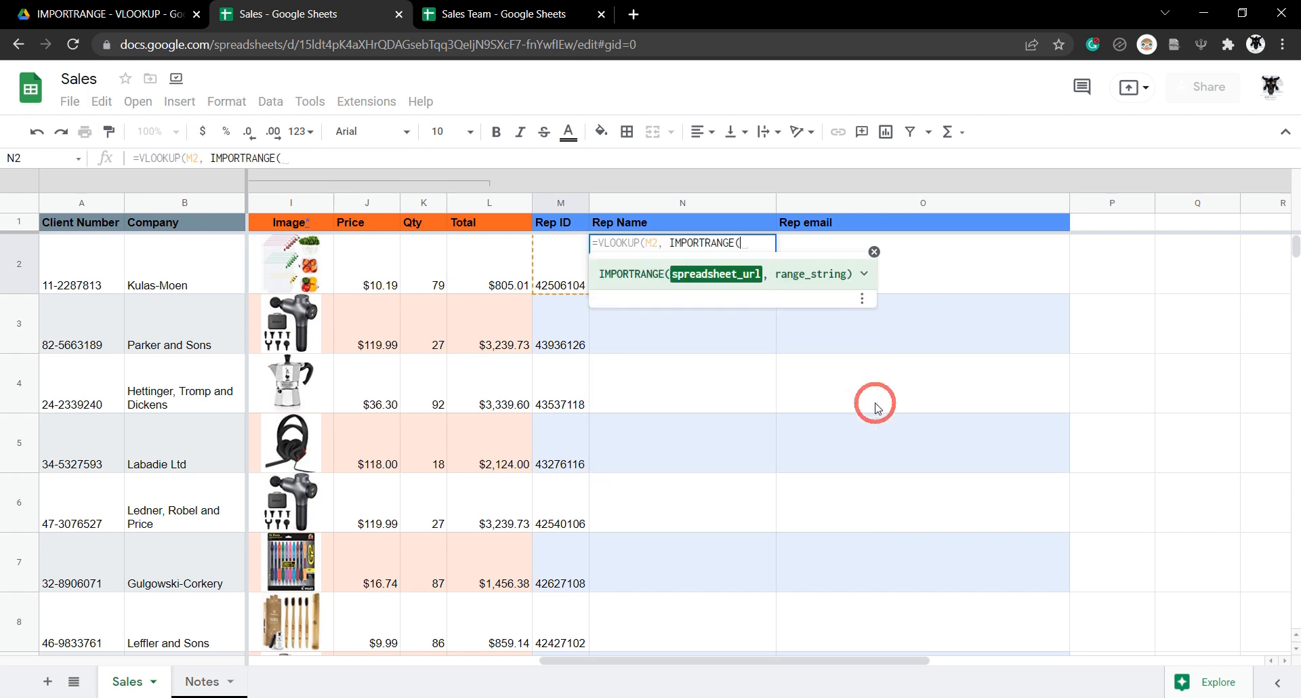
# Paste the Sales Team spreadsheet address as IMPORTRANGE's first argument in quotes.
pyautogui.click(508, 12)
pyautogui.moveTo(629, 45); pyautogui.dragTo(120, 46)
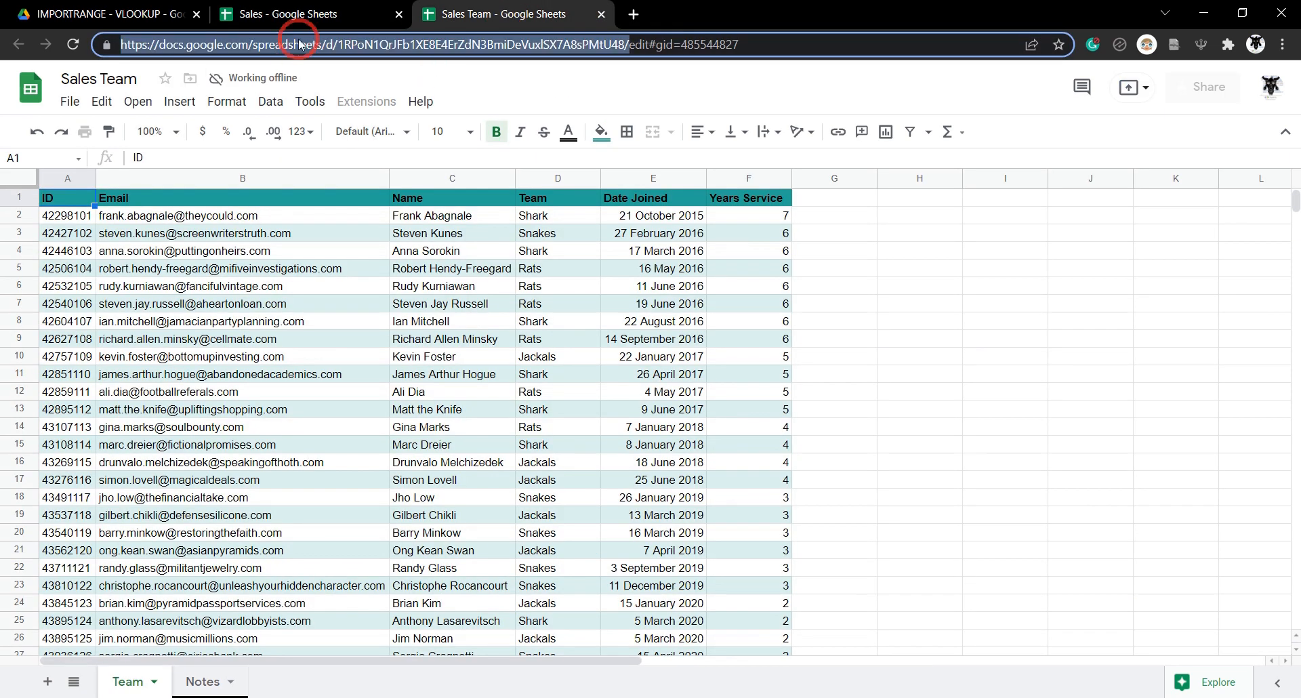
pyautogui.click(292, 12)
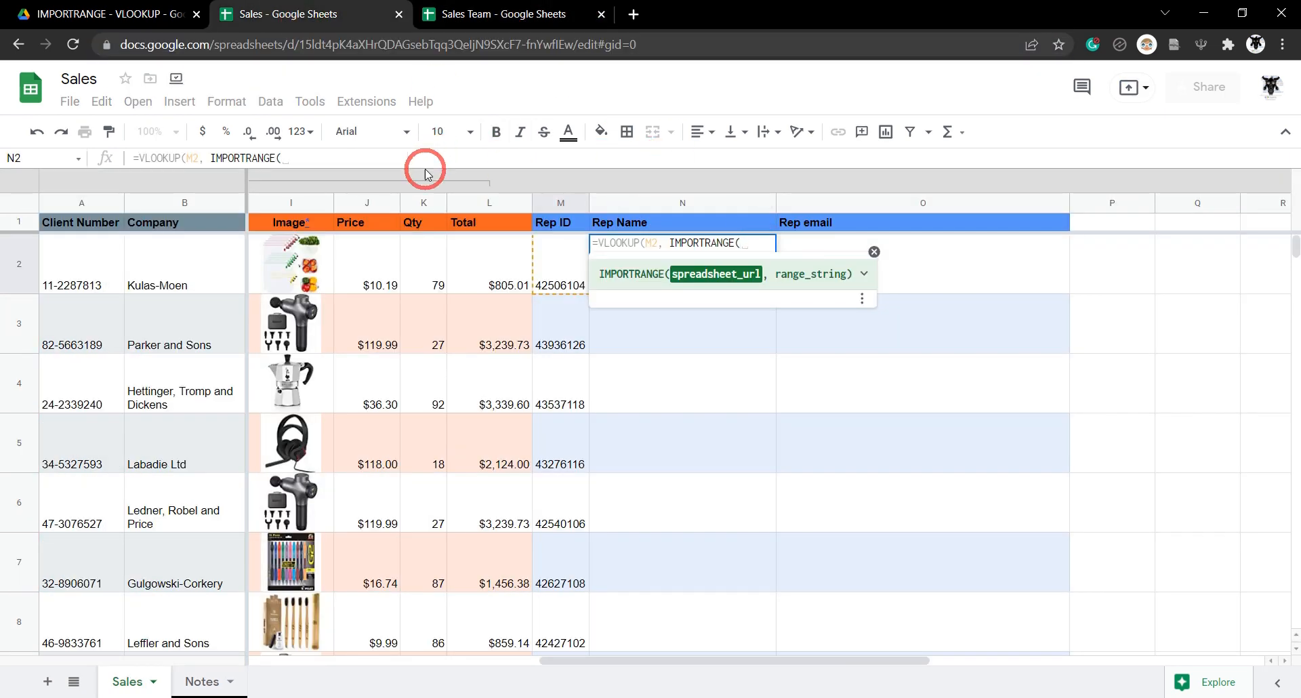
pyautogui.click(406, 157)
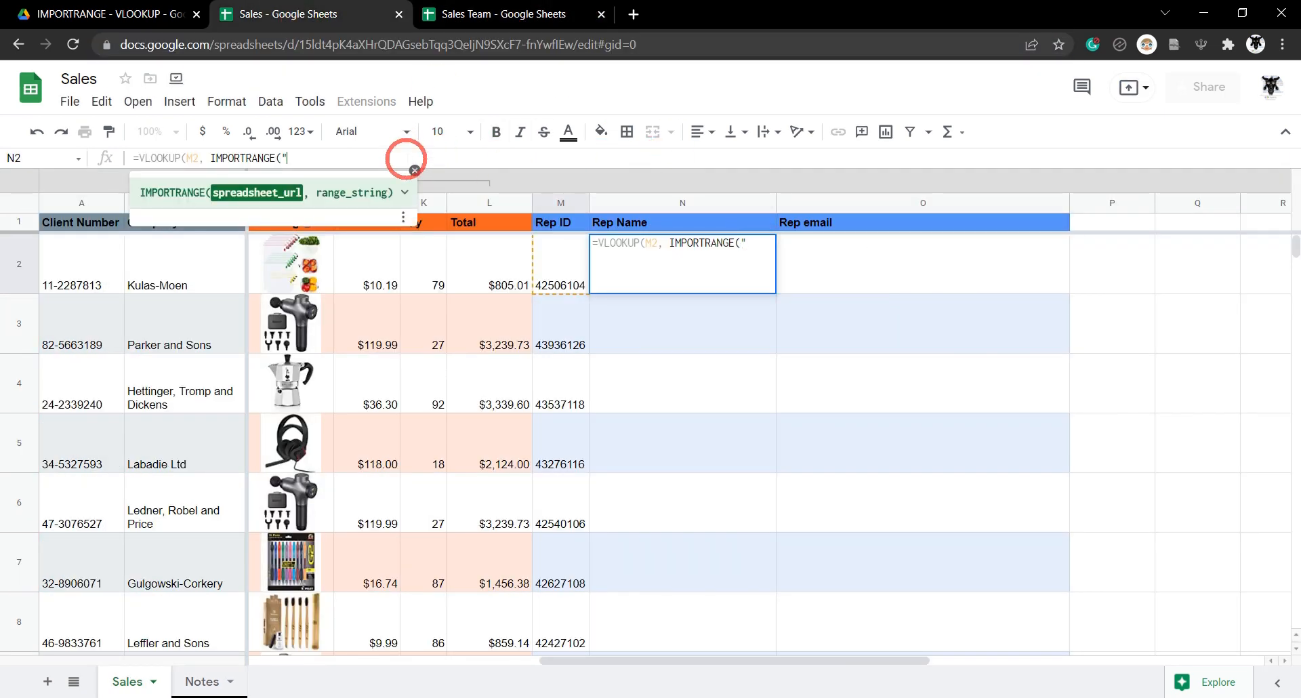
pyautogui.write('",')
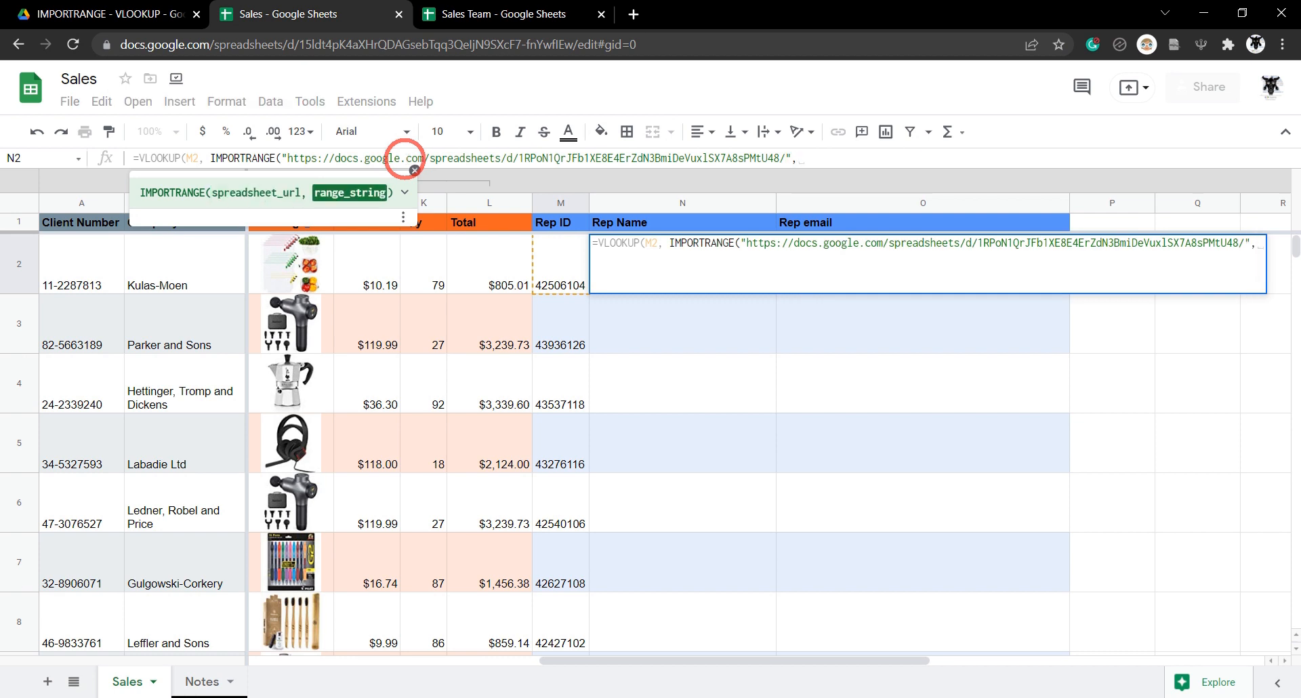
pyautogui.click(484, 14)
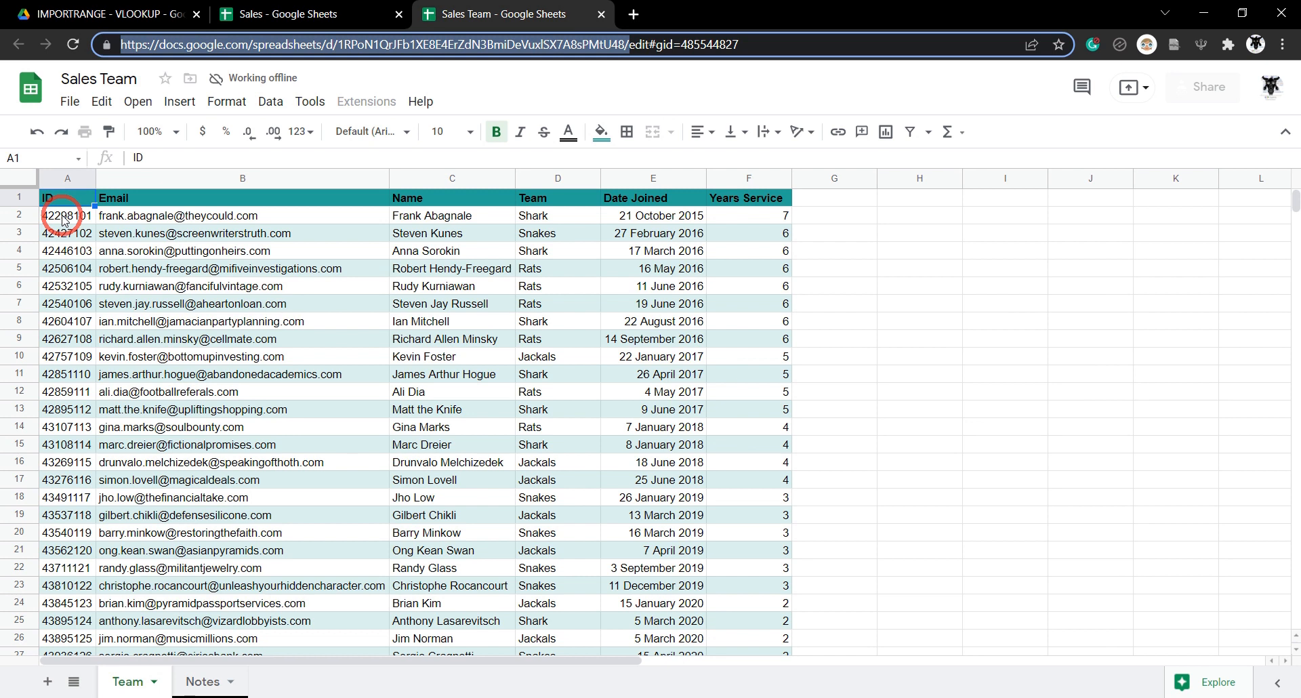
pyautogui.click(295, 9)
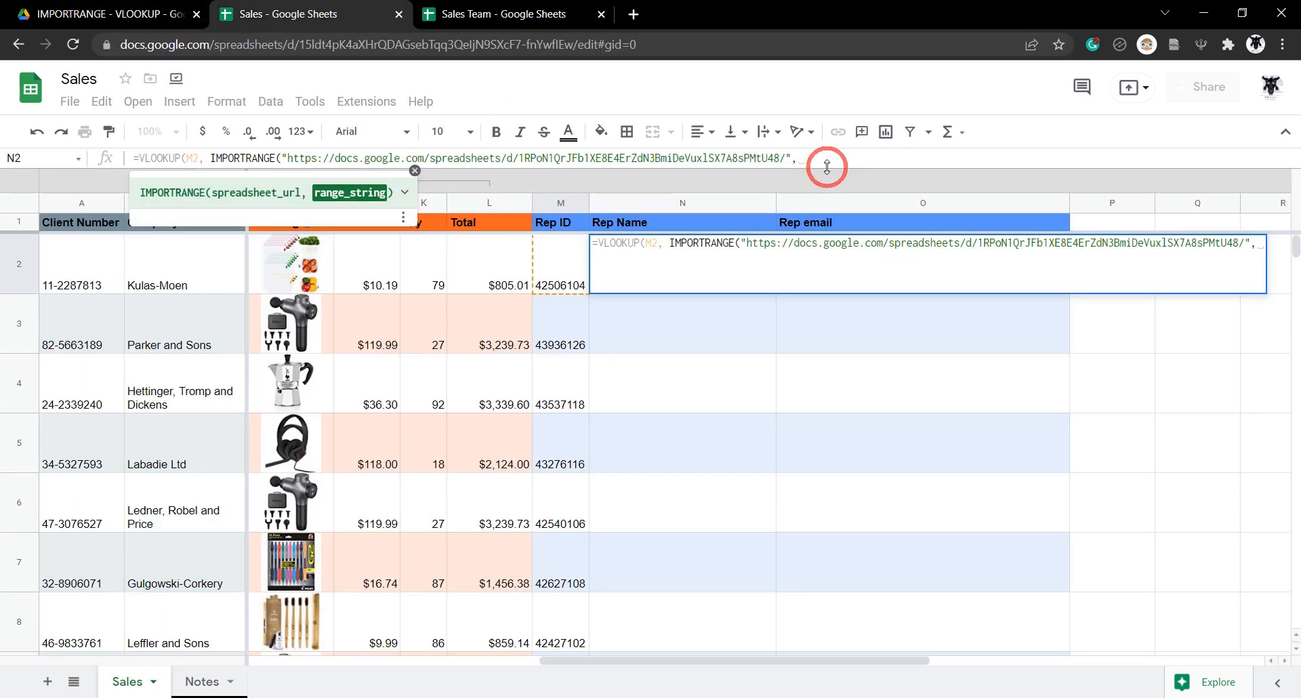
# Finish N2 with range "Team!A2:C", column index 3 and TRUE, and enter it.
pyautogui.write('"Team!A2:C')
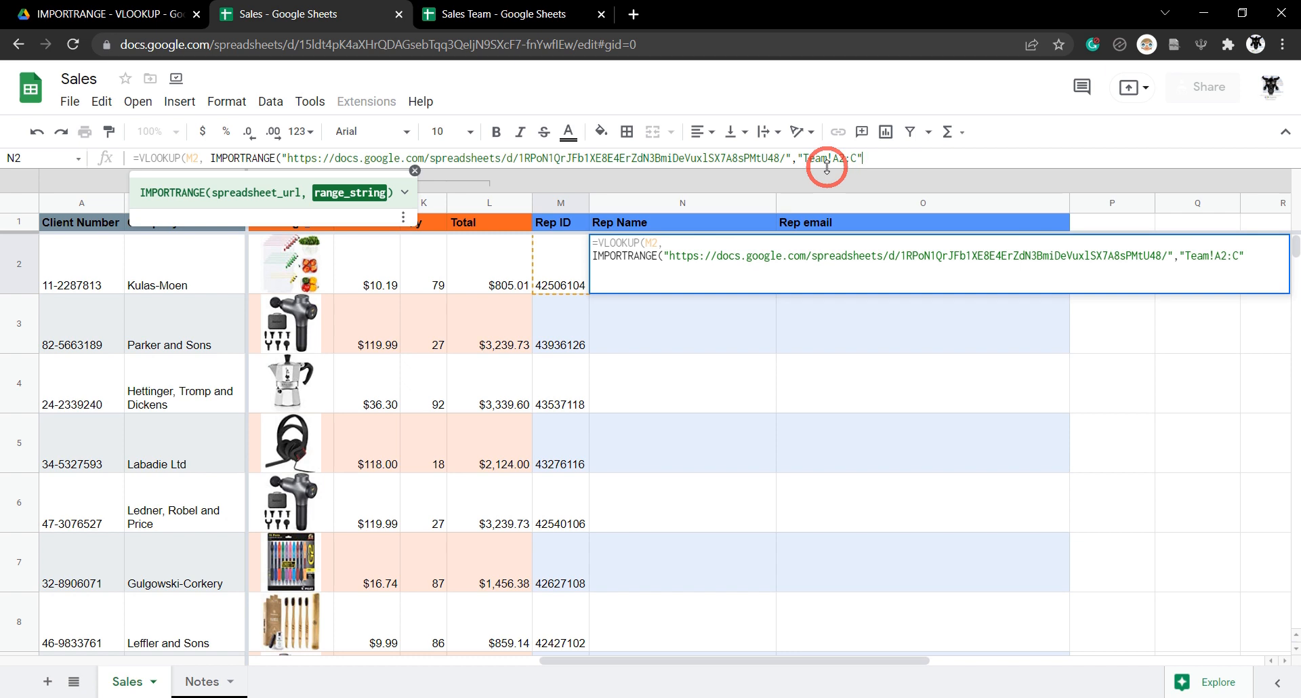
pyautogui.write(')')
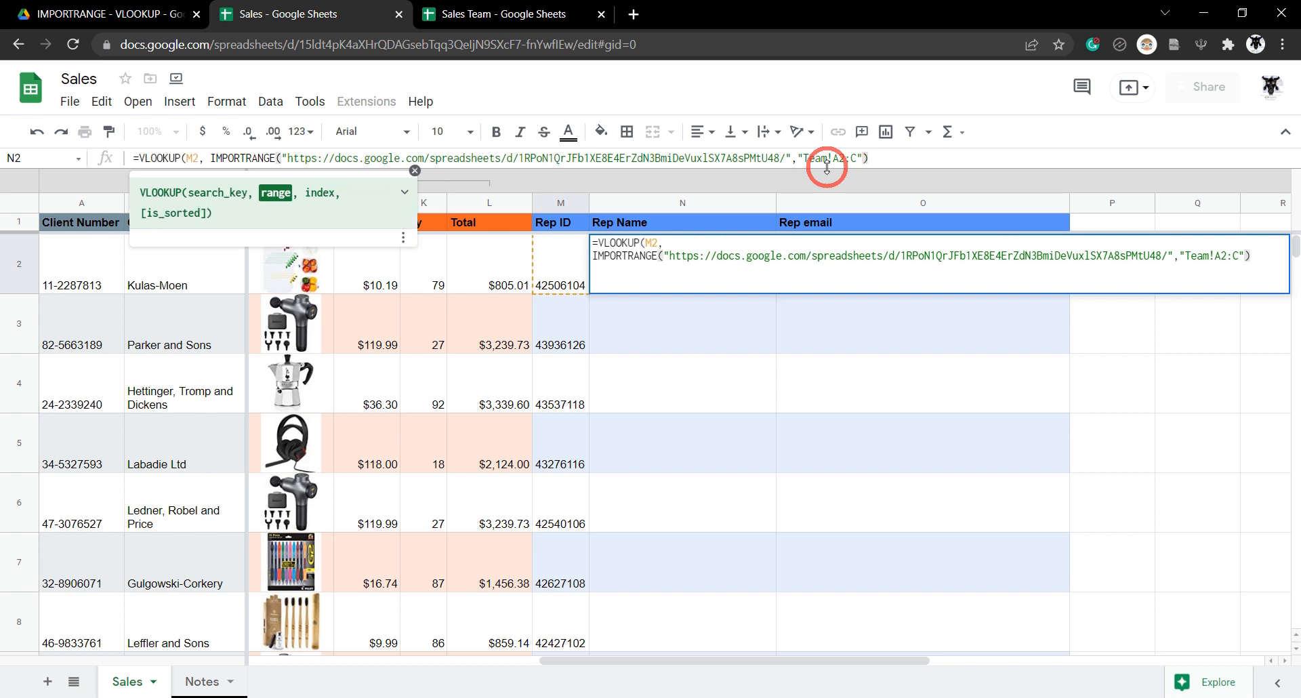
pyautogui.write(',')
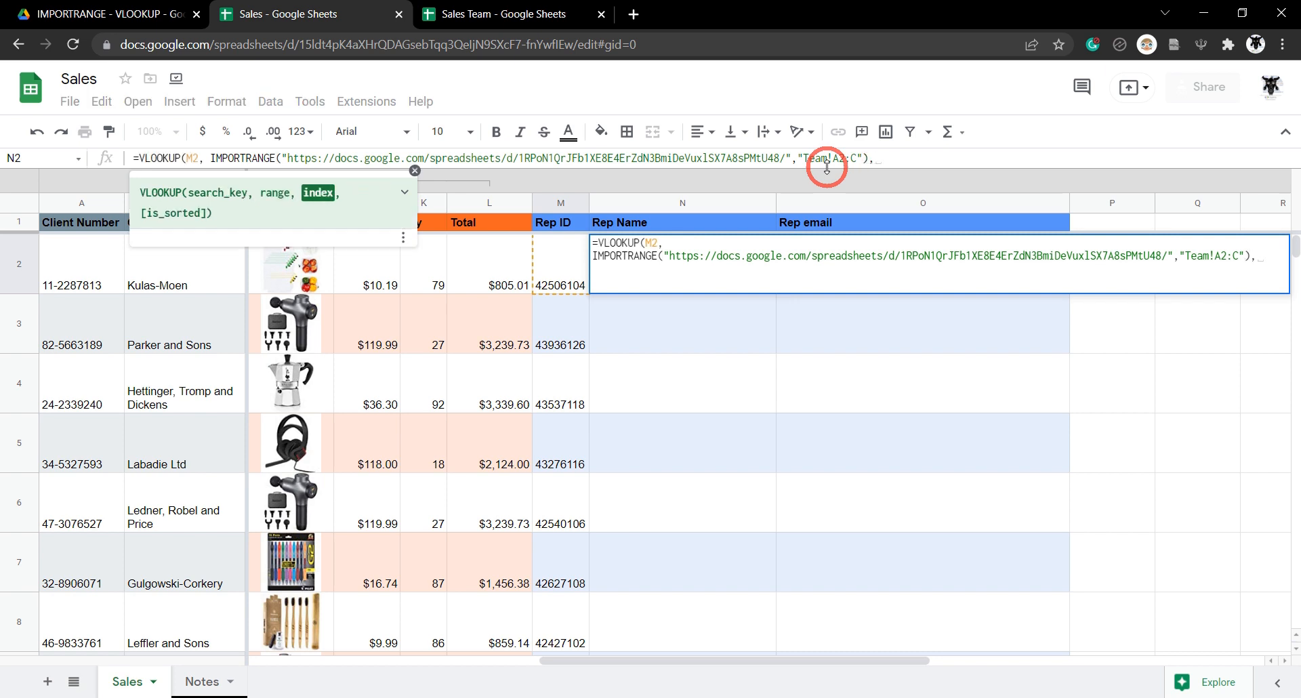
pyautogui.click(478, 14)
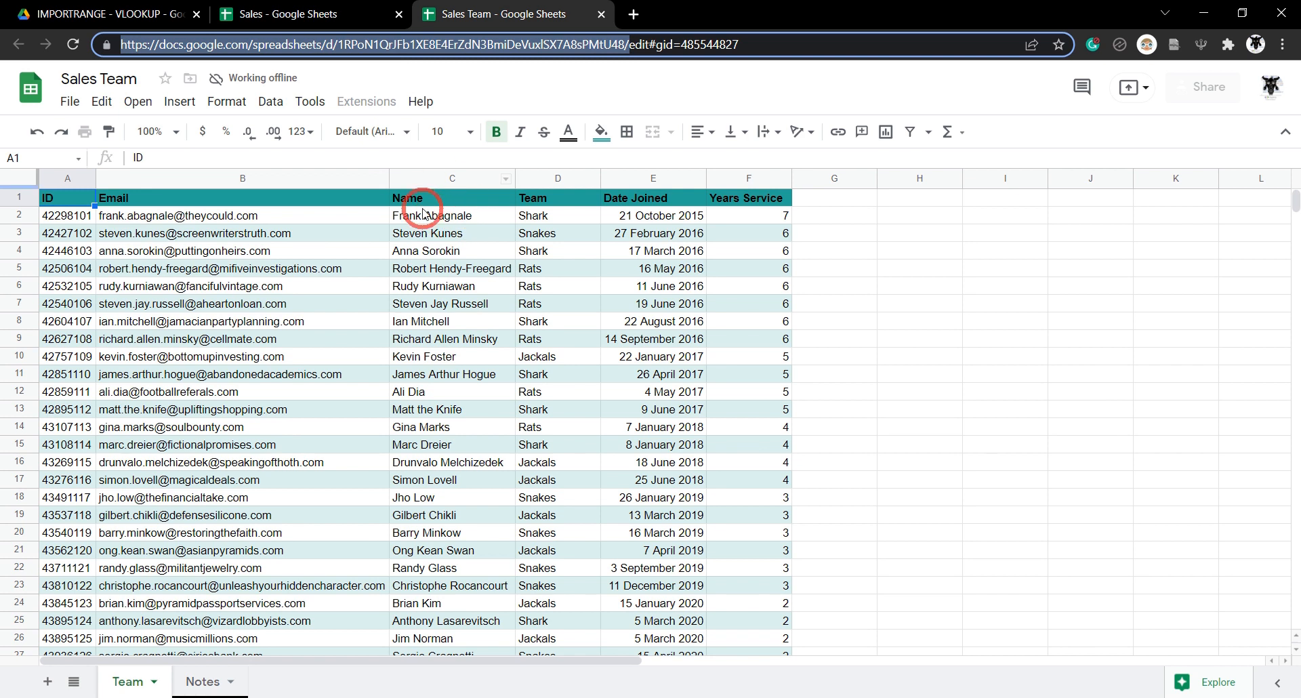
pyautogui.click(305, 14)
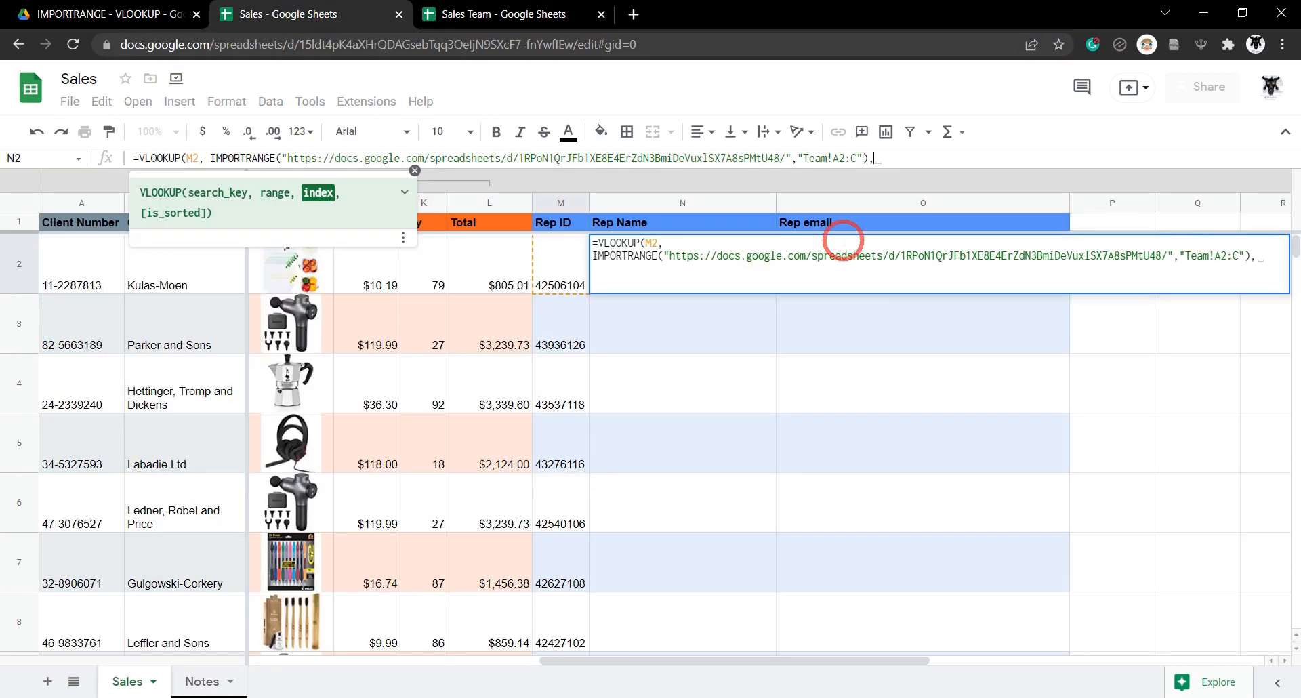
pyautogui.click(928, 158)
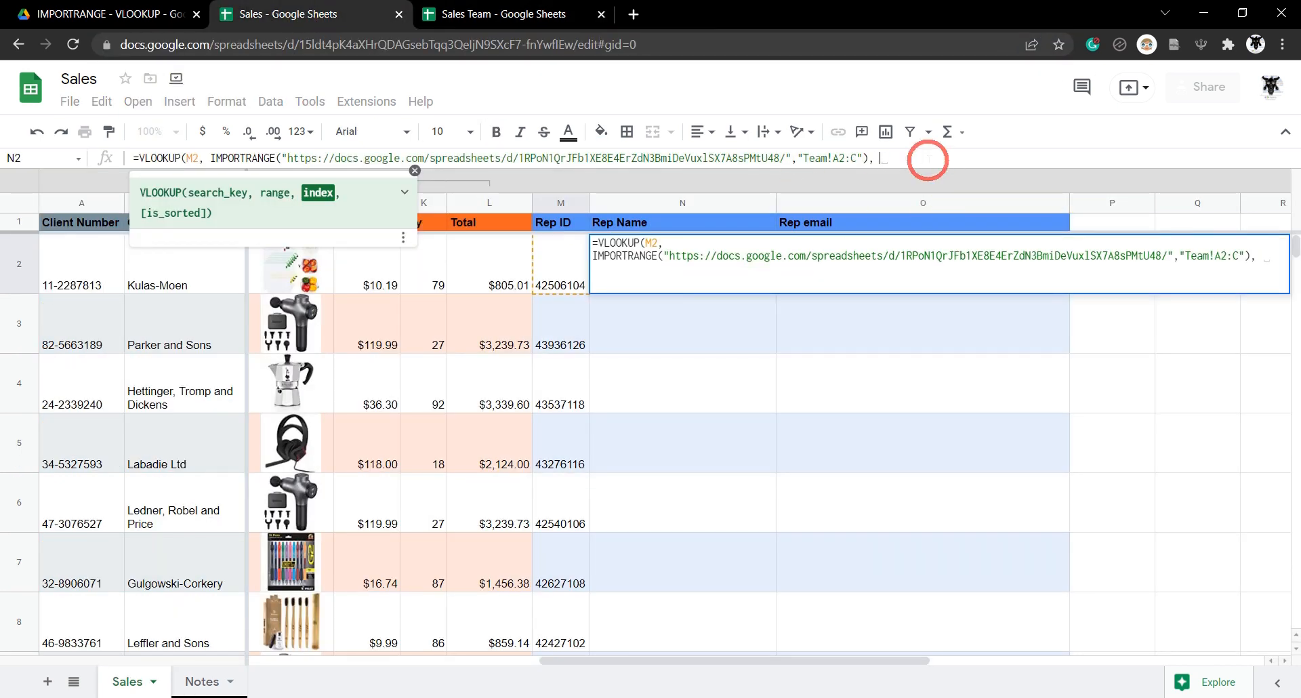
pyautogui.write('3,')
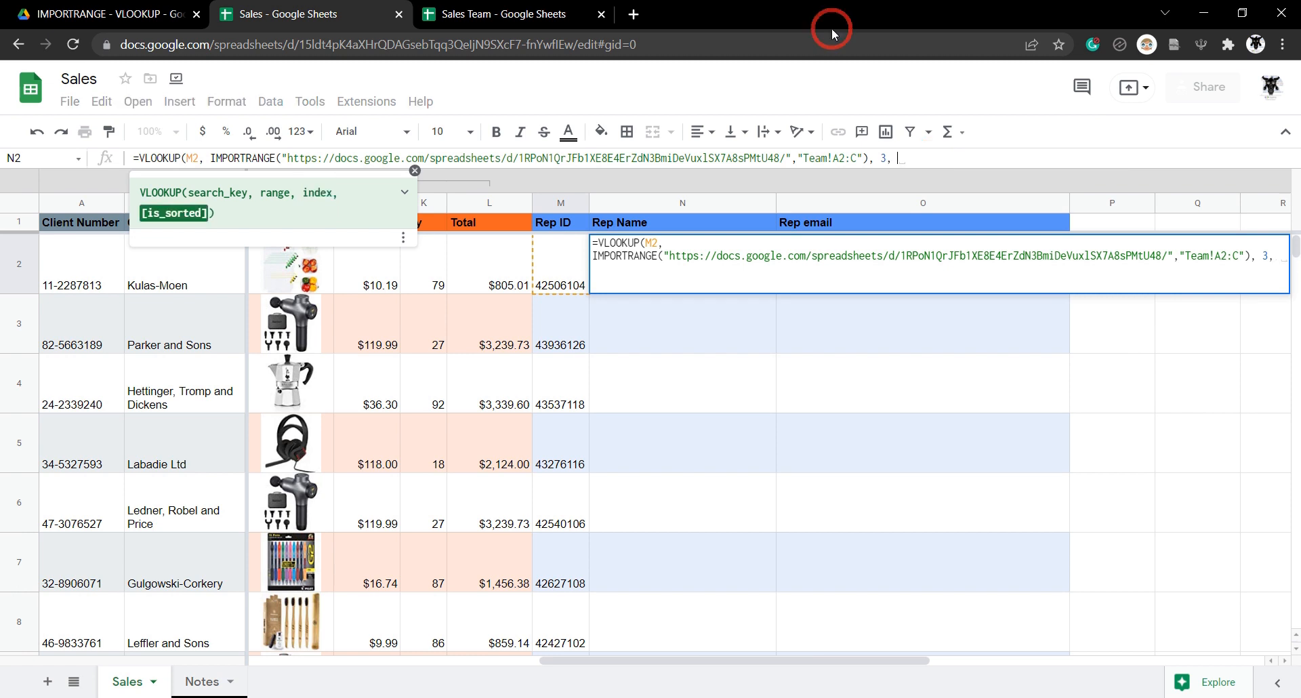
pyautogui.click(415, 10)
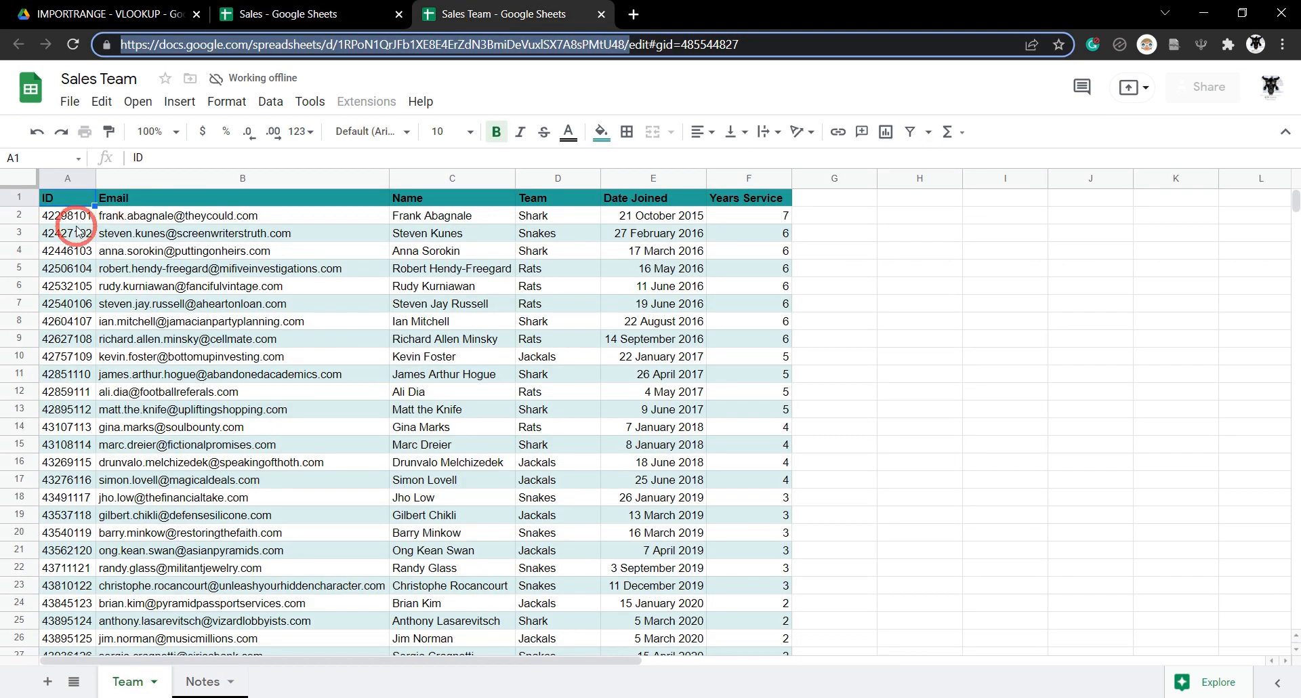
pyautogui.hotkey('ctrl', 'shift', 'Tab')
pyautogui.write('TRUE')
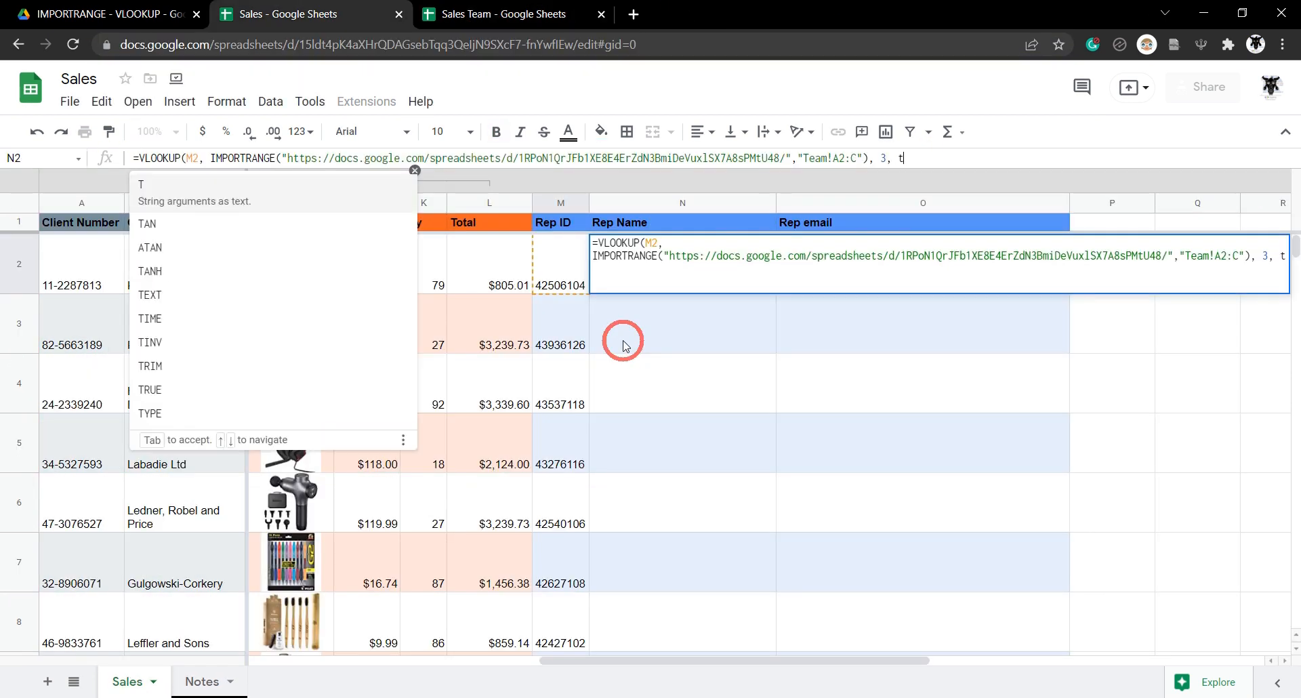
pyautogui.write(')')
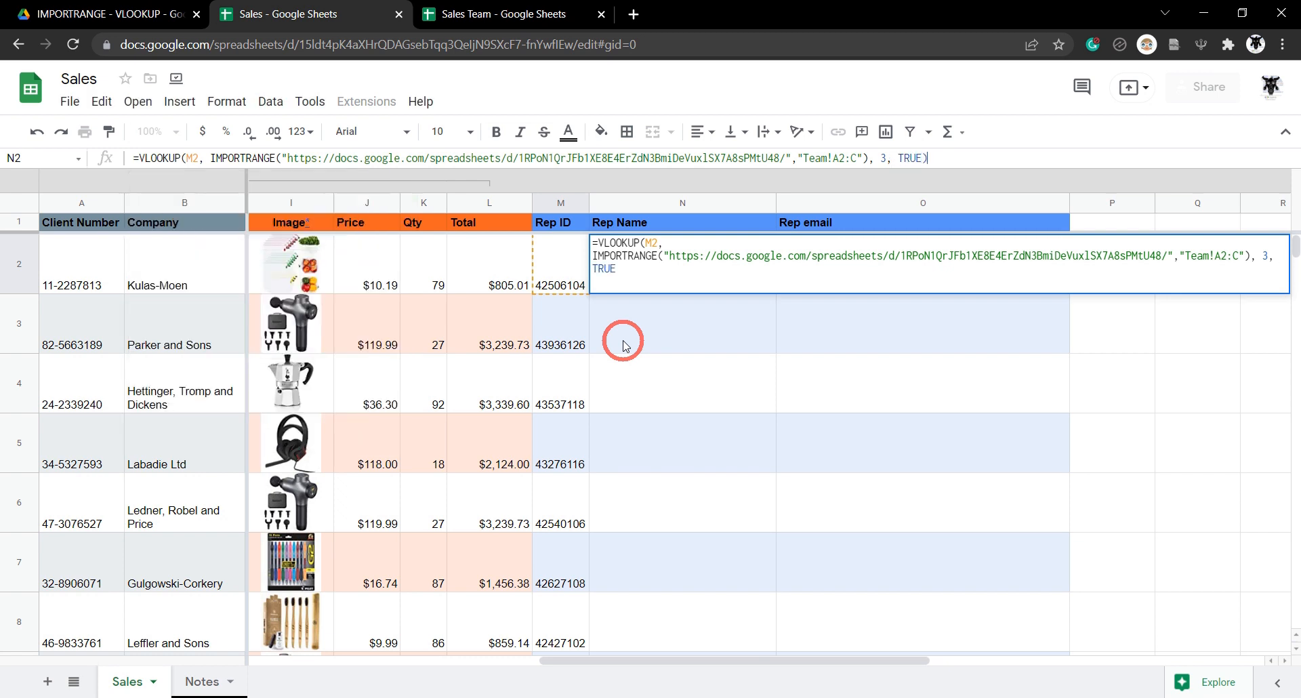
pyautogui.click(623, 344)
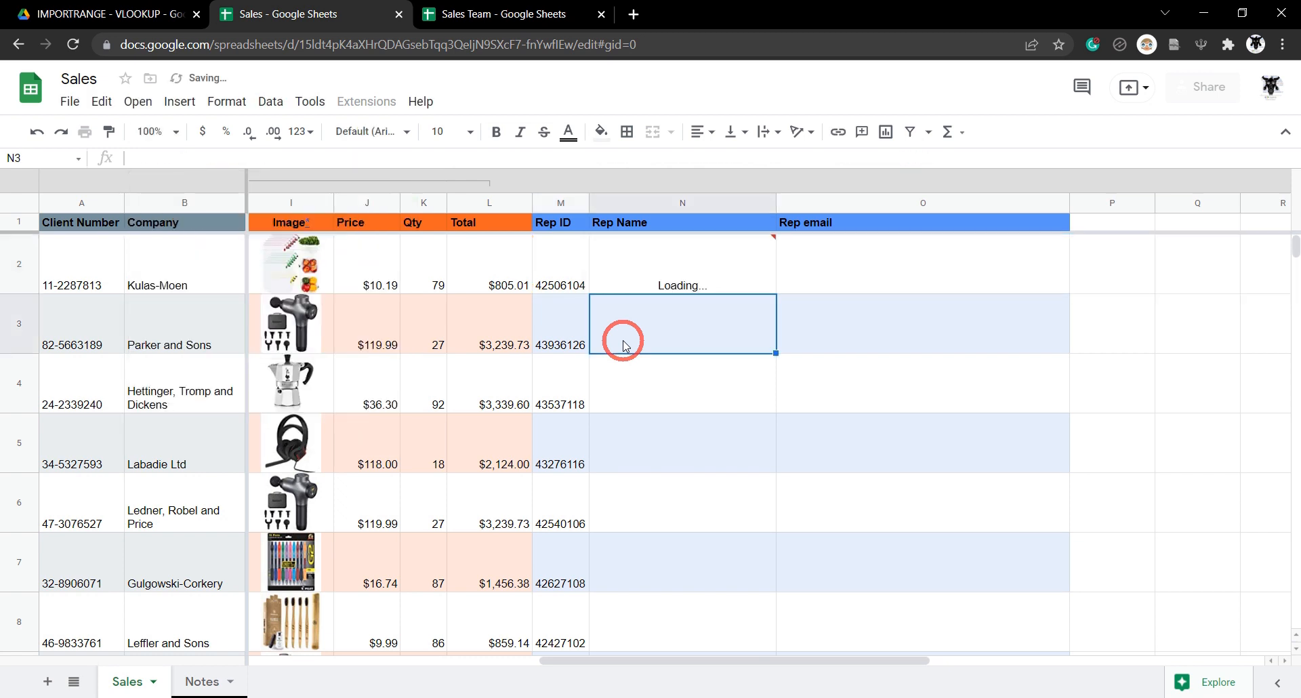
# Copy N2's lookup formula into O2, changing the column index from 3 to 2.
pyautogui.click(666, 280)
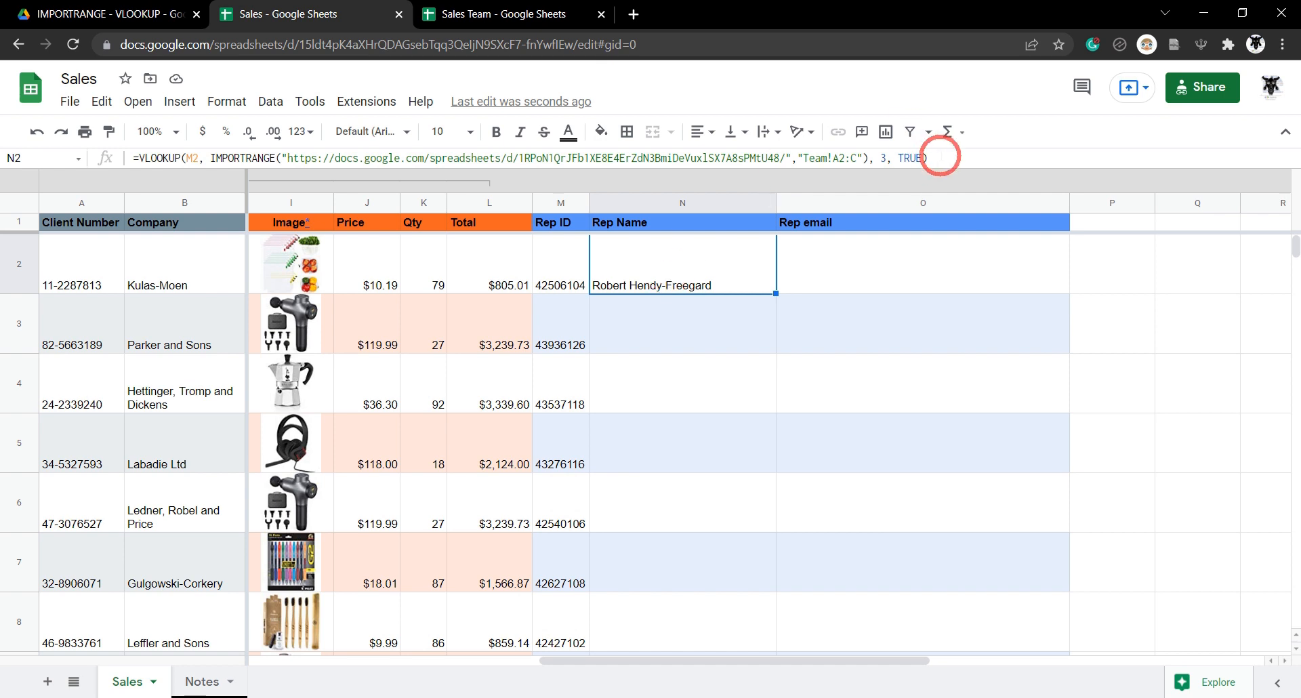
pyautogui.click(961, 158)
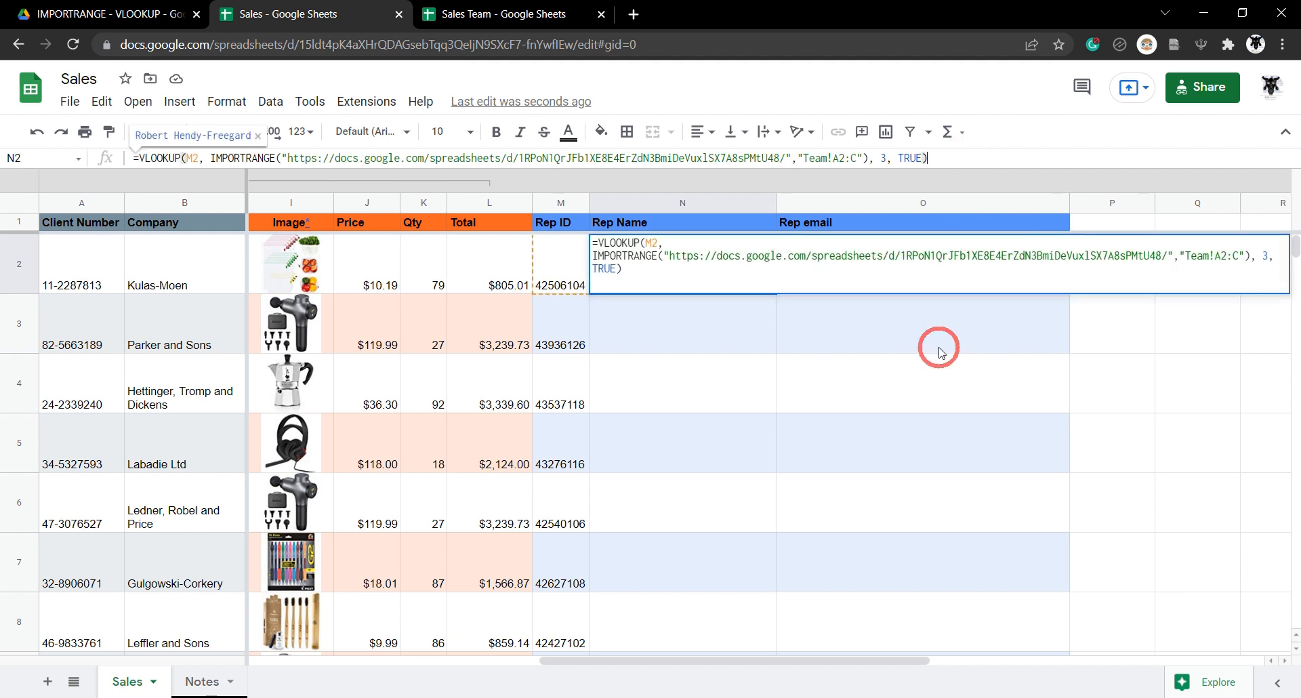
pyautogui.hotkey('ctrl', 'a')
pyautogui.hotkey('ctrl', 'c')
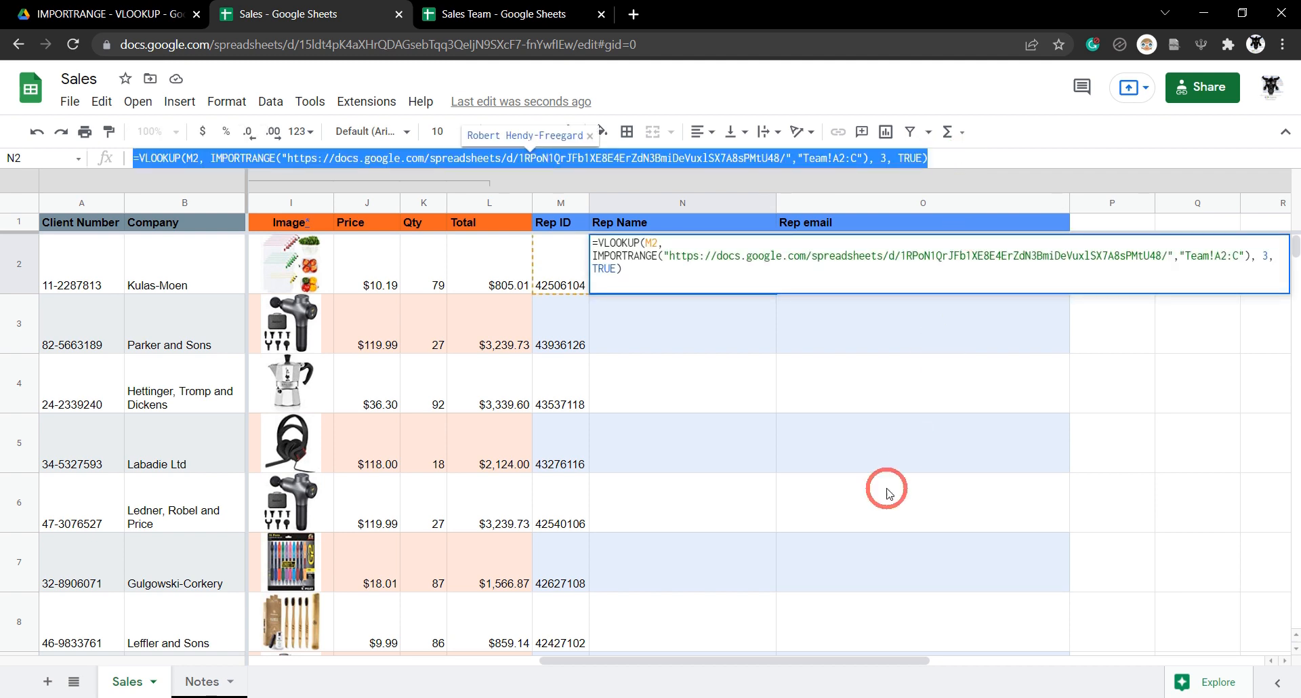
pyautogui.press('Tab')
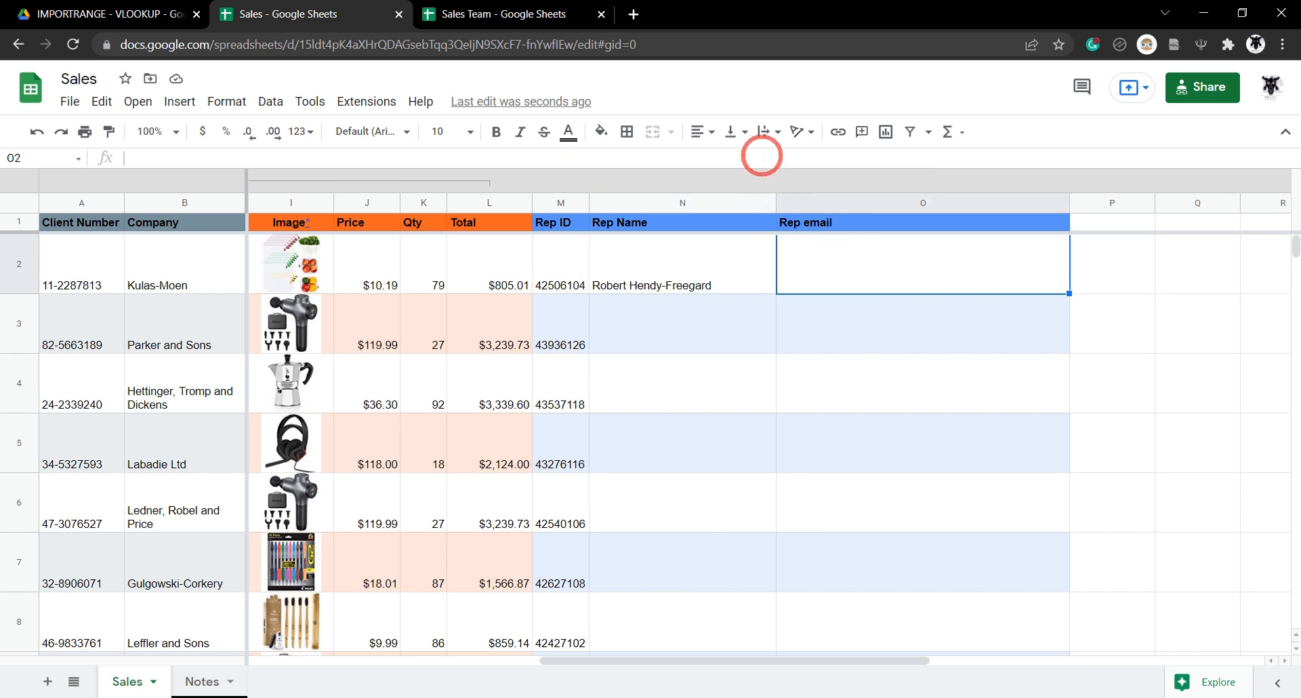
pyautogui.press('Return')
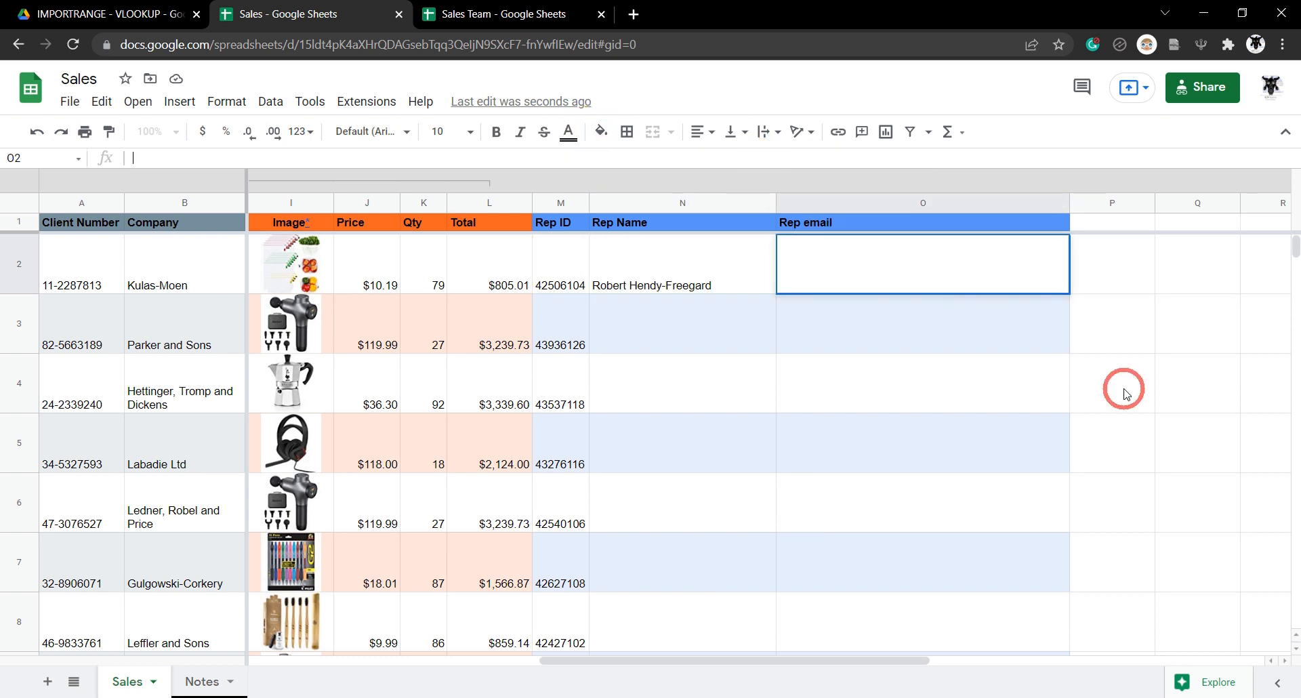
pyautogui.hotkey('ctrl', 'v')
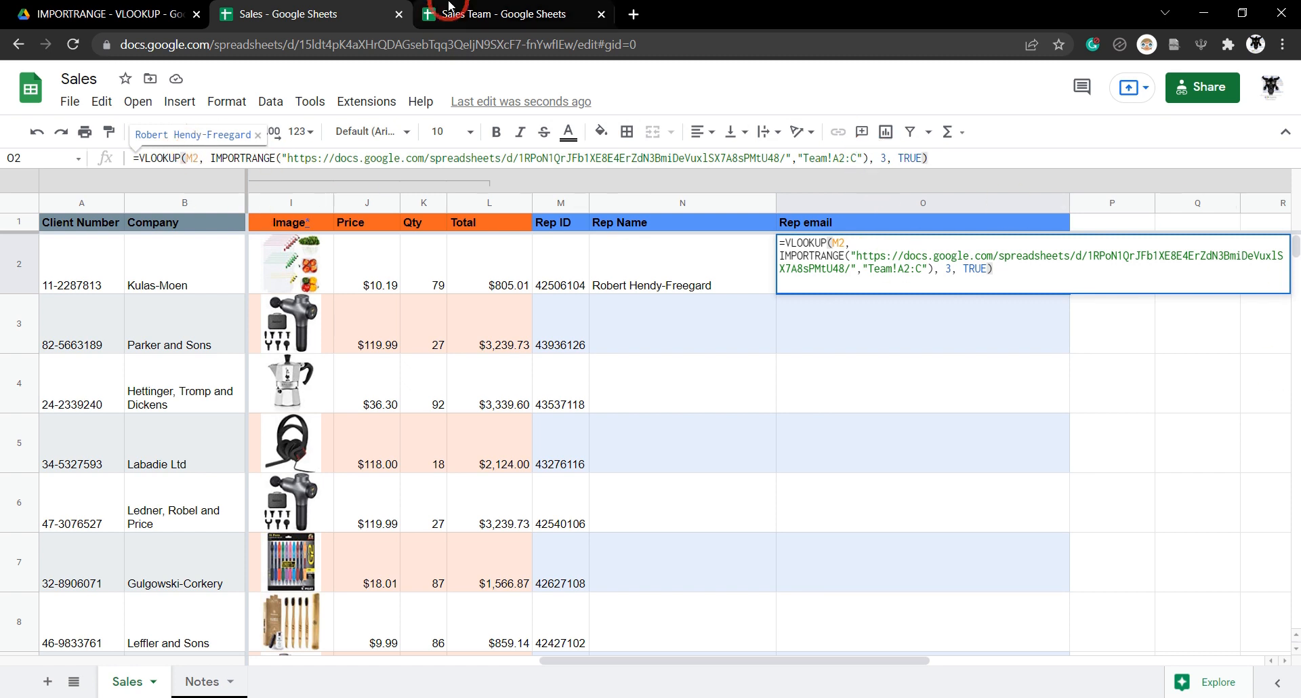
pyautogui.click(500, 16)
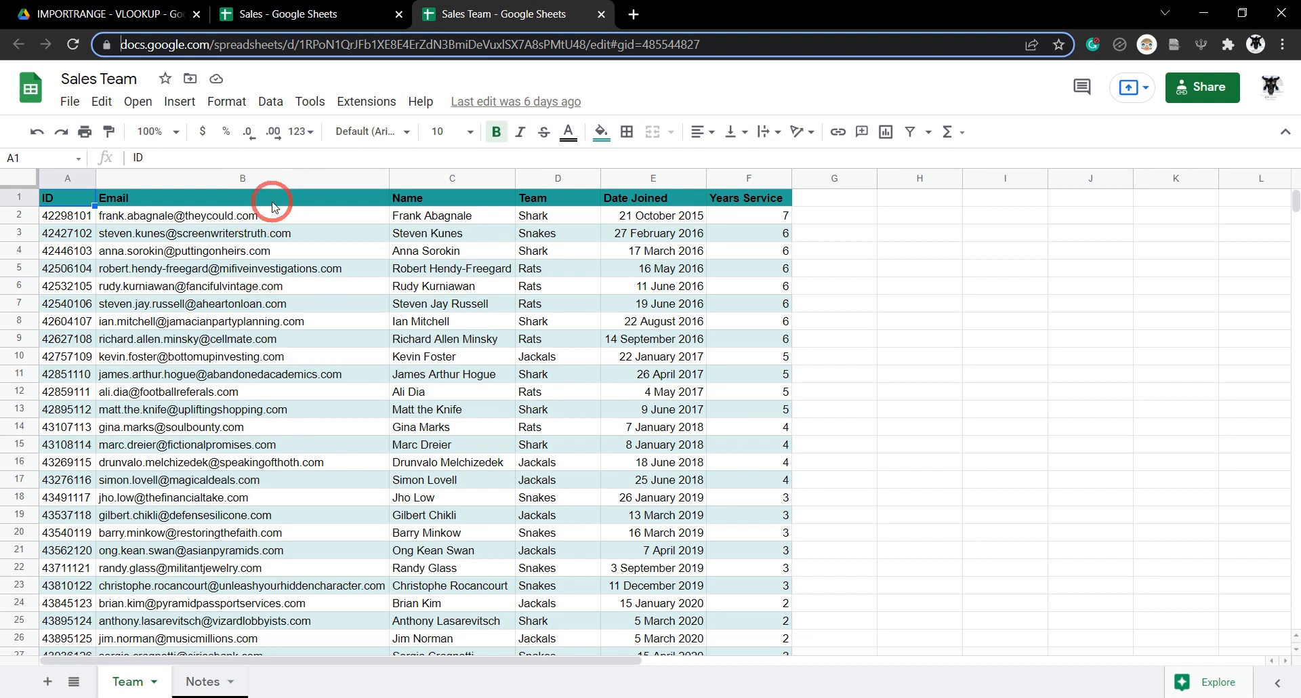
pyautogui.click(289, 15)
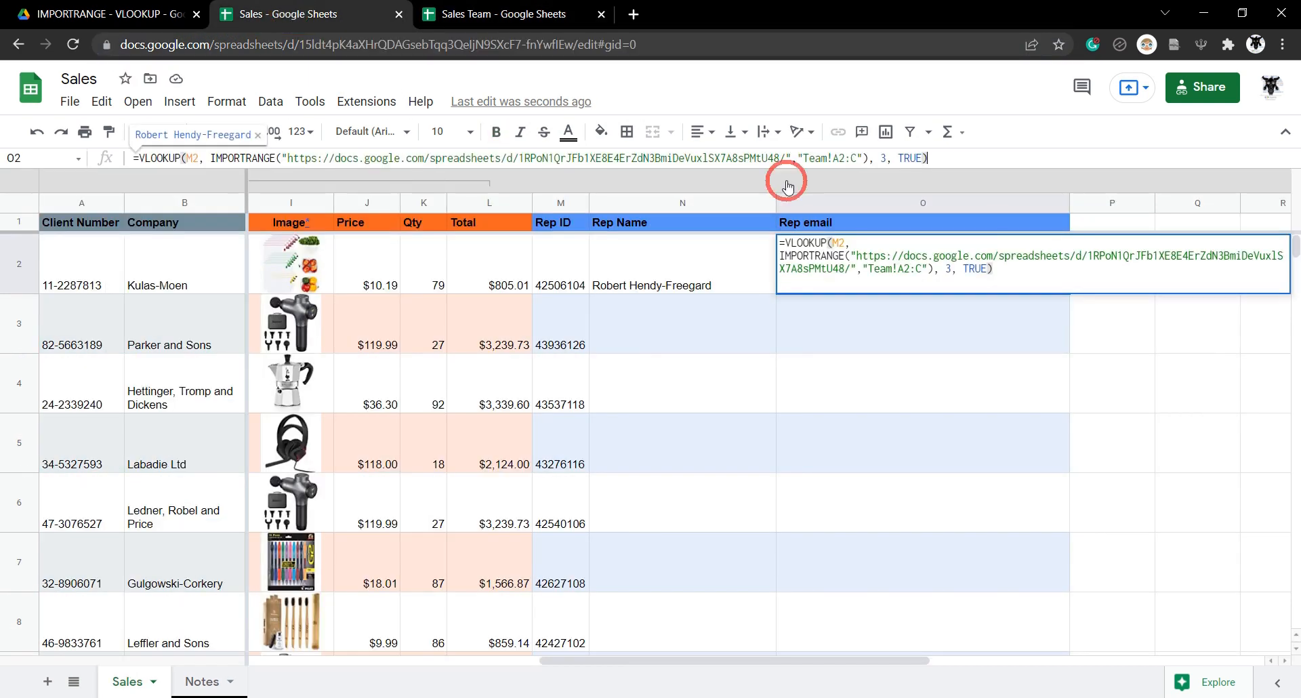
pyautogui.doubleClick(882, 158)
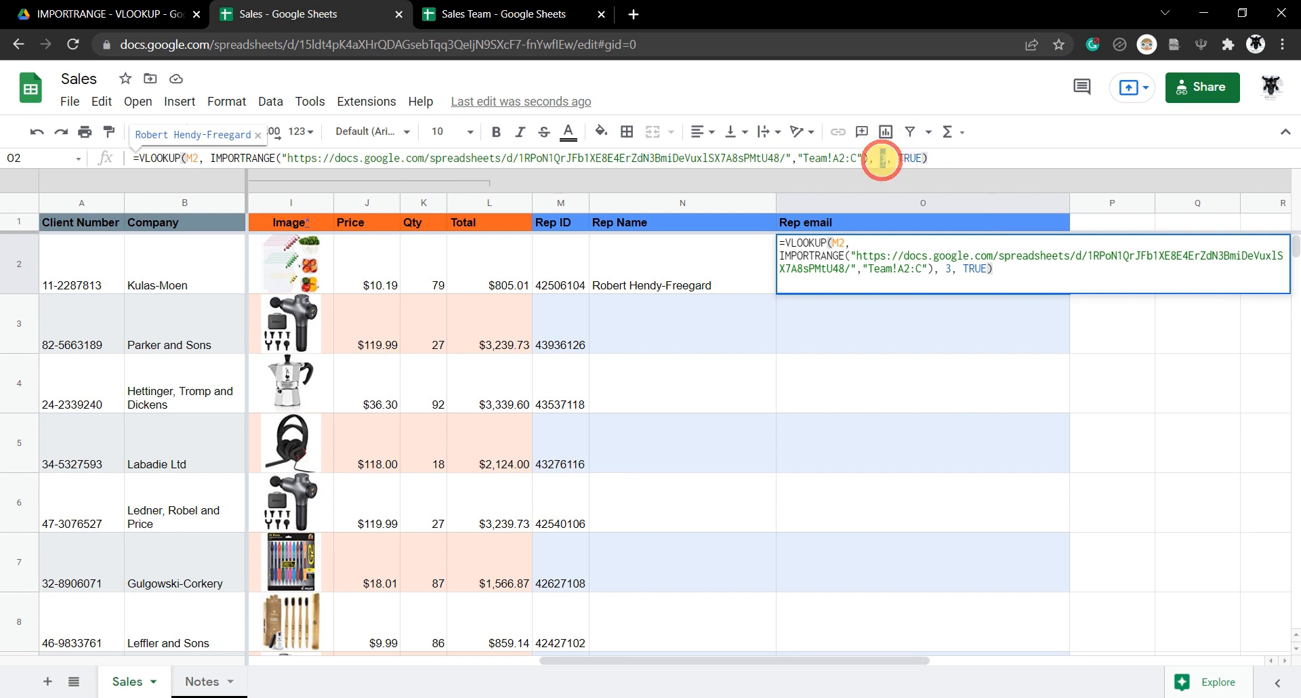
pyautogui.write('2')
pyautogui.press('Tab')
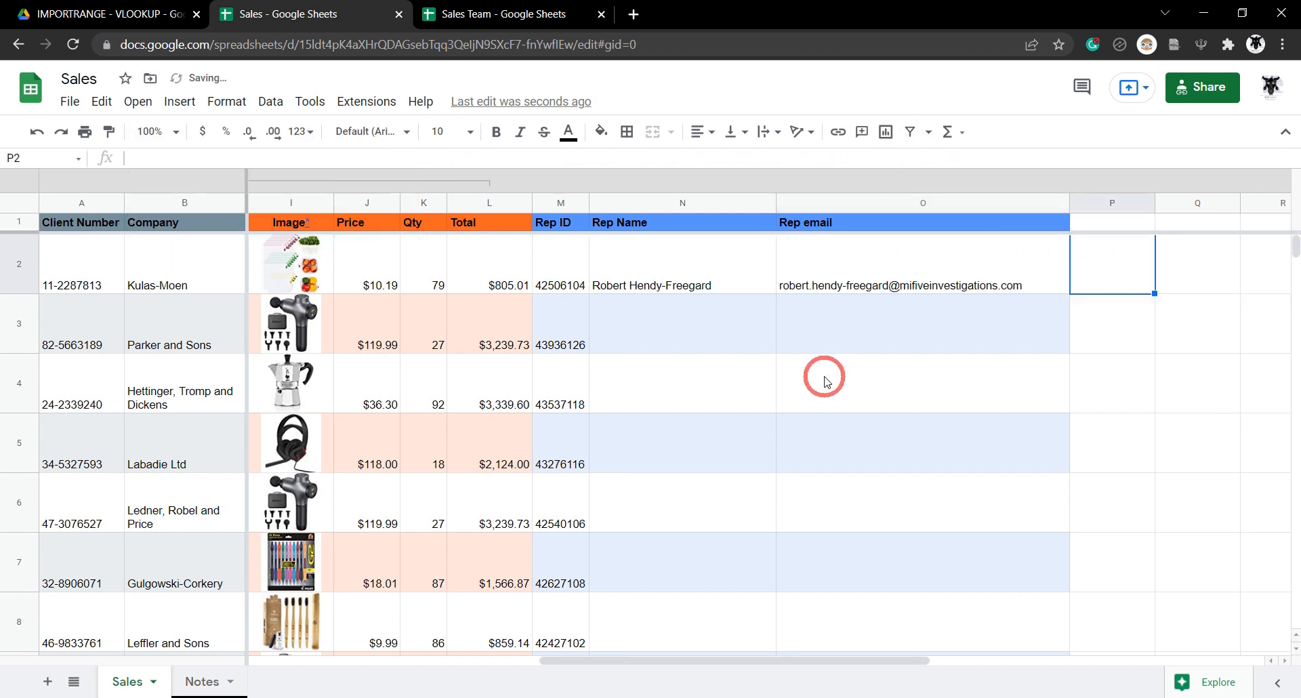
# Fill the N2:O2 lookup formulas down to row 779 and scroll to verify.
pyautogui.click(689, 352)
pyautogui.click(688, 267)
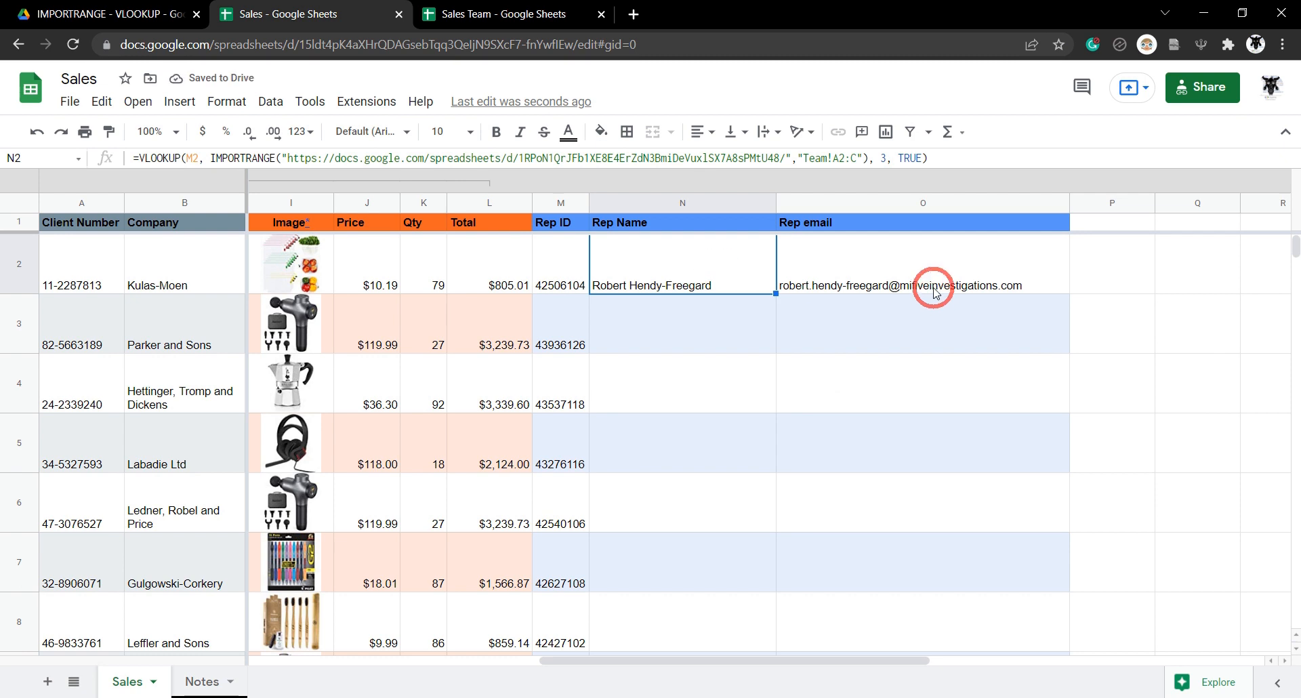
pyautogui.moveTo(940, 278)
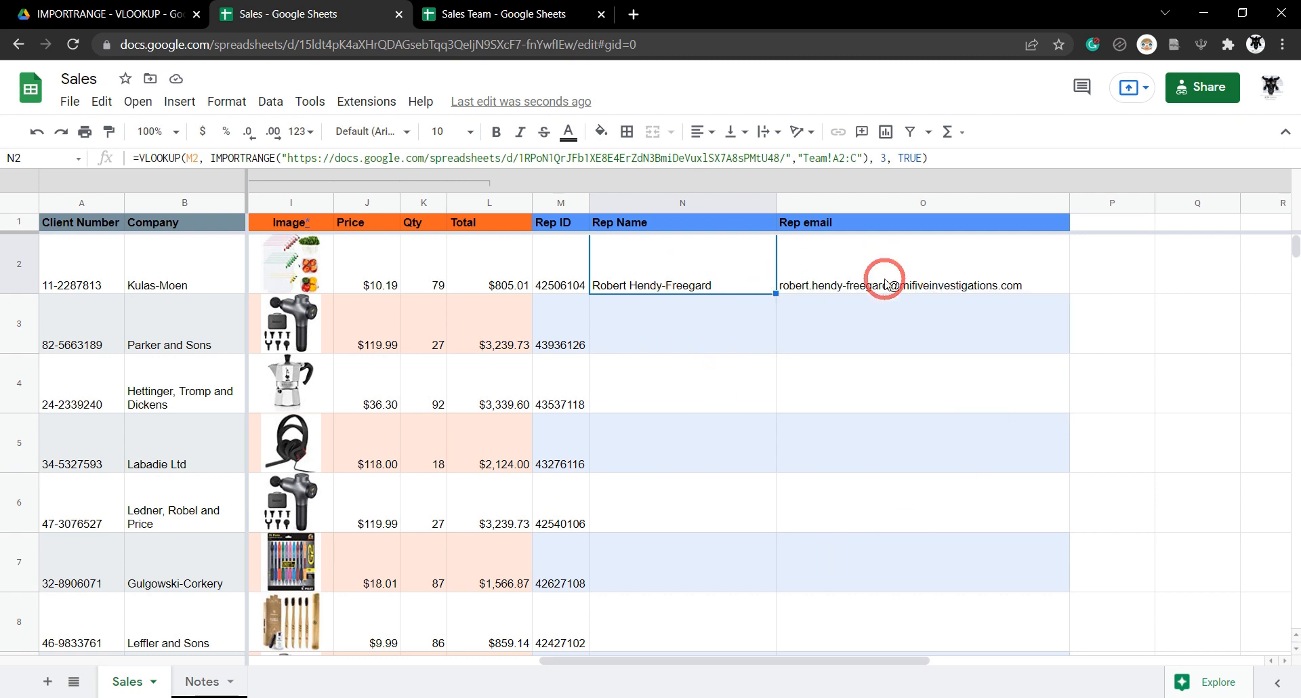
pyautogui.keyDown('shift'); pyautogui.click(969, 278); pyautogui.keyUp('shift')
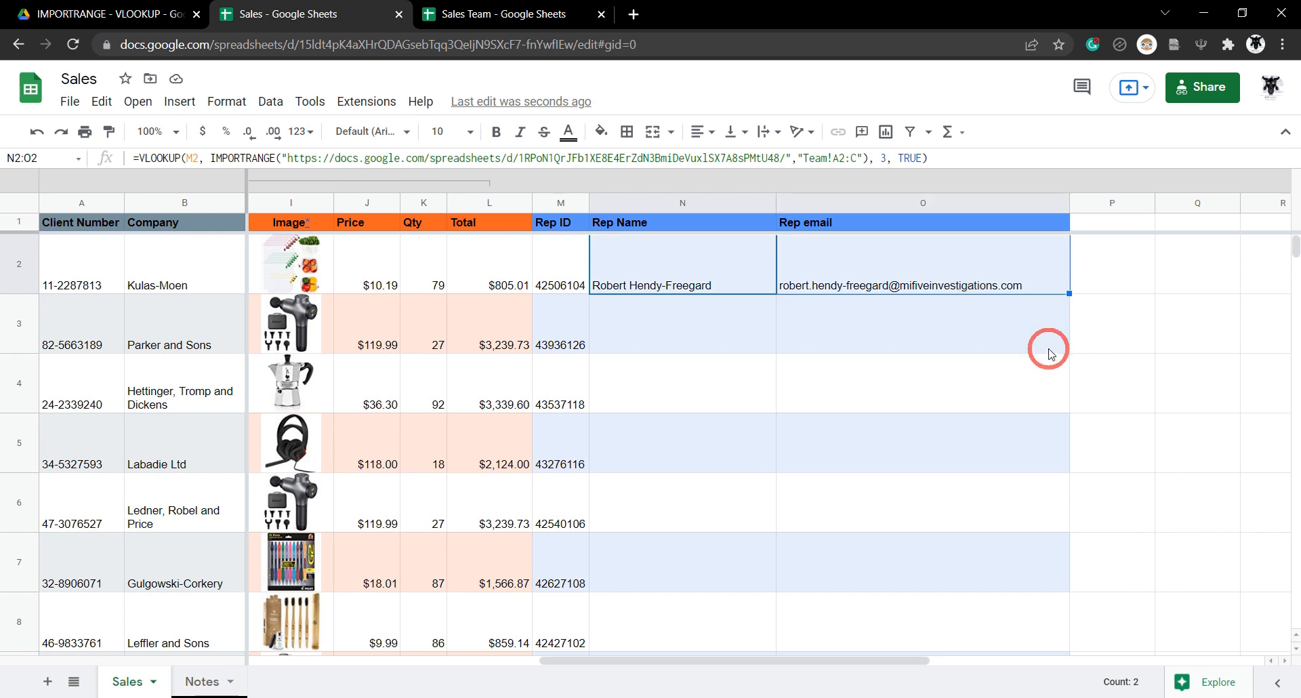
pyautogui.doubleClick(1068, 294)
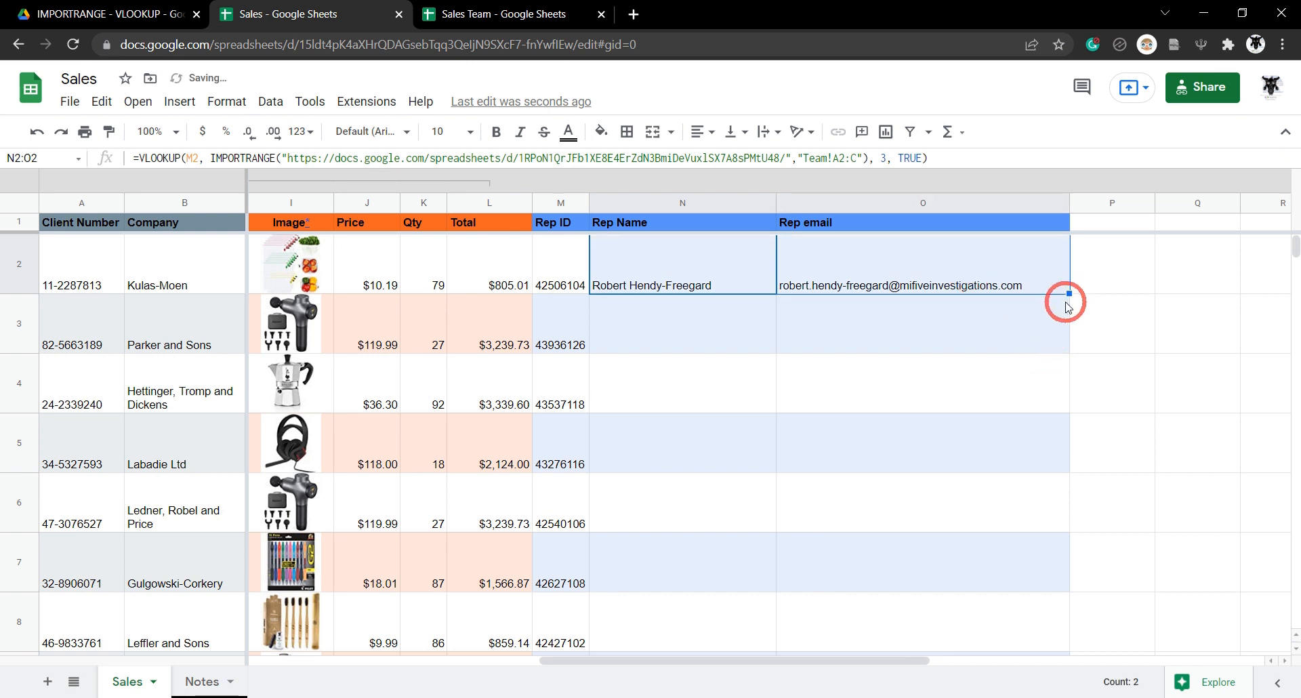
pyautogui.scroll(-20, 851, 354)
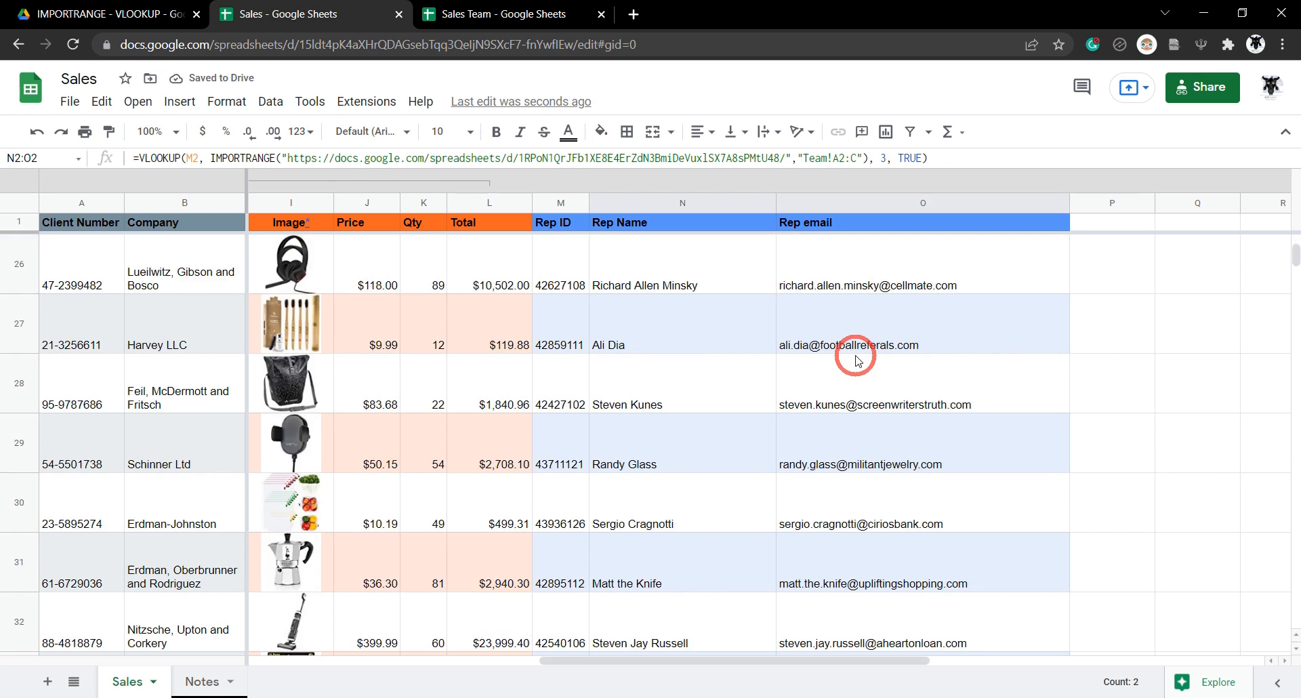
pyautogui.scroll(-20, 855, 361)
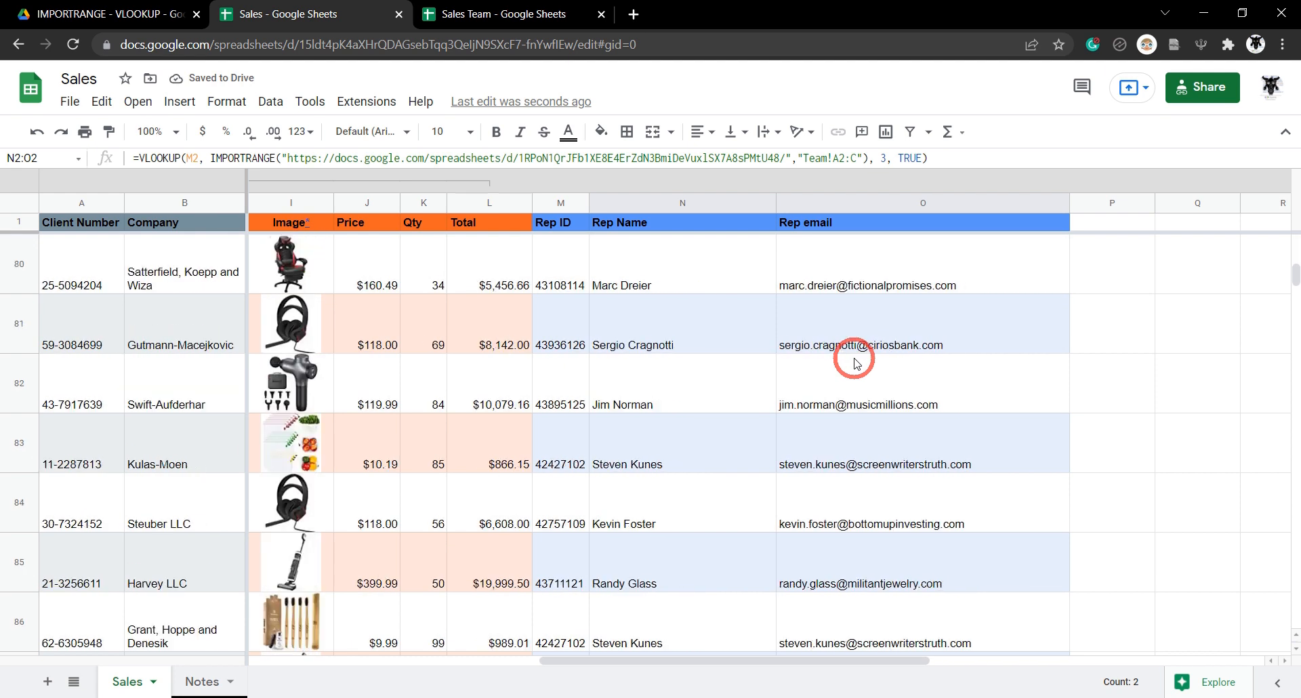
pyautogui.moveTo(1291, 285); pyautogui.dragTo(1219, 535)
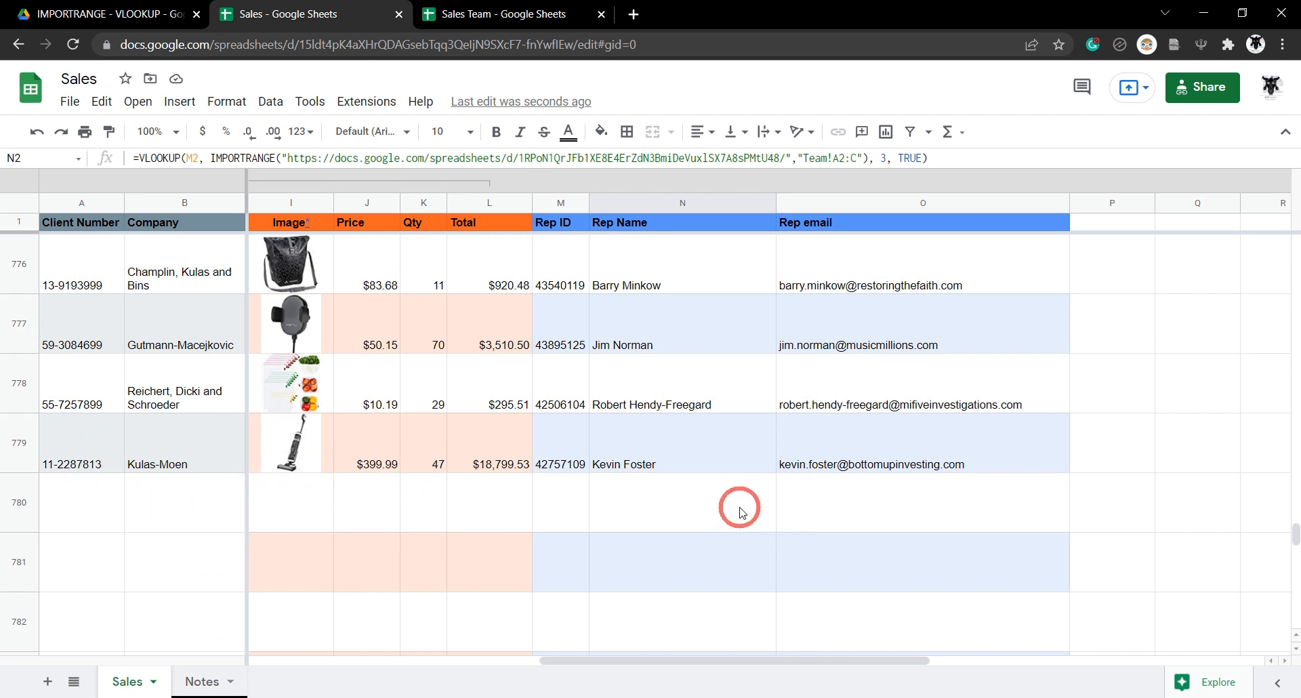
pyautogui.click(718, 457)
pyautogui.click(709, 514)
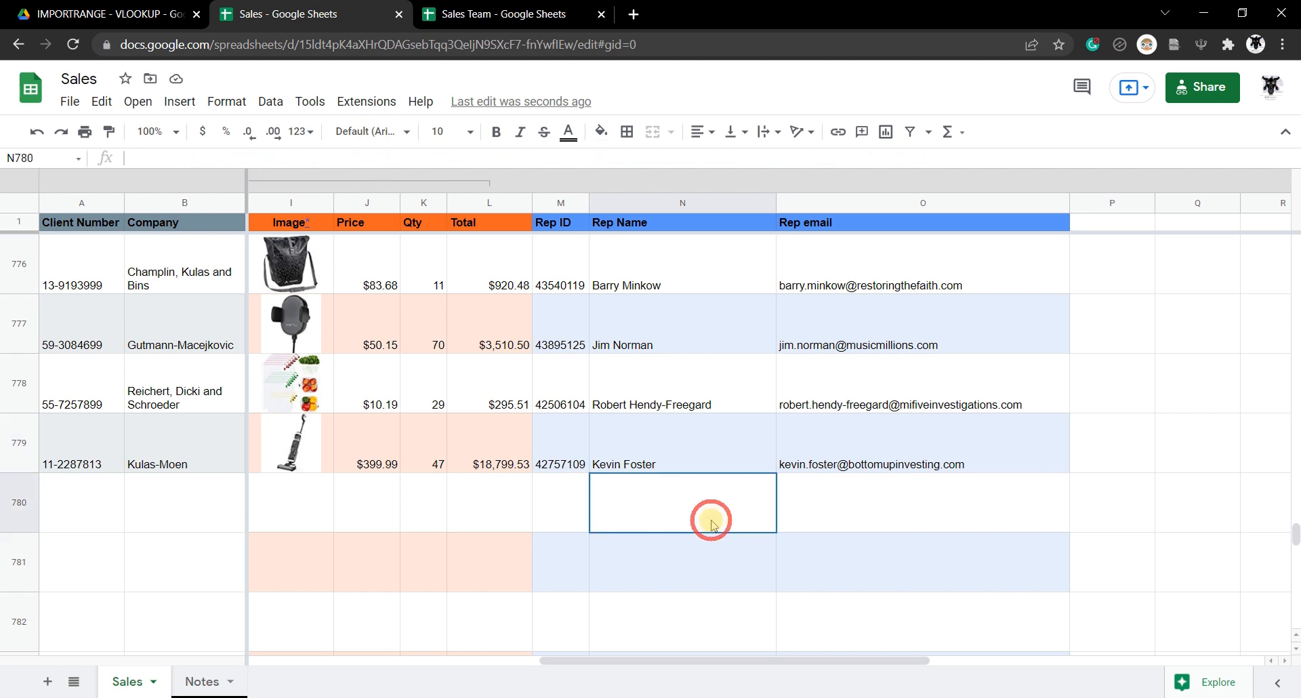
pyautogui.click(689, 561)
pyautogui.click(667, 606)
pyautogui.click(709, 464)
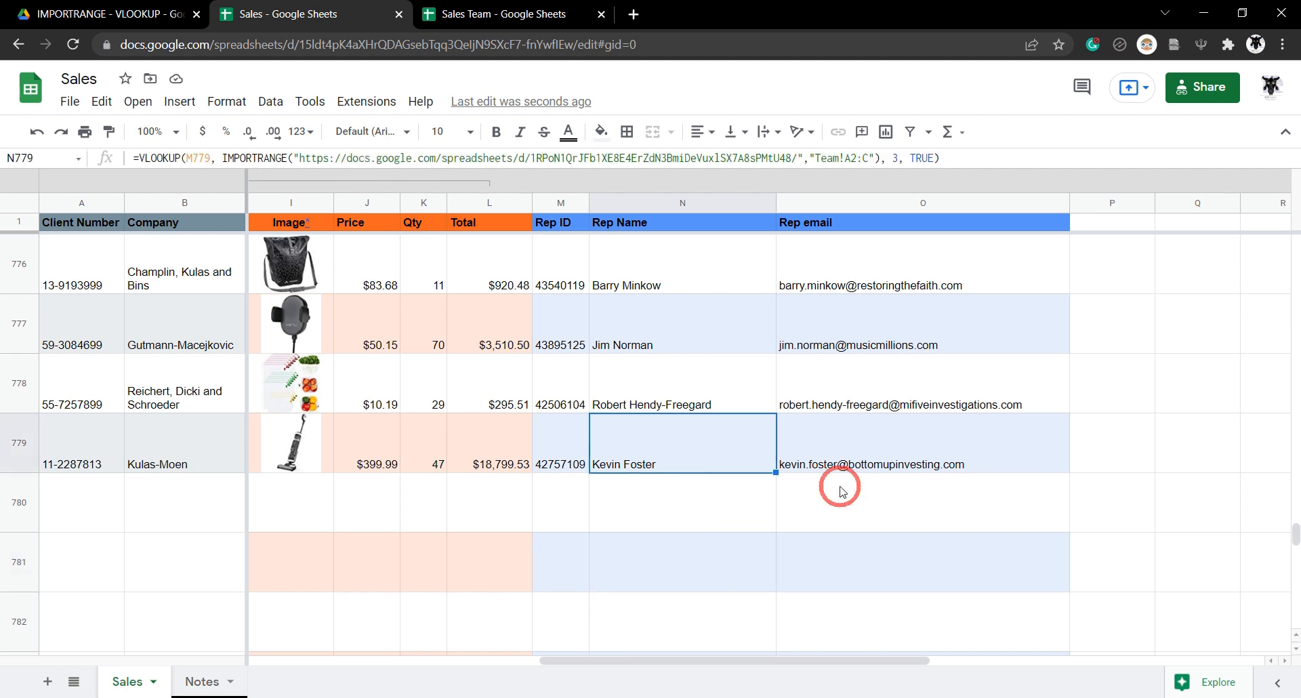
pyautogui.keyDown('shift'); pyautogui.click(1010, 461); pyautogui.keyUp('shift')
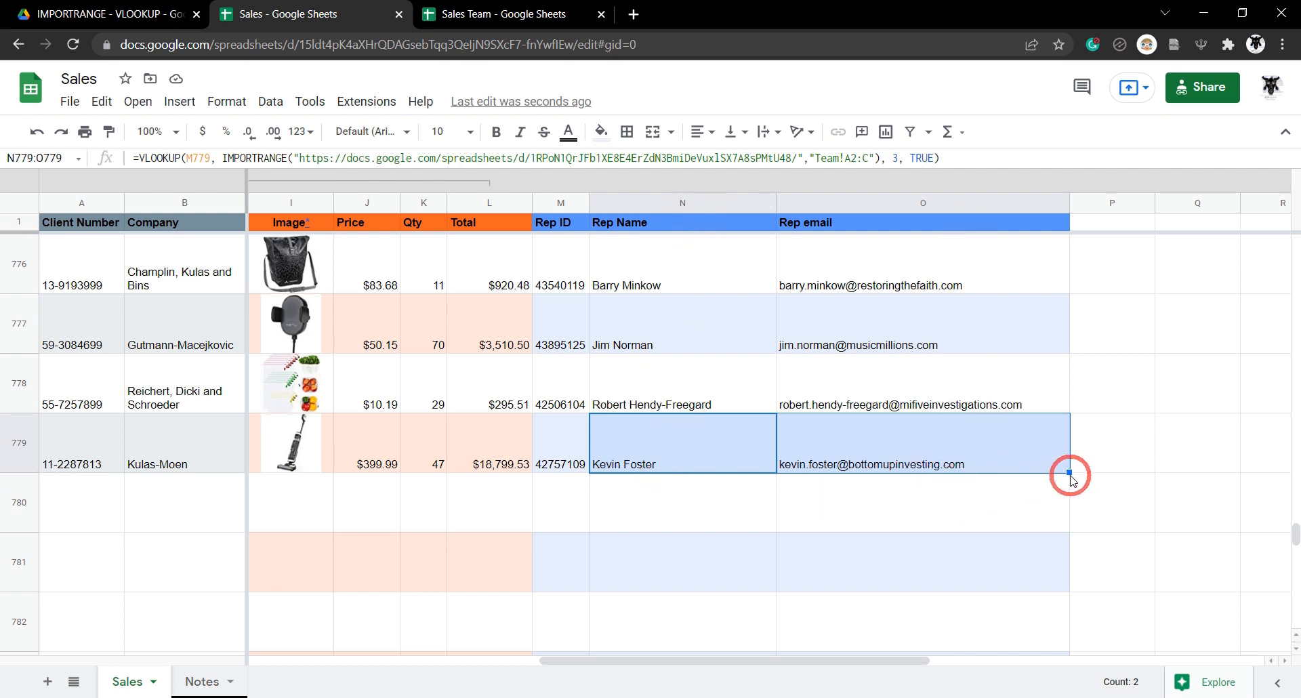
pyautogui.moveTo(1069, 471); pyautogui.dragTo(1037, 582)
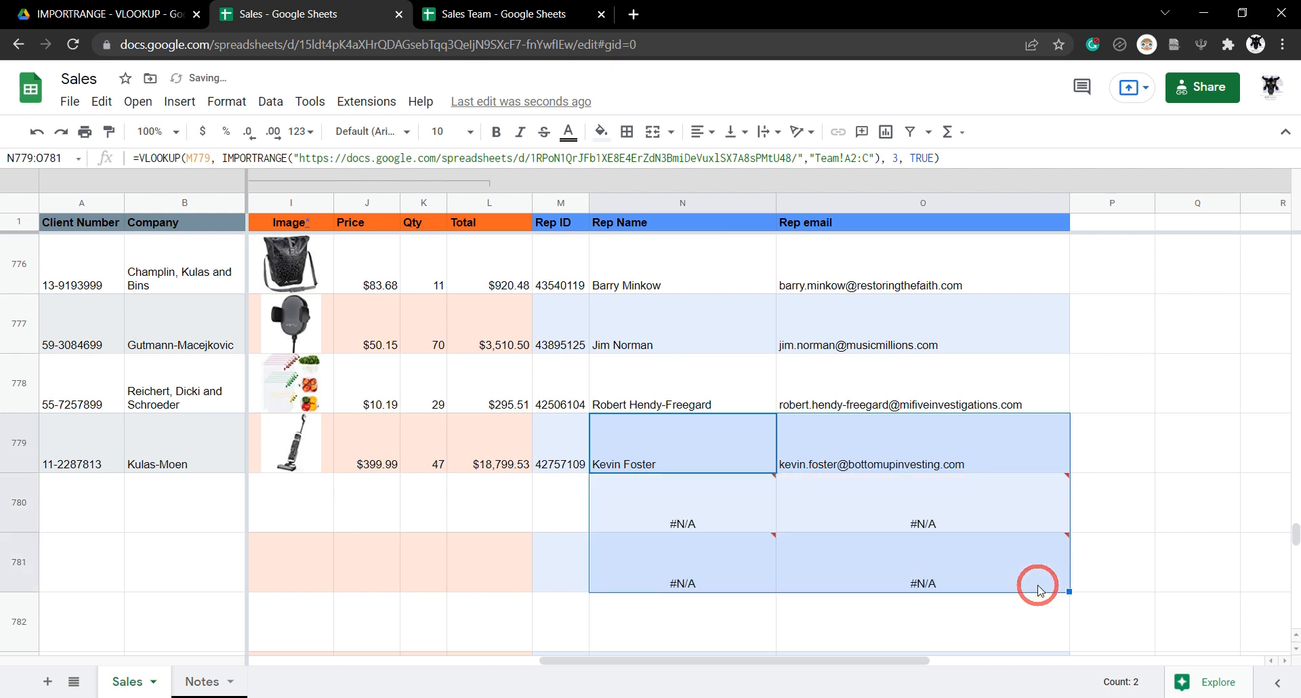
pyautogui.scroll(-1, 1040, 569)
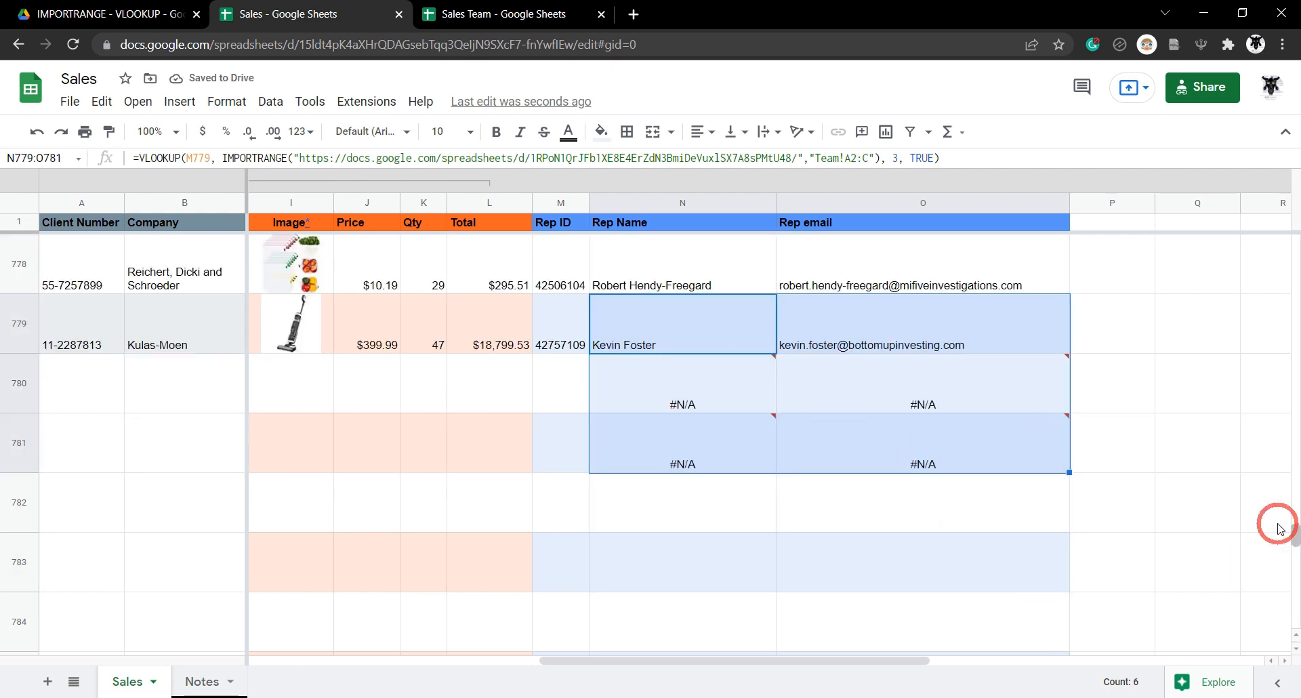
pyautogui.click(702, 378)
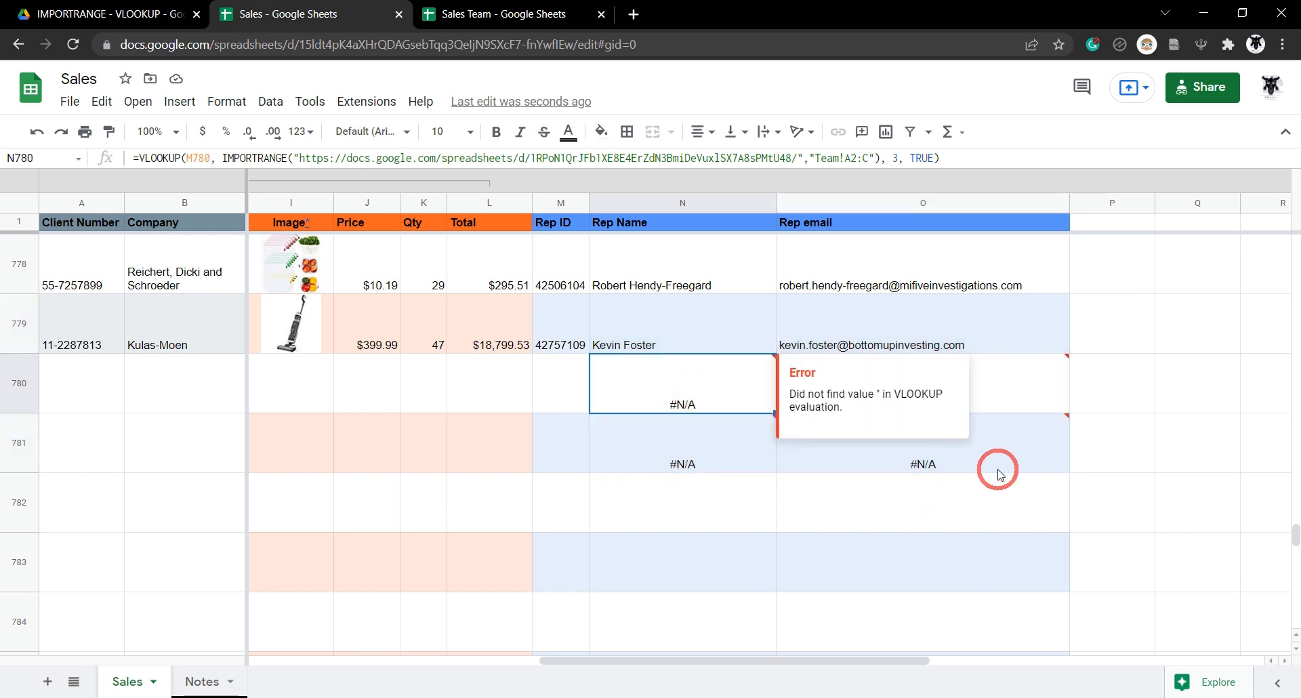
pyautogui.keyDown('shift'); pyautogui.click(1019, 460); pyautogui.keyUp('shift')
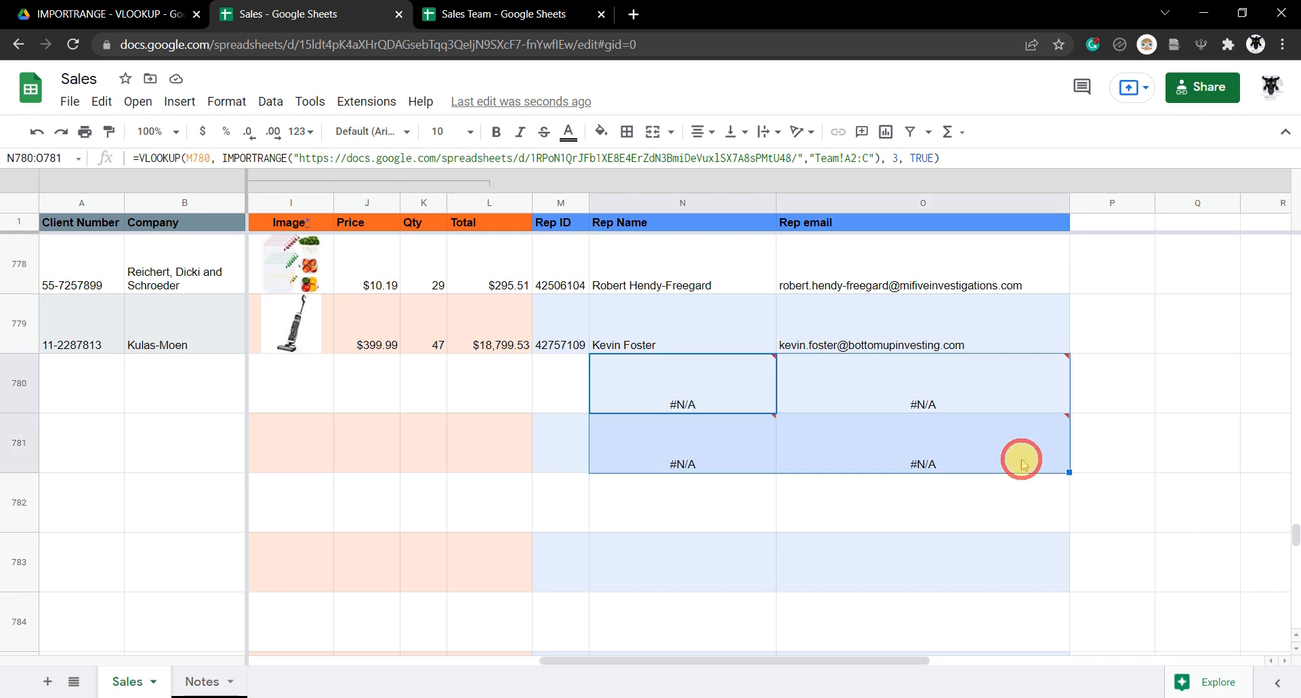
pyautogui.press('Delete')
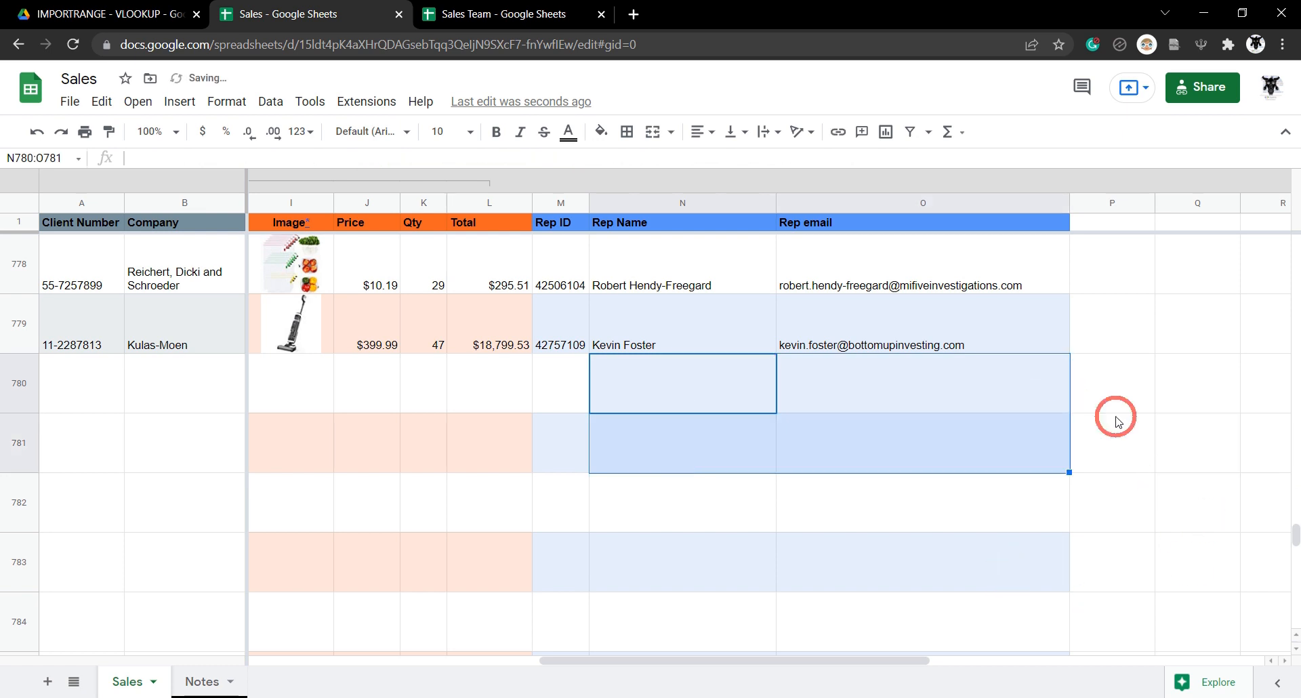
pyautogui.moveTo(1296, 534); pyautogui.dragTo(1282, 207)
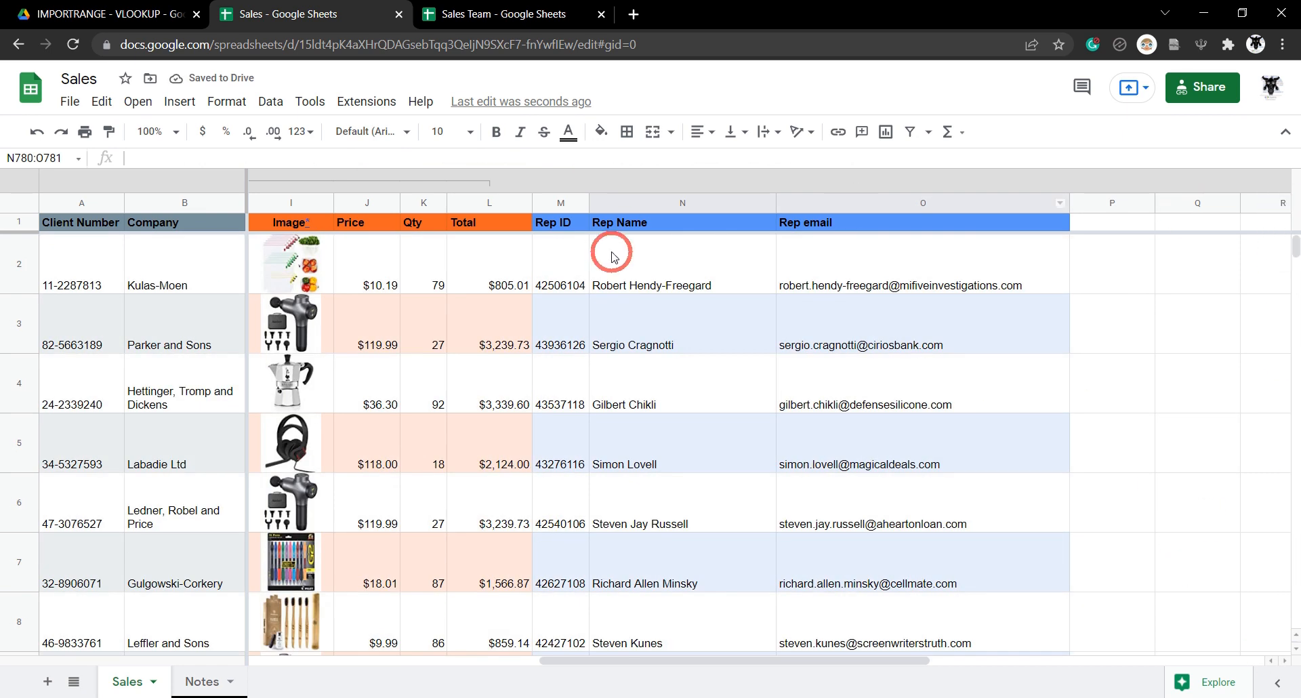
# Wrap N2's Rep Name VLOOKUP in IFNA( ) and commit it.
pyautogui.click(674, 265)
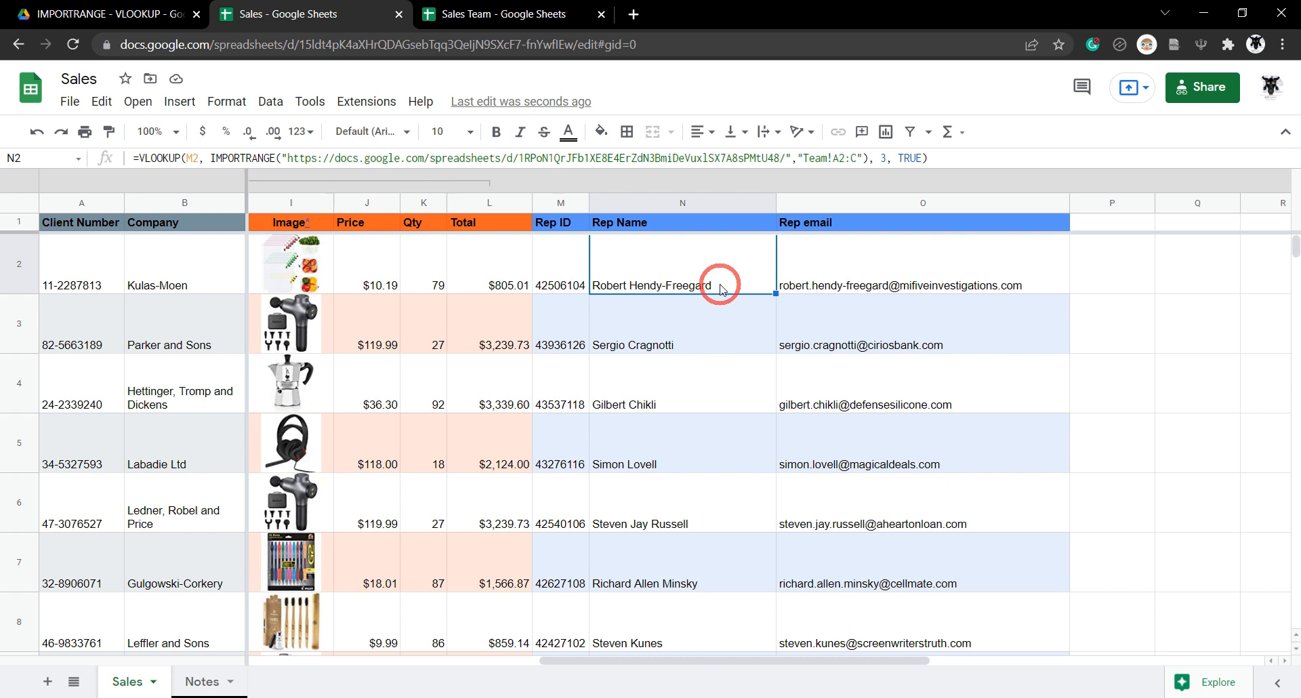
pyautogui.click(139, 158)
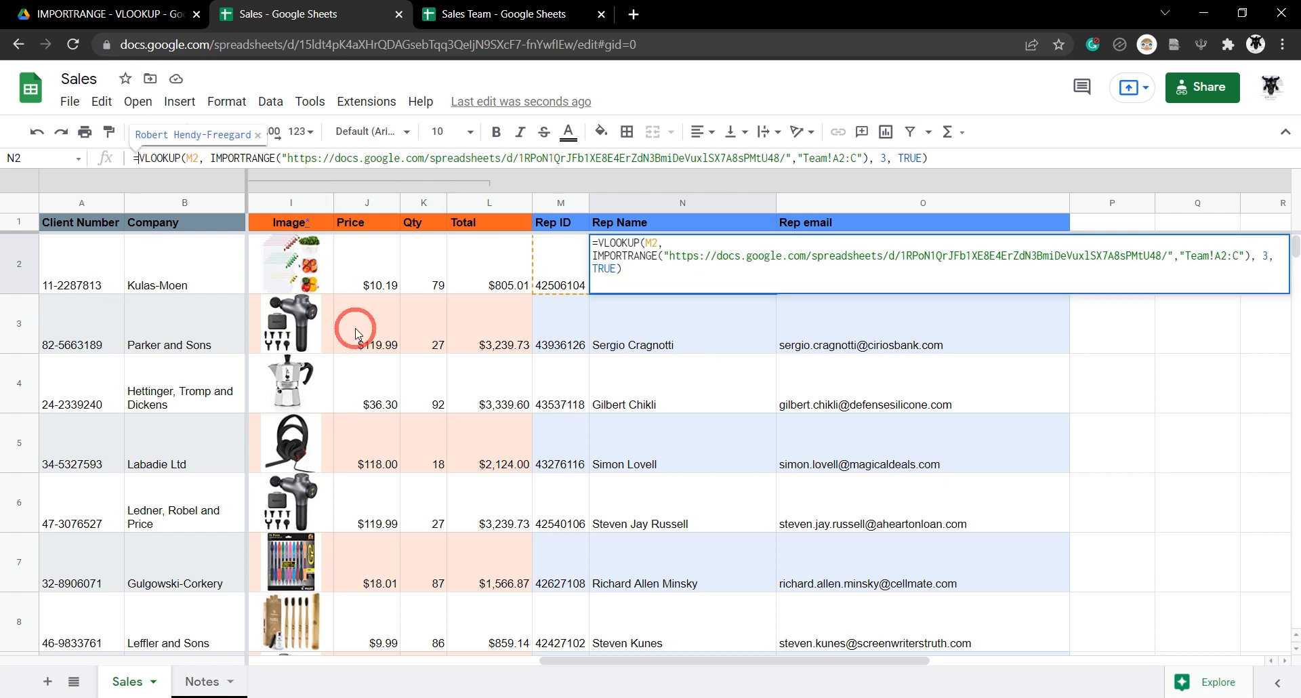
pyautogui.write('IFNA(')
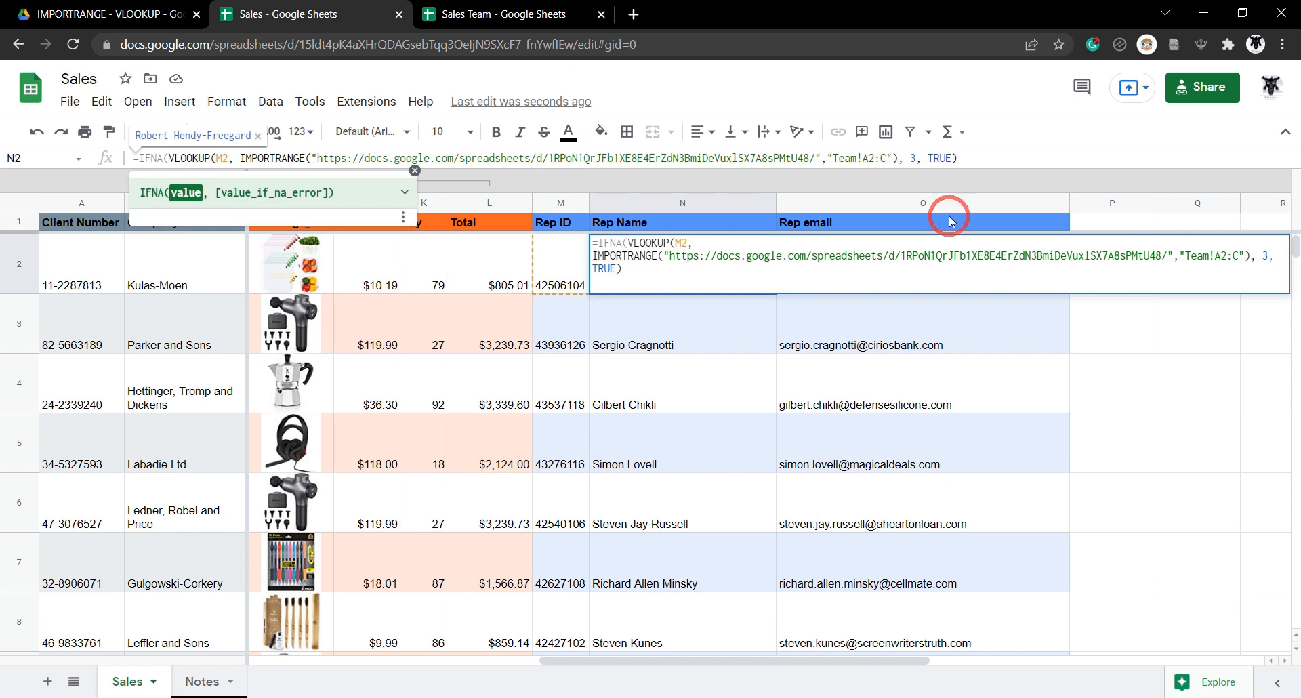
pyautogui.click(979, 160)
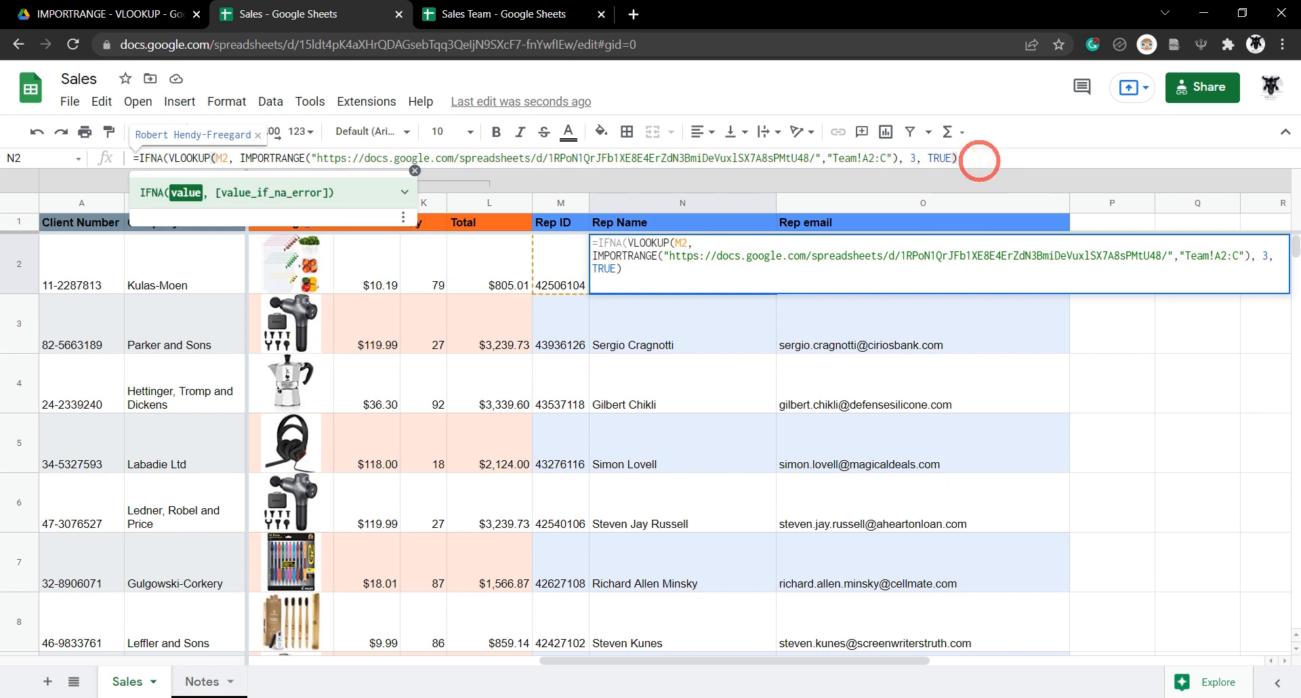
pyautogui.write(')')
pyautogui.press('Return')
pyautogui.click(685, 273)
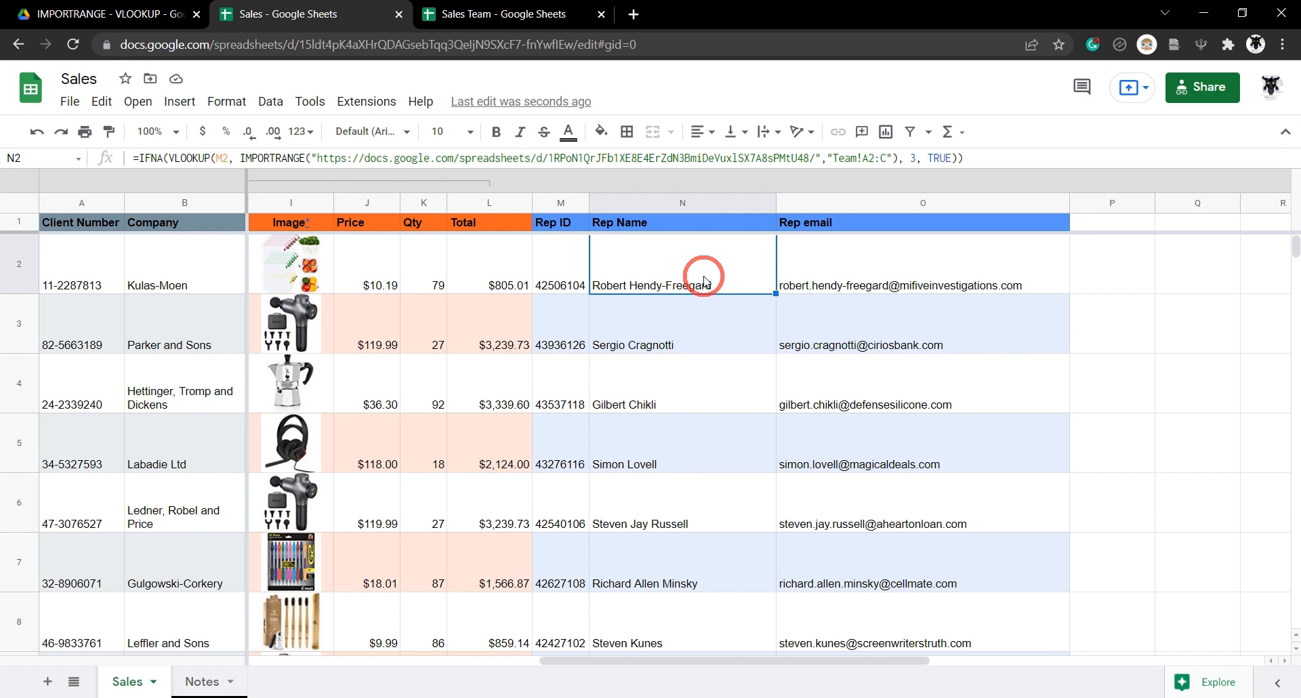
pyautogui.press('Right')
pyautogui.press('Return')
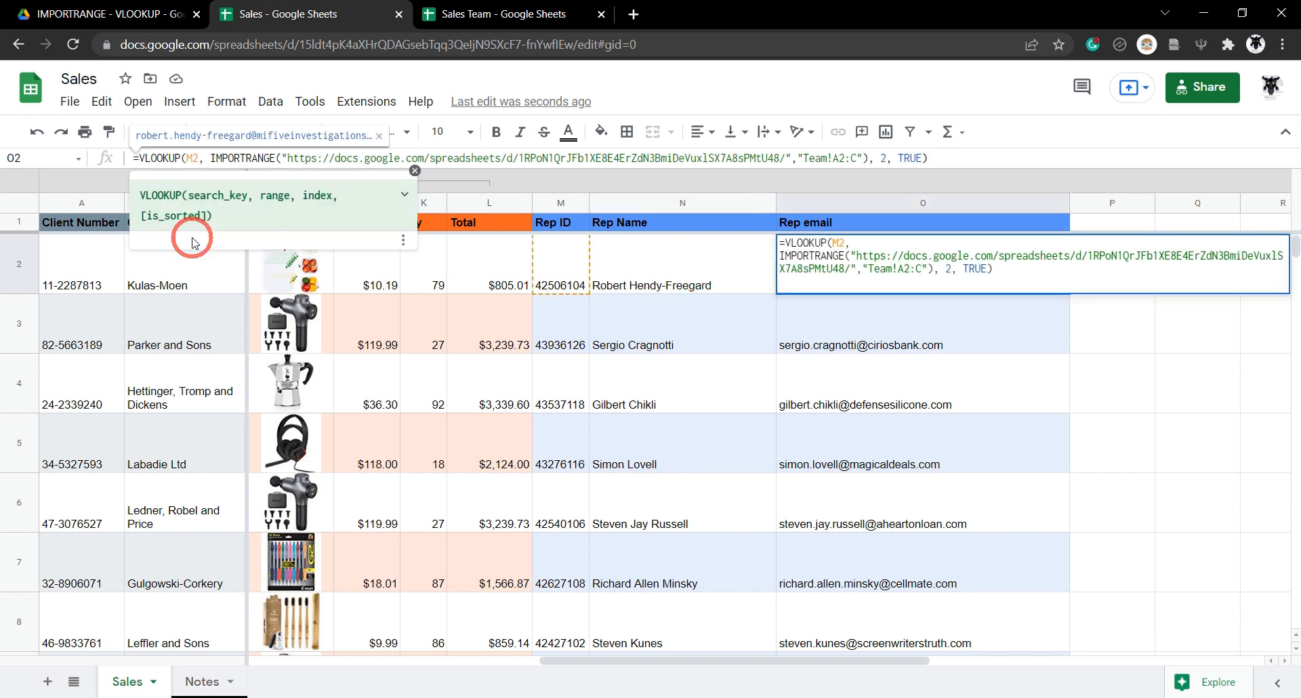
# Rewrite O2 as IF(M2 = "","",VLOOKUP(...)) so empty Rep IDs give blank.
pyautogui.write('IF(')
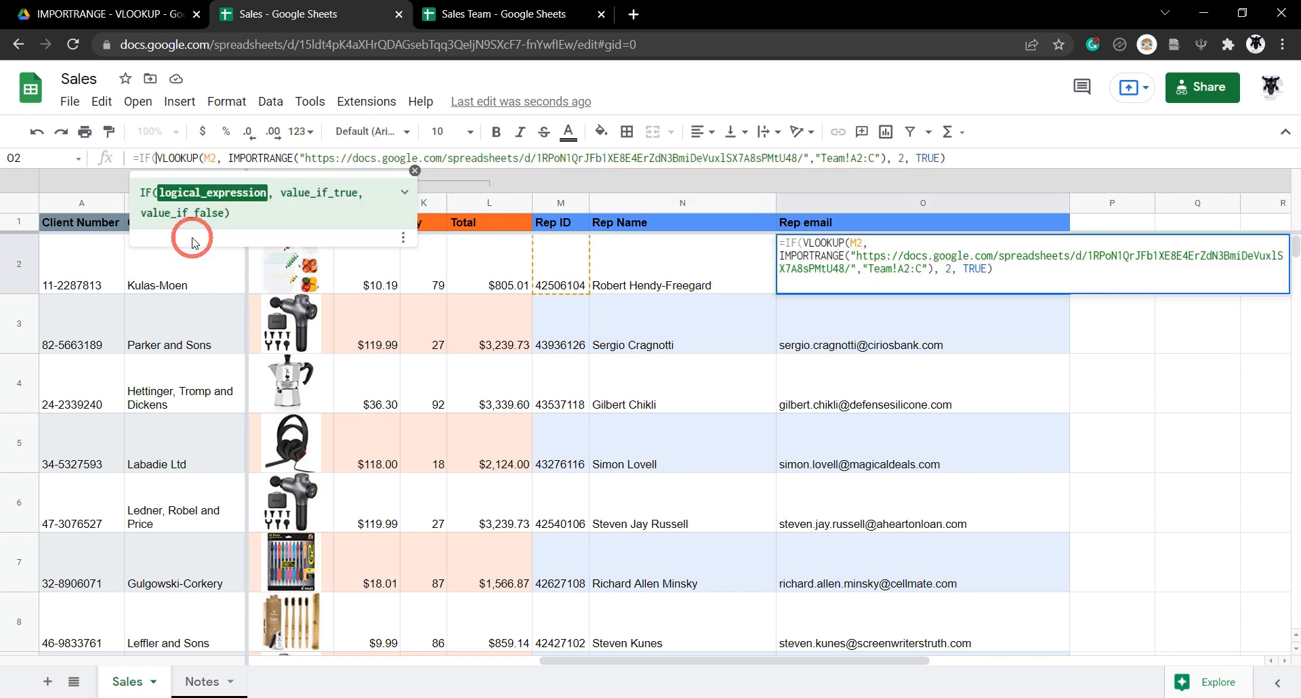
pyautogui.click(193, 243)
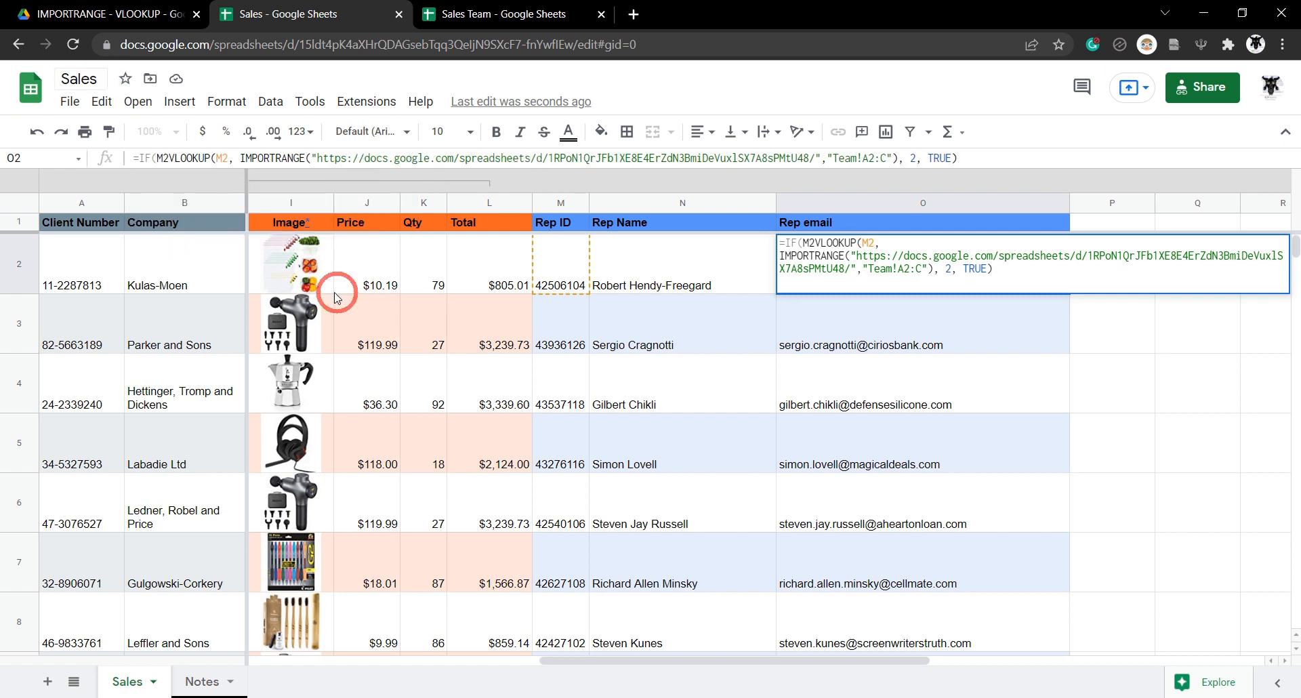
pyautogui.click(561, 259)
pyautogui.write('= ')
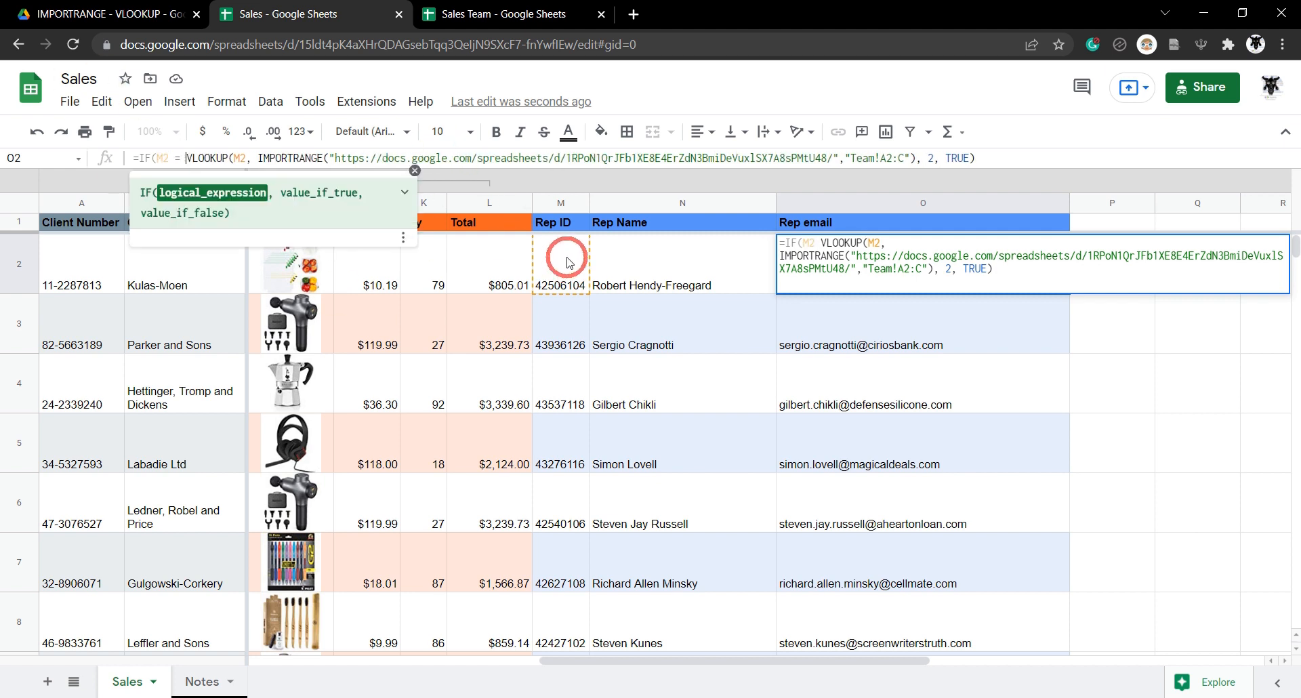
pyautogui.write('""')
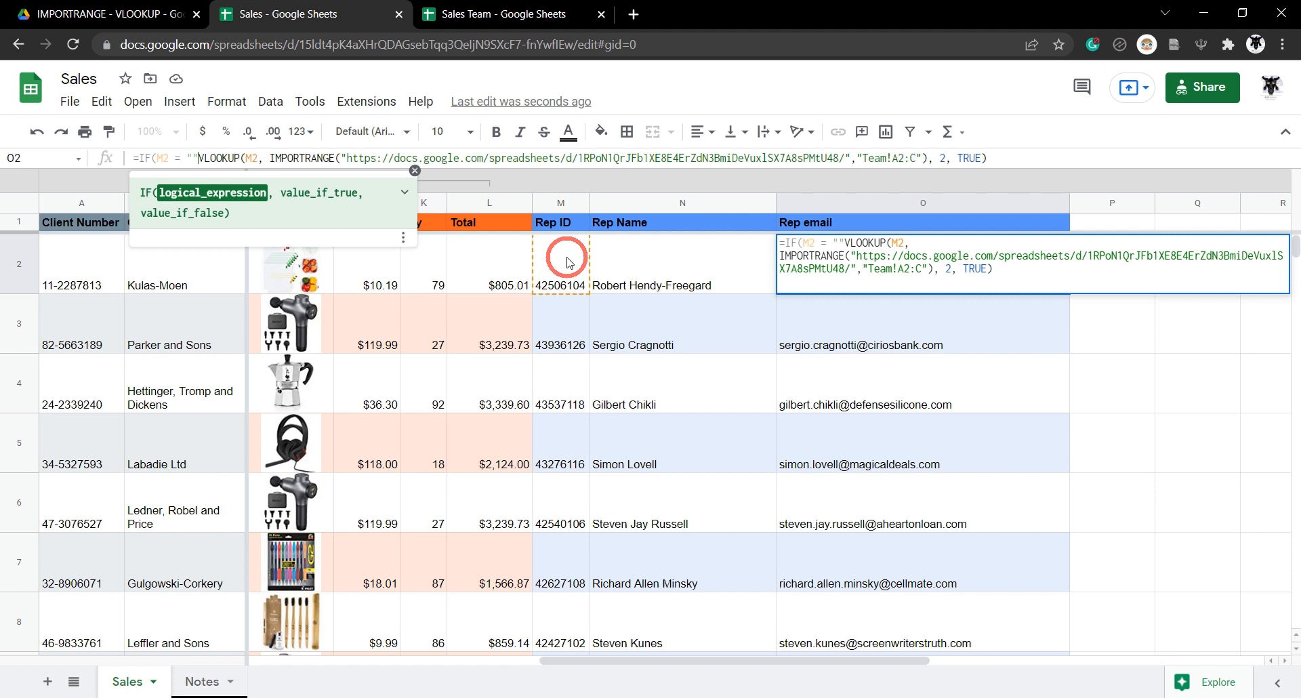
pyautogui.write(',')
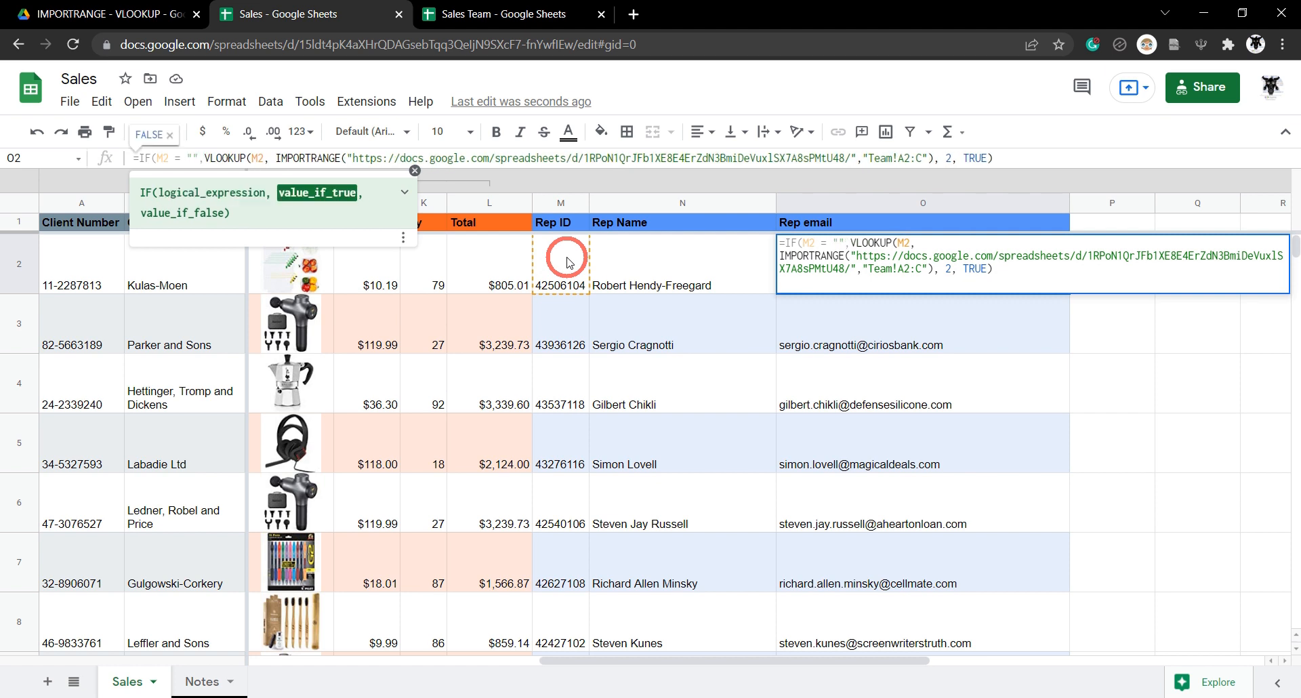
pyautogui.write('""')
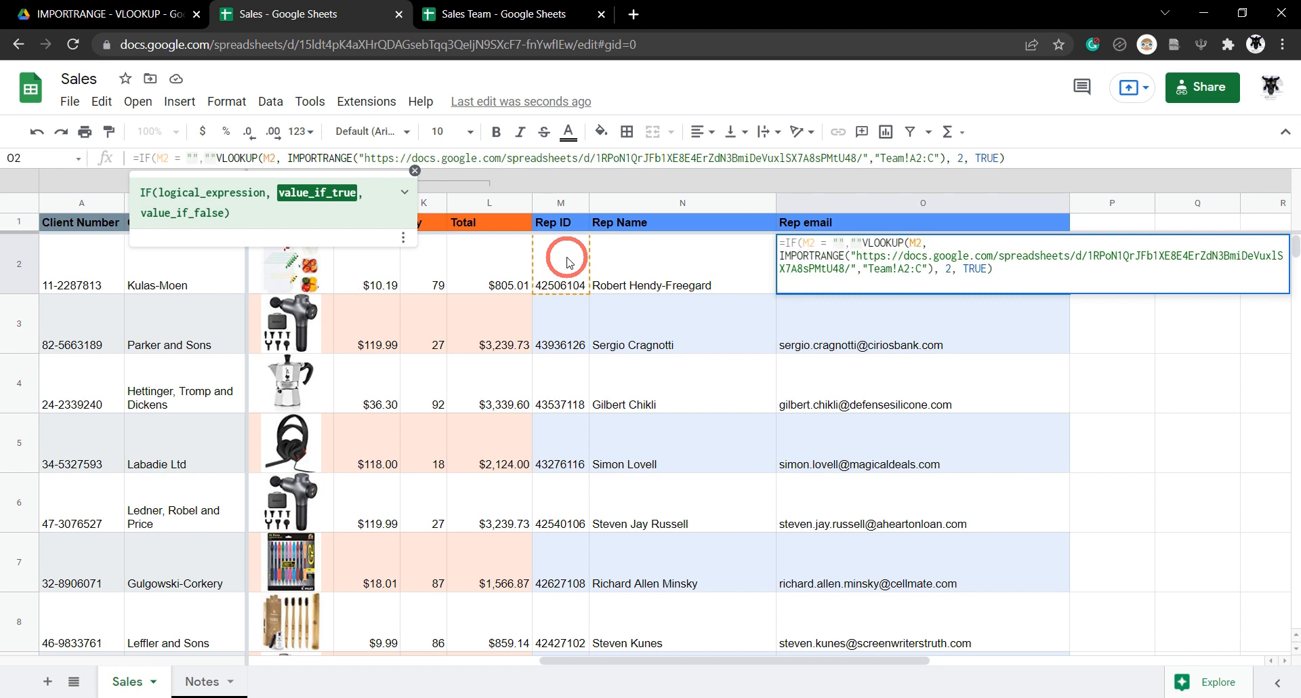
pyautogui.write(',')
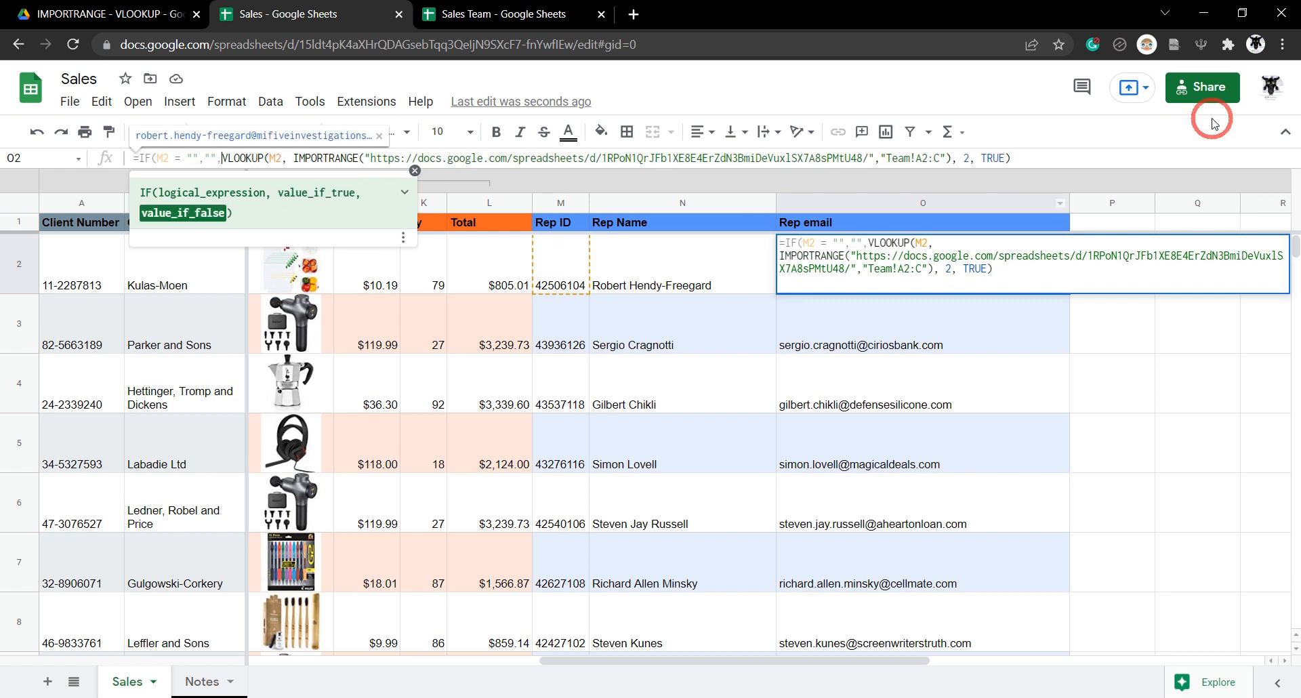
pyautogui.click(1057, 157)
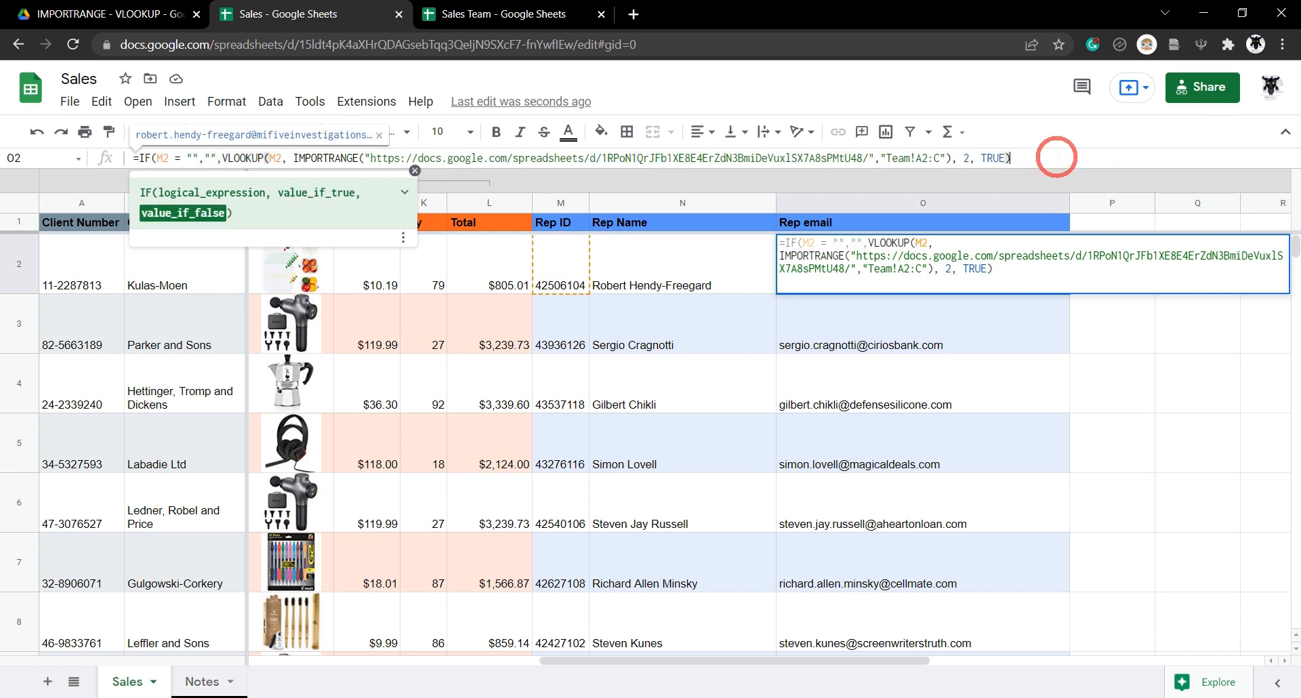
pyautogui.write(')')
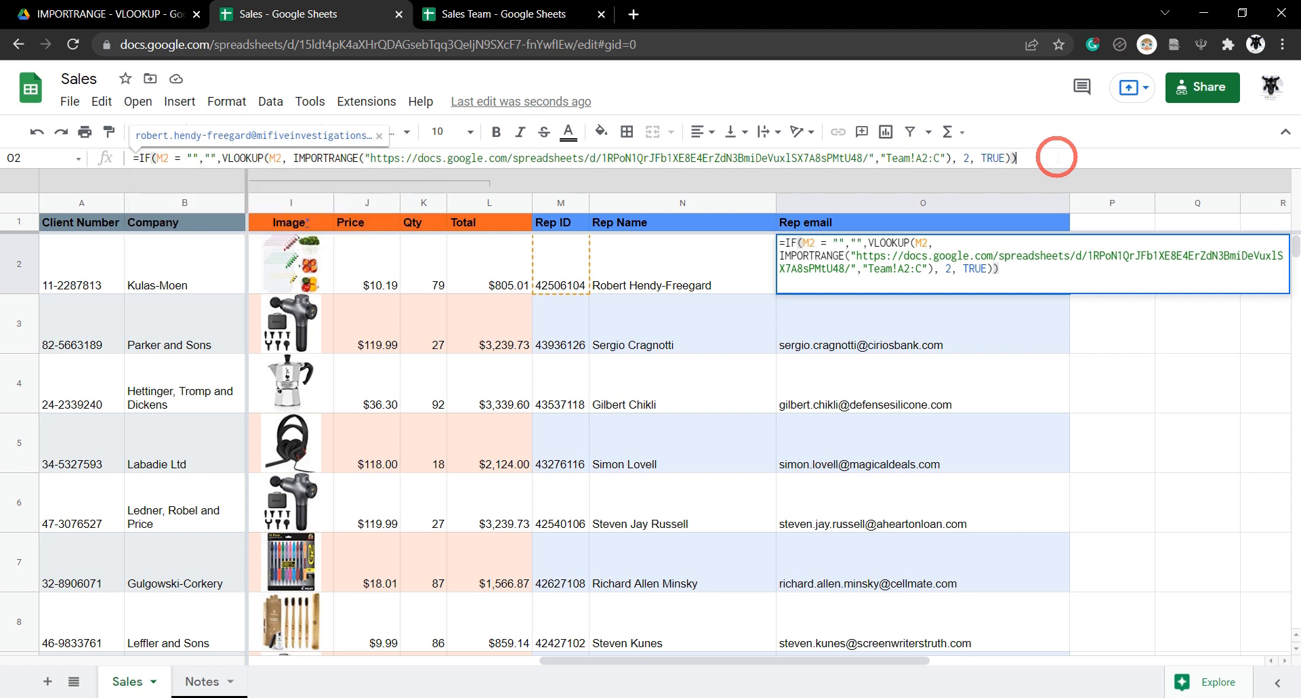
pyautogui.press('Tab')
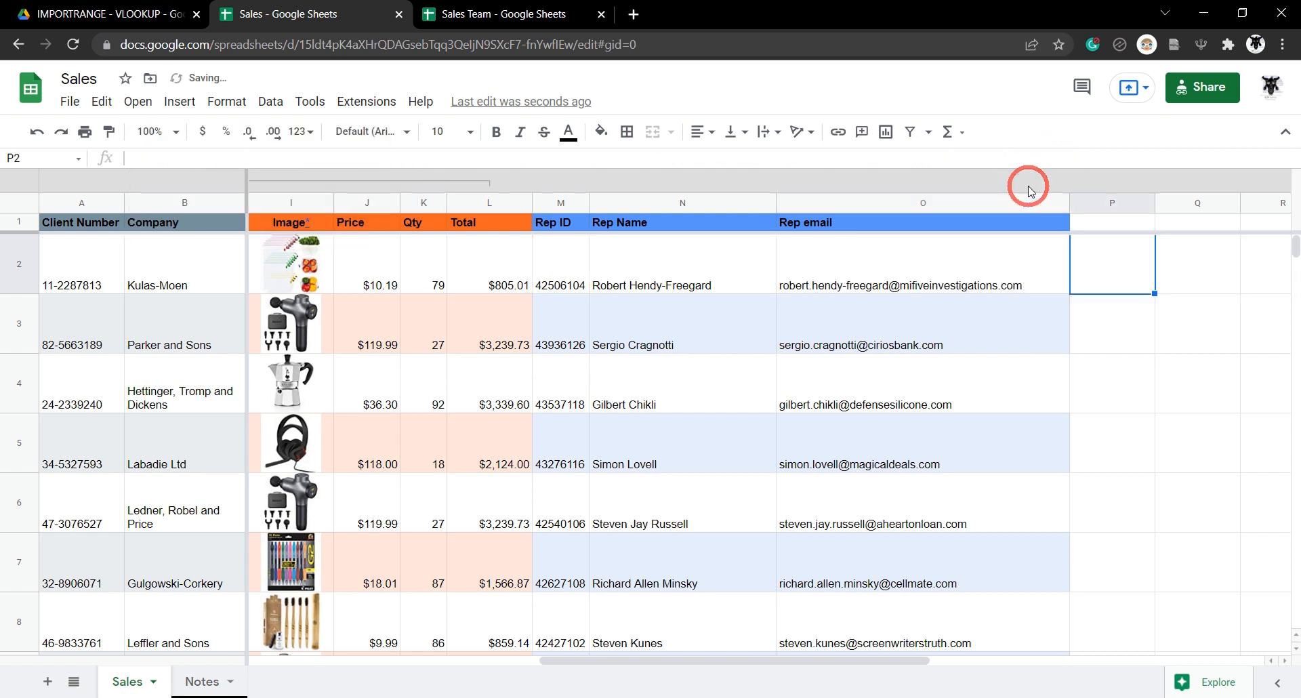
# Clear the old Rep Name and Rep email results from row 3 downward.
pyautogui.click(637, 329)
pyautogui.moveTo(907, 318); pyautogui.dragTo(958, 372)
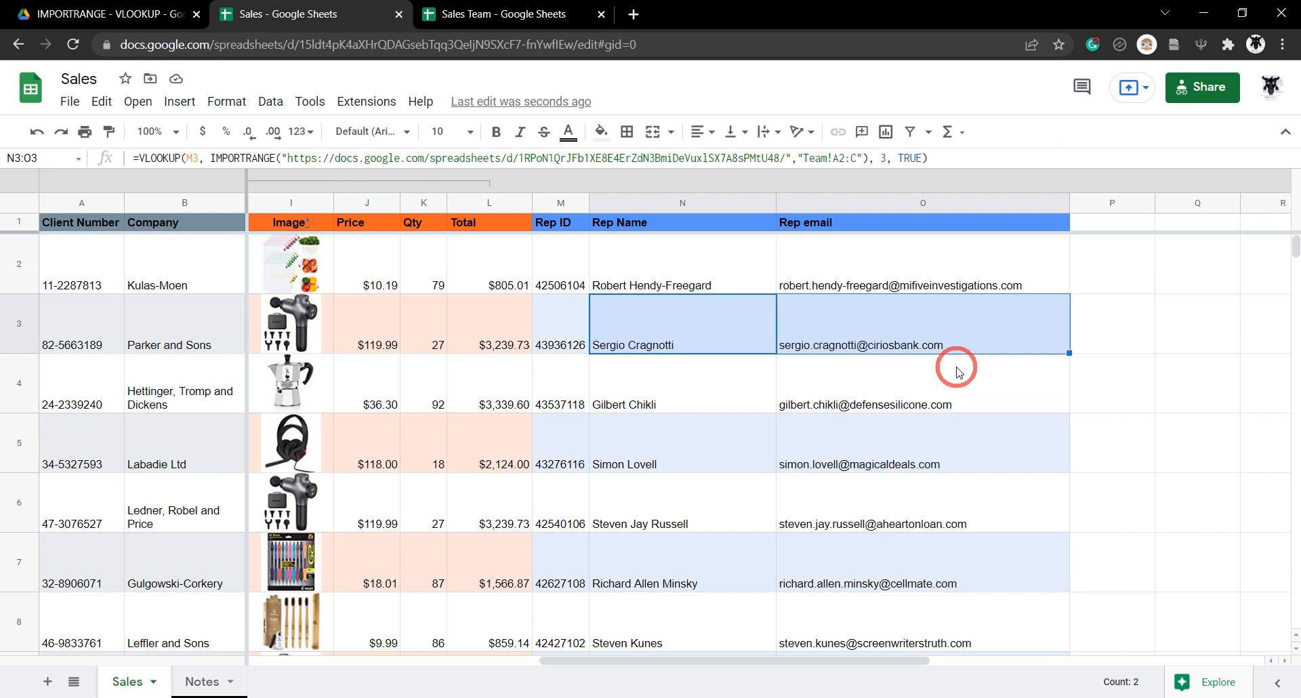
pyautogui.hotkey('ctrl', 'shift', 'Down')
pyautogui.press('Delete')
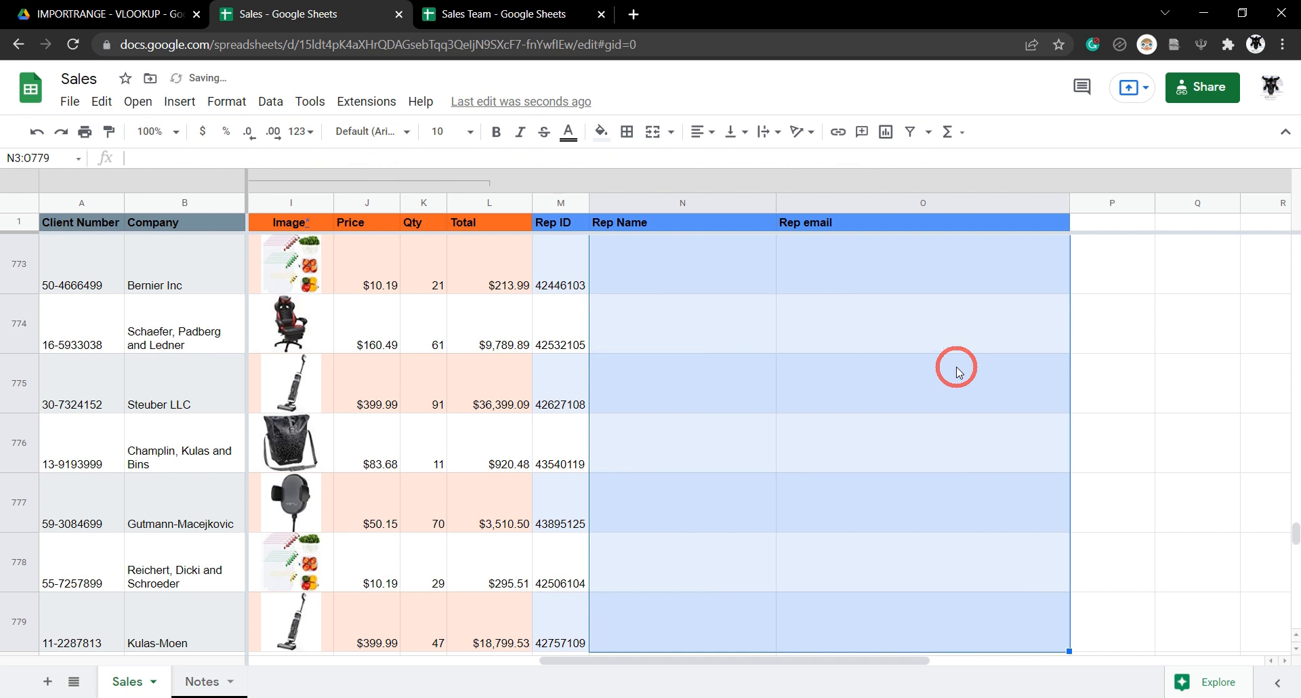
pyautogui.hotkey('ctrl', 'Up')
# Fill the new N2:O2 formulas down to row 779 and check the last row.
pyautogui.moveTo(694, 265); pyautogui.dragTo(1001, 276)
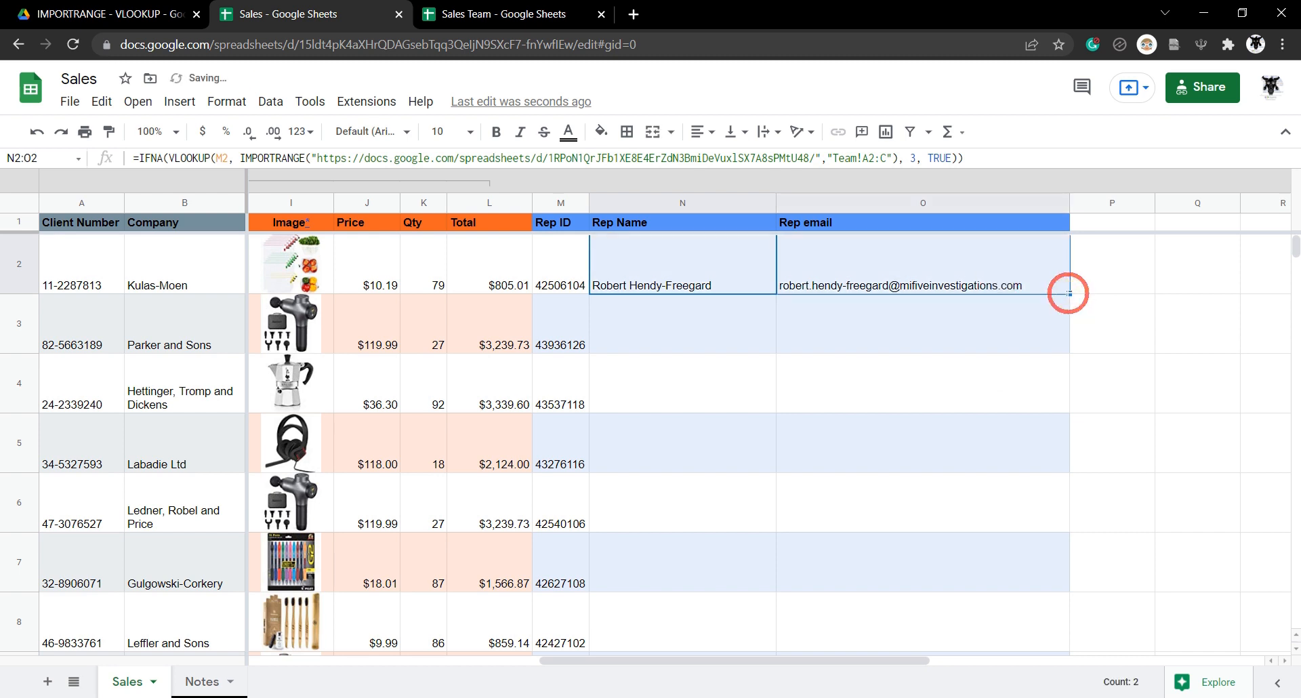
pyautogui.doubleClick(1070, 294)
pyautogui.click(911, 329)
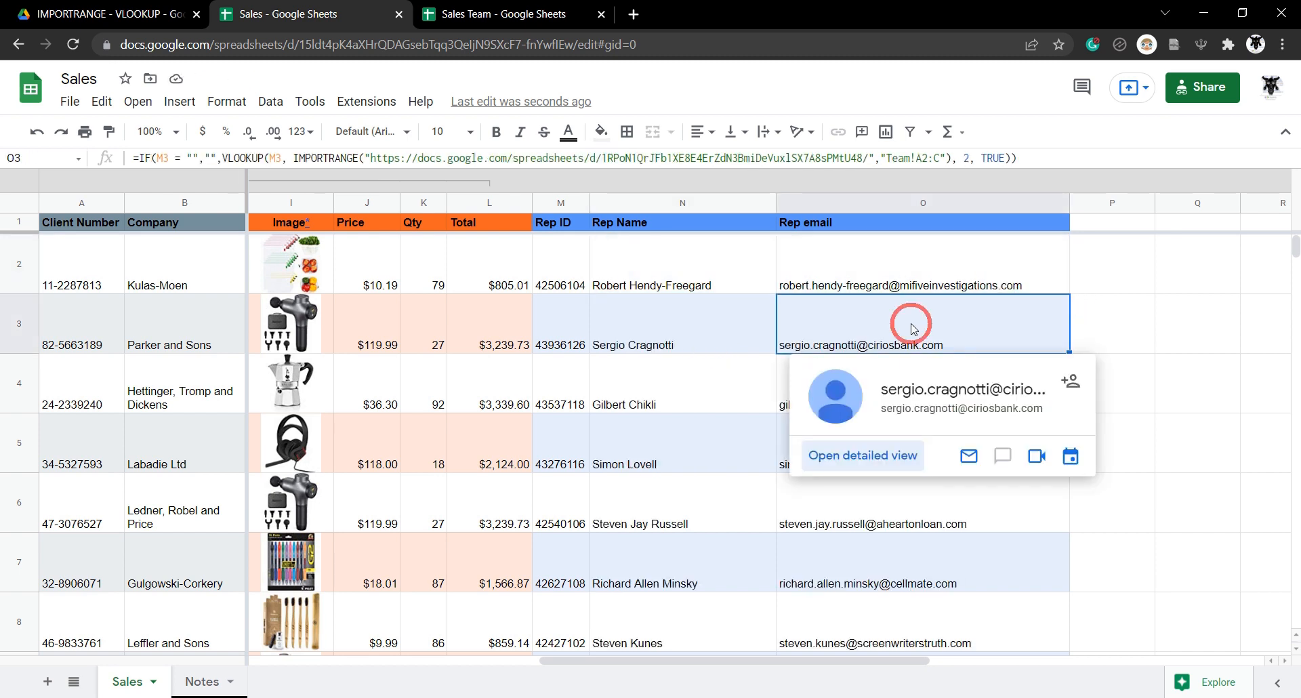
pyautogui.hotkey('ctrl', 'shift', 'Down')
pyautogui.scroll(-2, 1032, 445)
pyautogui.click(673, 288)
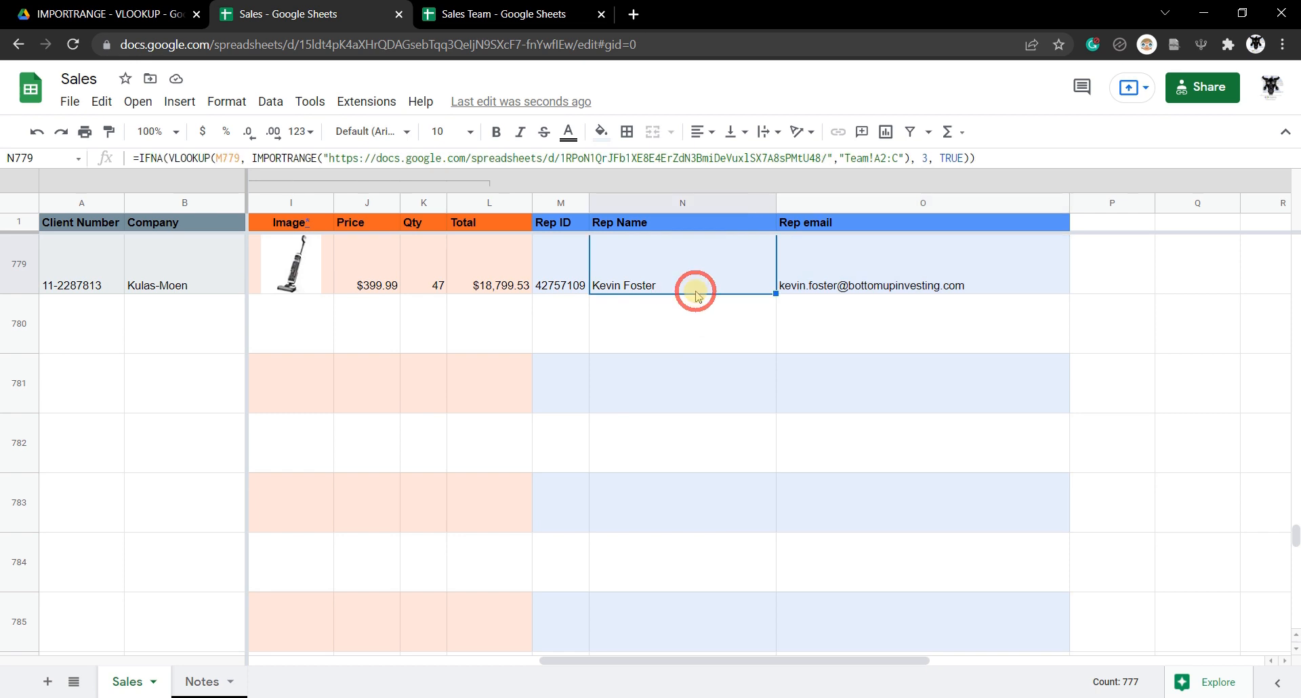
# Extend the N779:O779 lookup formulas down to row 783.
pyautogui.click(935, 284)
pyautogui.click(708, 266)
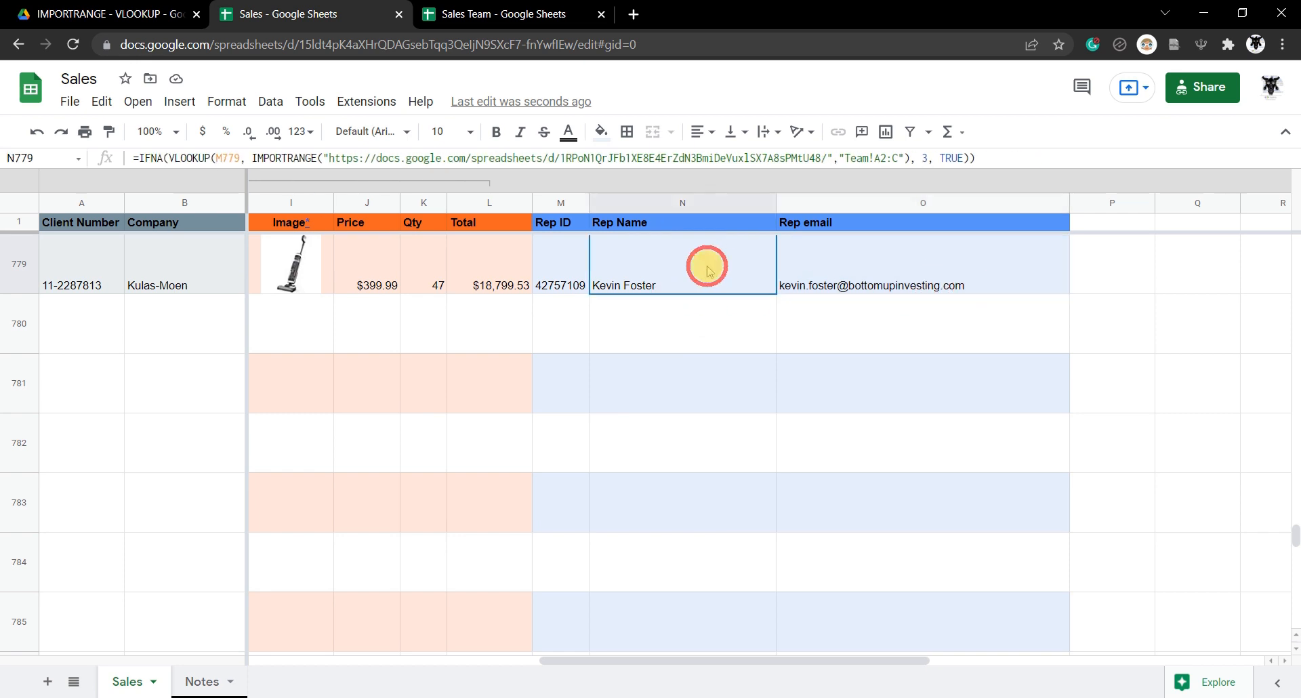
pyautogui.keyDown('shift'); pyautogui.click(921, 283); pyautogui.keyUp('shift')
pyautogui.moveTo(1069, 293); pyautogui.dragTo(1019, 536)
pyautogui.click(673, 330)
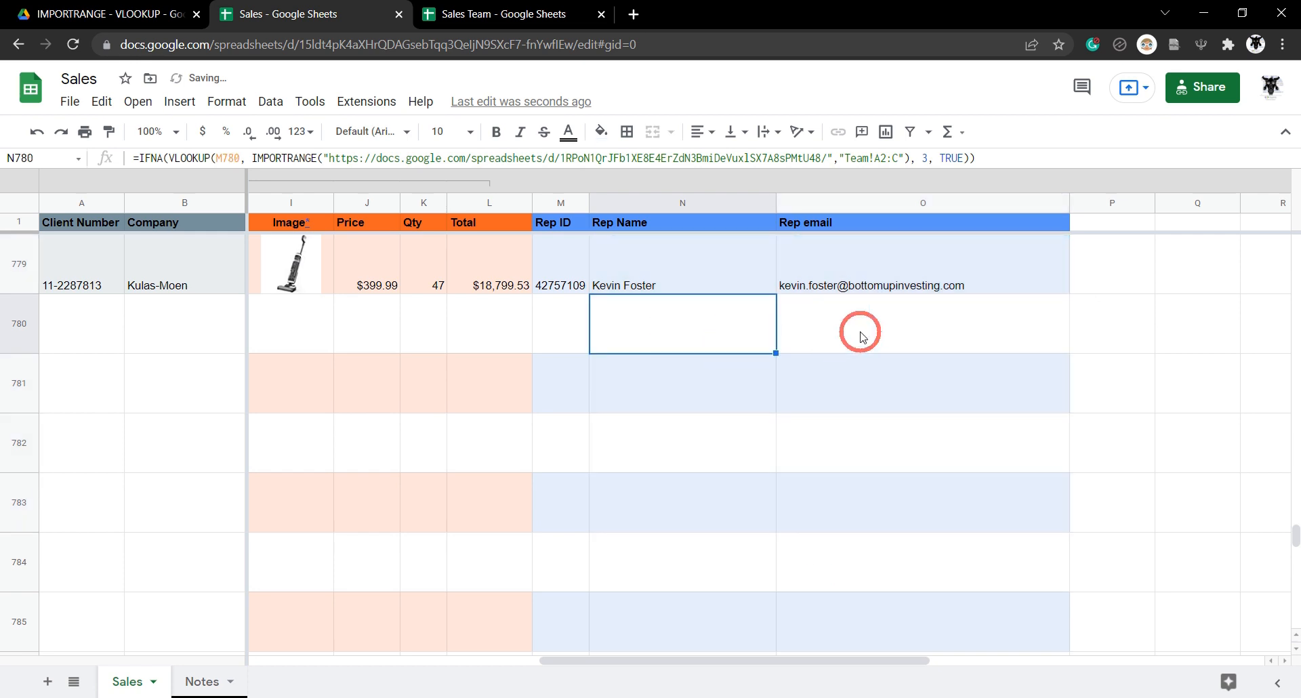
pyautogui.click(859, 329)
# Enter an altered, unknown Rep ID in M781 and inspect the resulting #N/A.
pyautogui.click(567, 290)
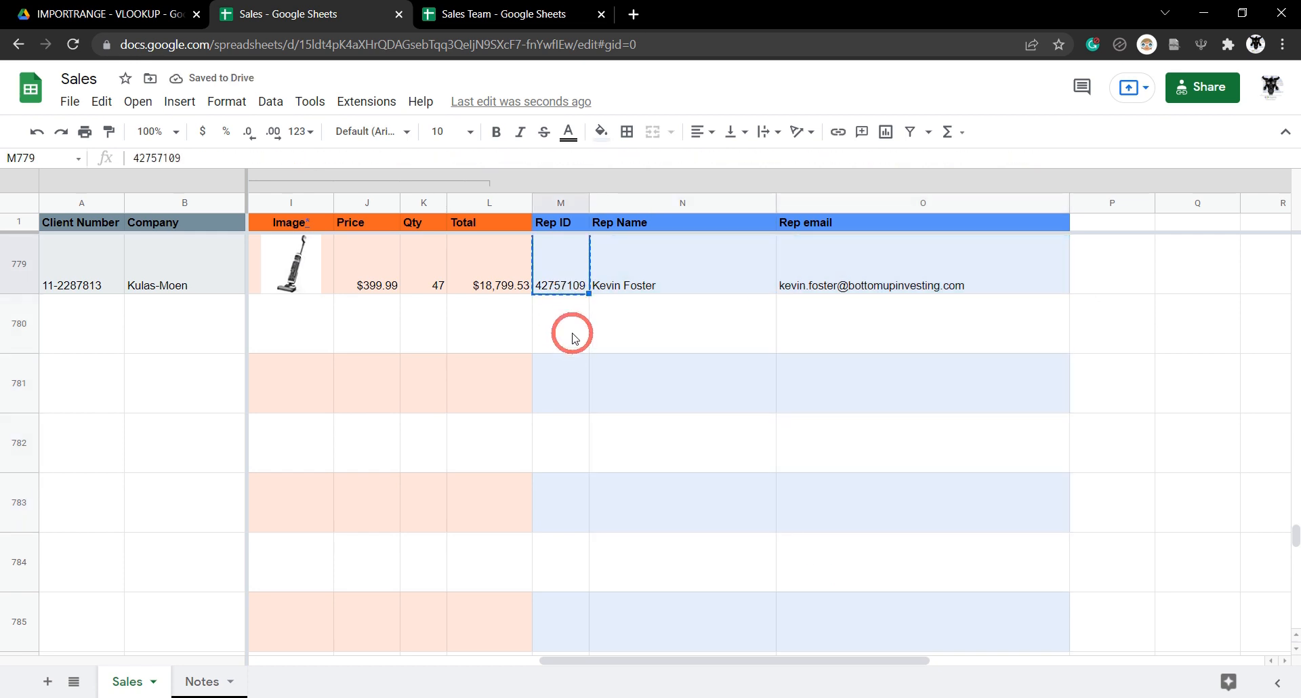
pyautogui.hotkey('ctrl', 'c')
pyautogui.click(572, 342)
pyautogui.click(569, 378)
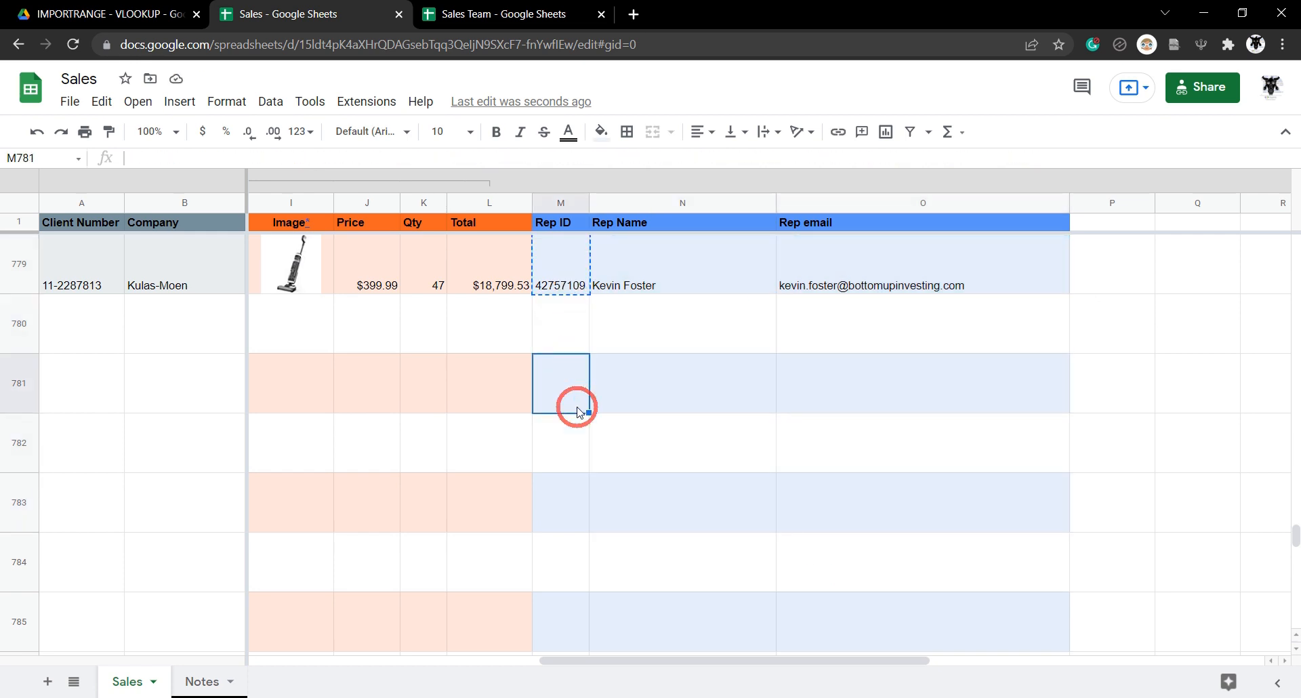
pyautogui.hotkey('ctrl', 'v')
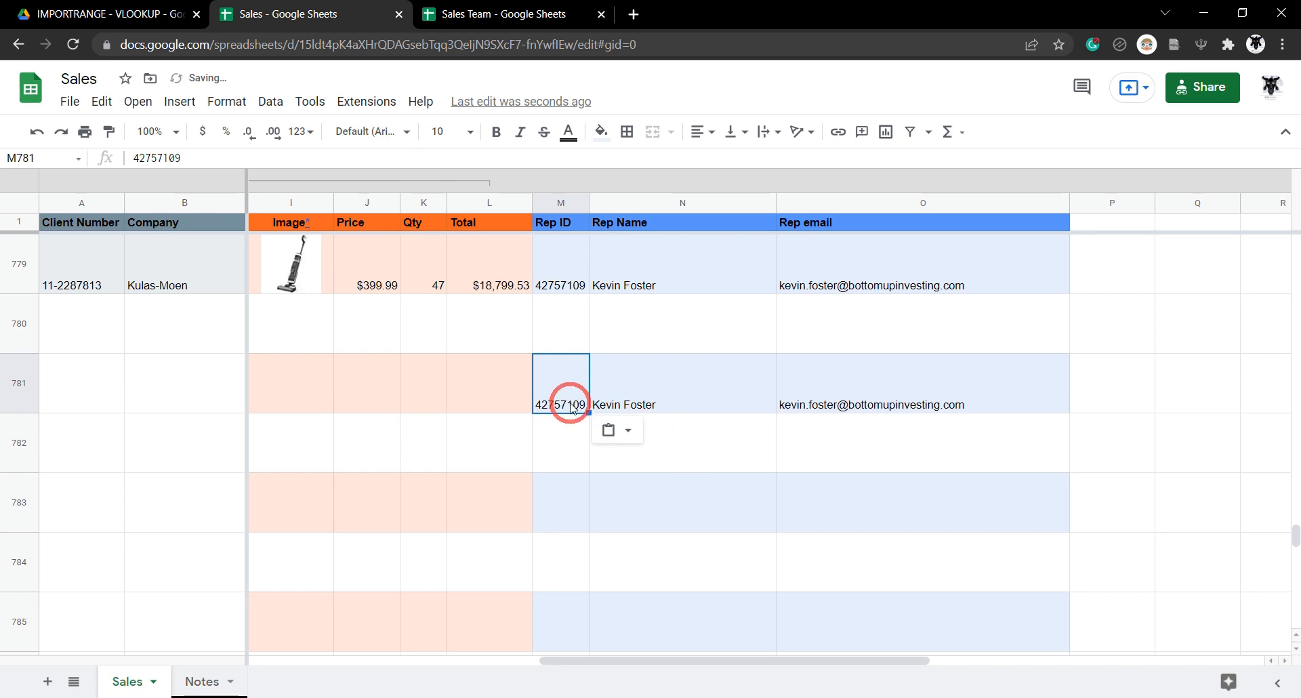
pyautogui.moveTo(145, 157); pyautogui.dragTo(511, 285)
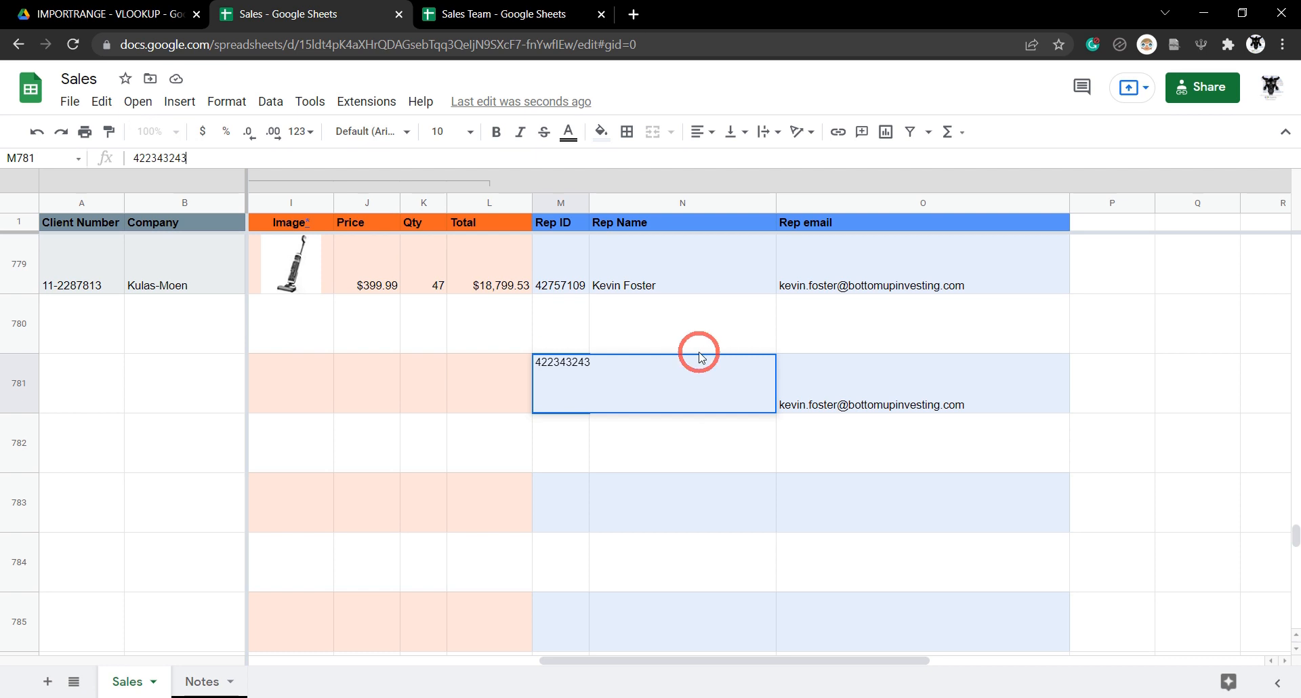
pyautogui.press('Return')
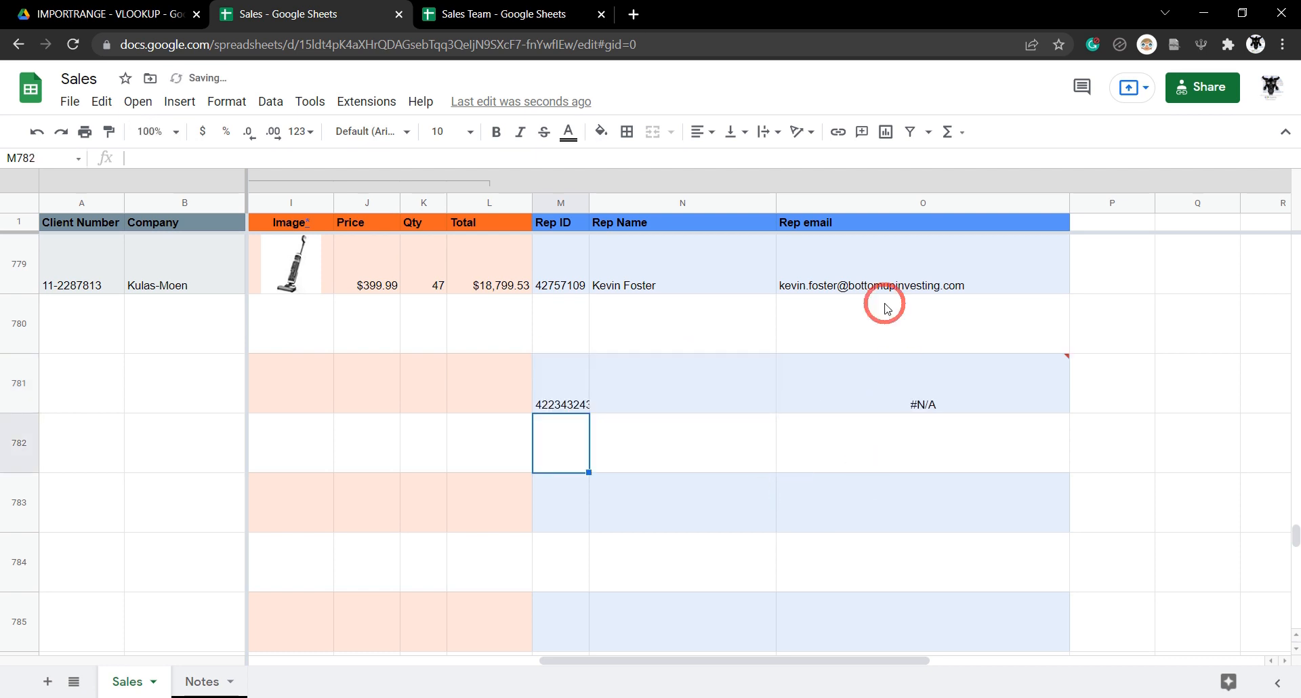
pyautogui.click(691, 382)
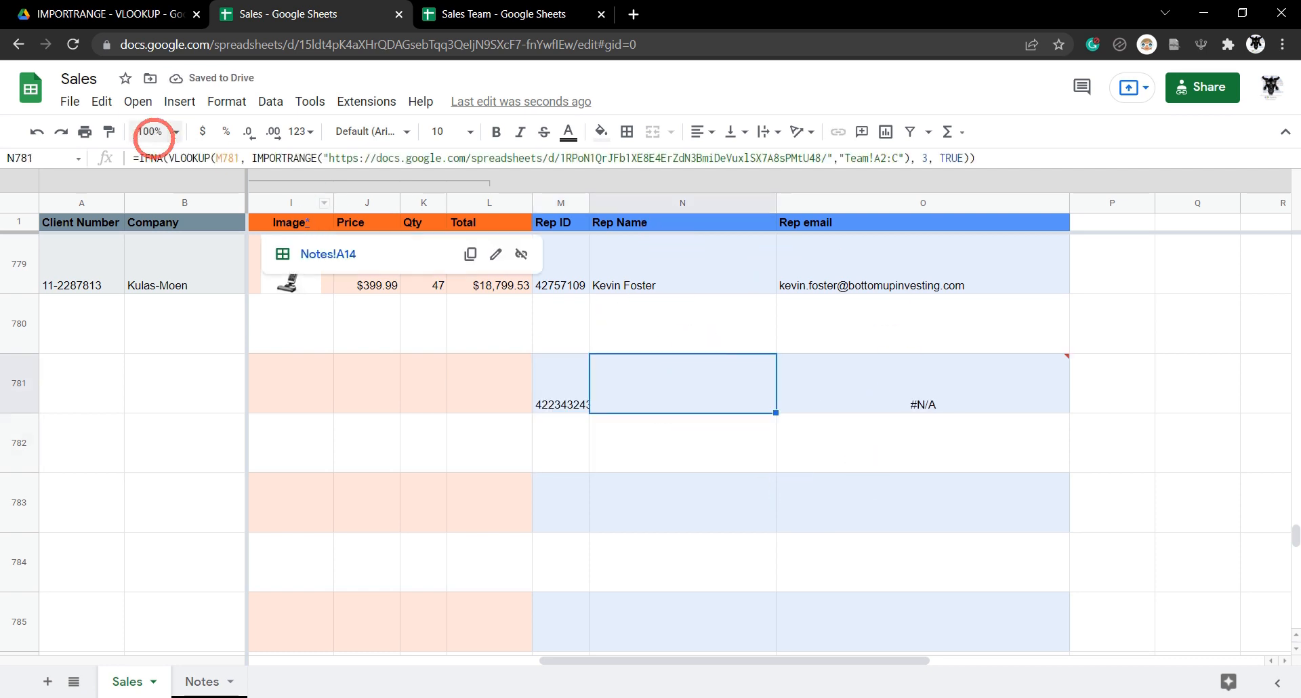
pyautogui.click(918, 383)
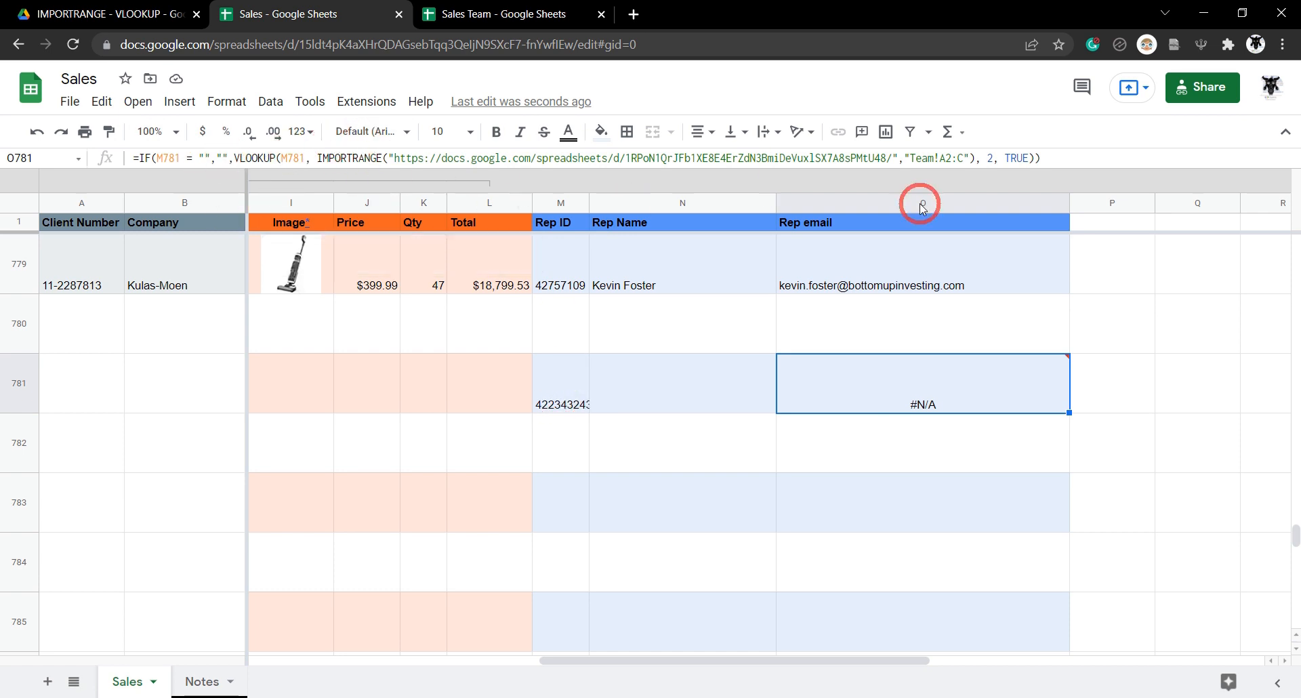
# Clear the test entries in M781:O781.
pyautogui.click(567, 405)
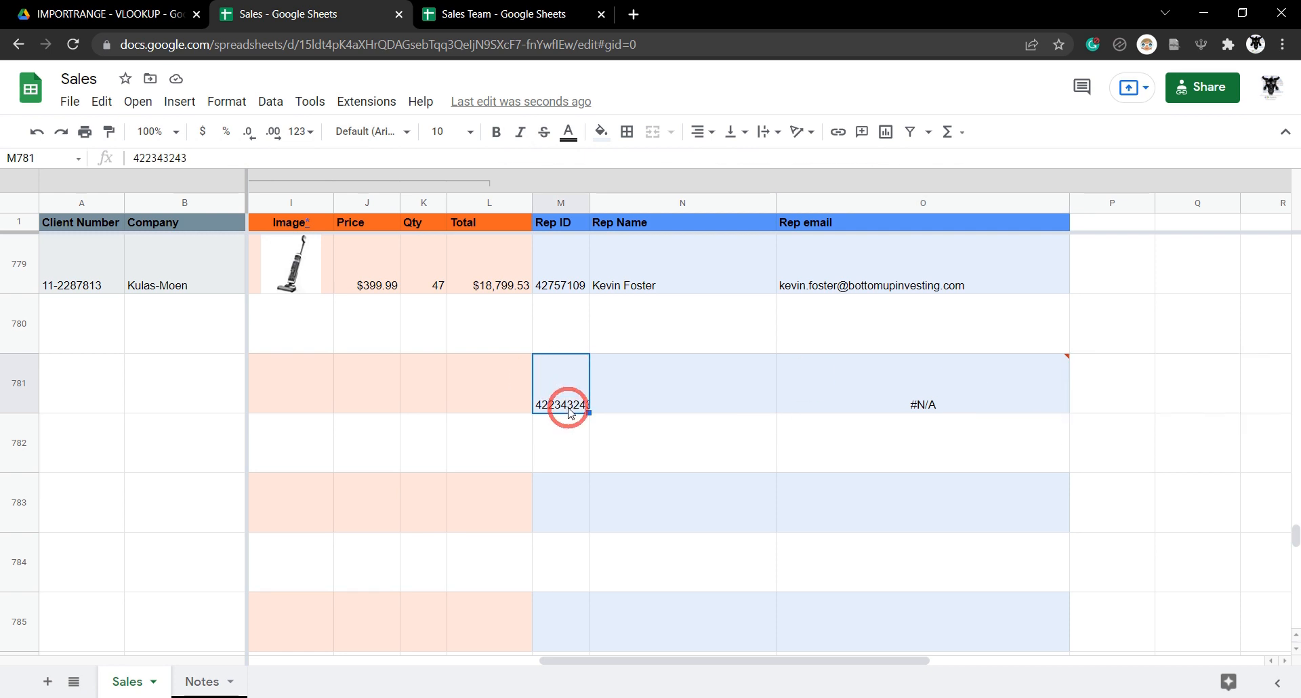
pyautogui.keyDown('shift'); pyautogui.click(970, 407); pyautogui.keyUp('shift')
pyautogui.press('Delete')
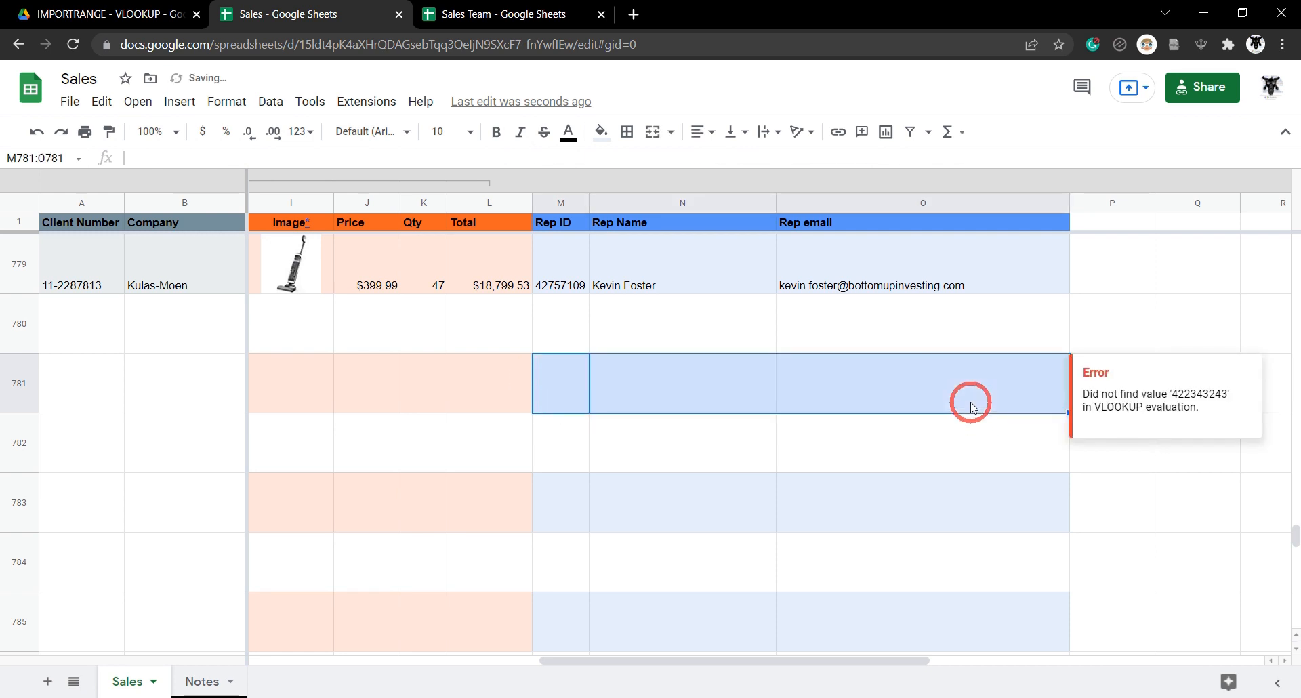
pyautogui.click(565, 318)
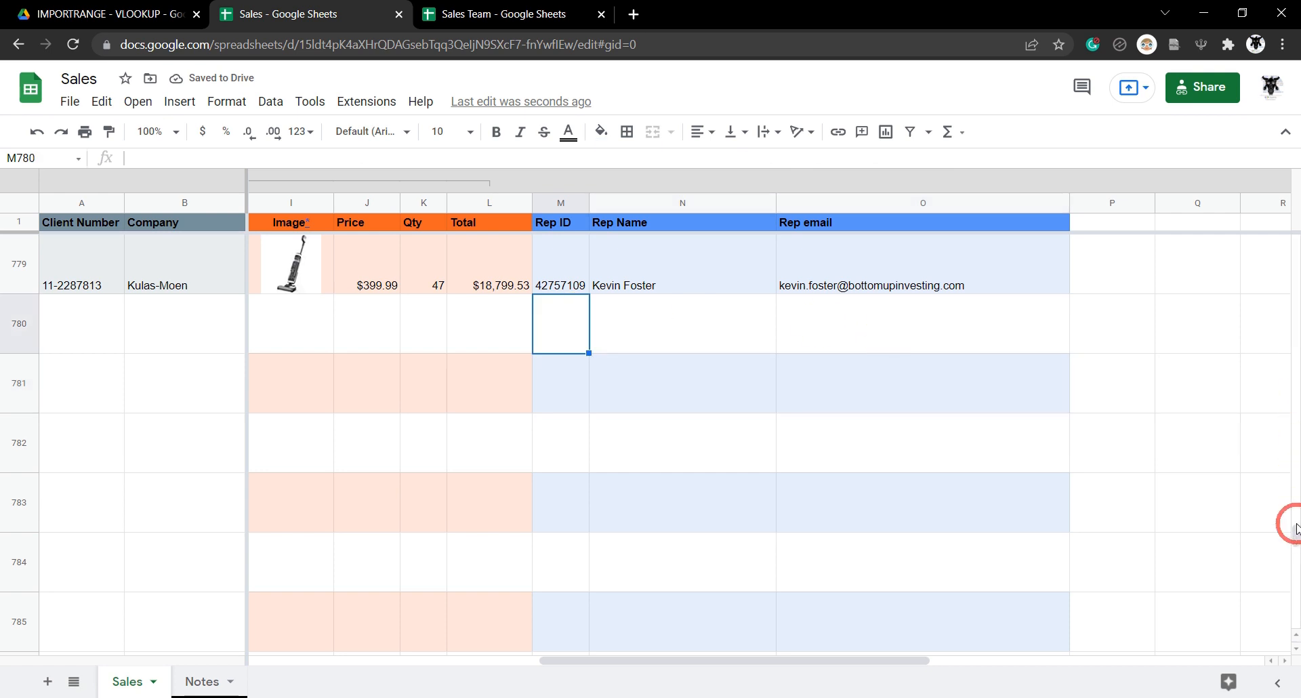
pyautogui.moveTo(1296, 538); pyautogui.dragTo(1260, 209)
pyautogui.click(677, 324)
pyautogui.keyDown('shift'); pyautogui.click(948, 333); pyautogui.keyUp('shift')
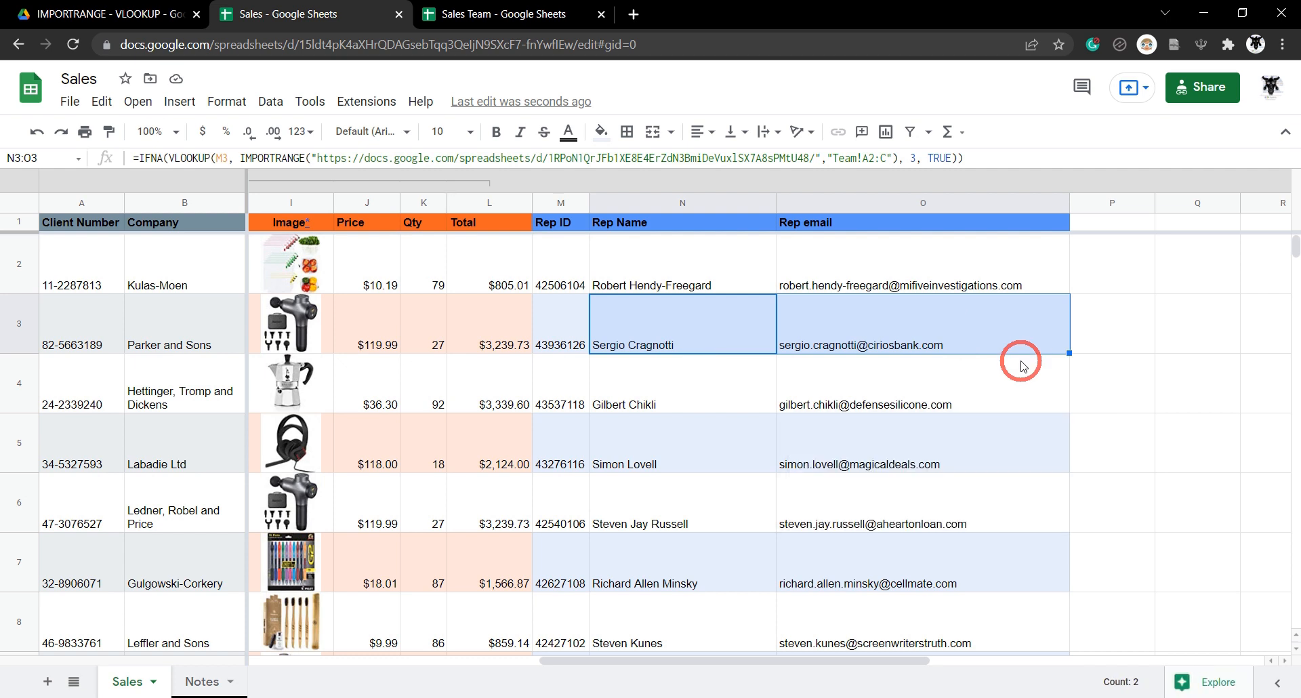
pyautogui.hotkey('ctrl', 'shift', 'Down')
# Delete the Rep Name and Rep email lookup formulas from N3:O1000.
pyautogui.hotkey('shift', 'Down')
pyautogui.hotkey('shift', 'Down')
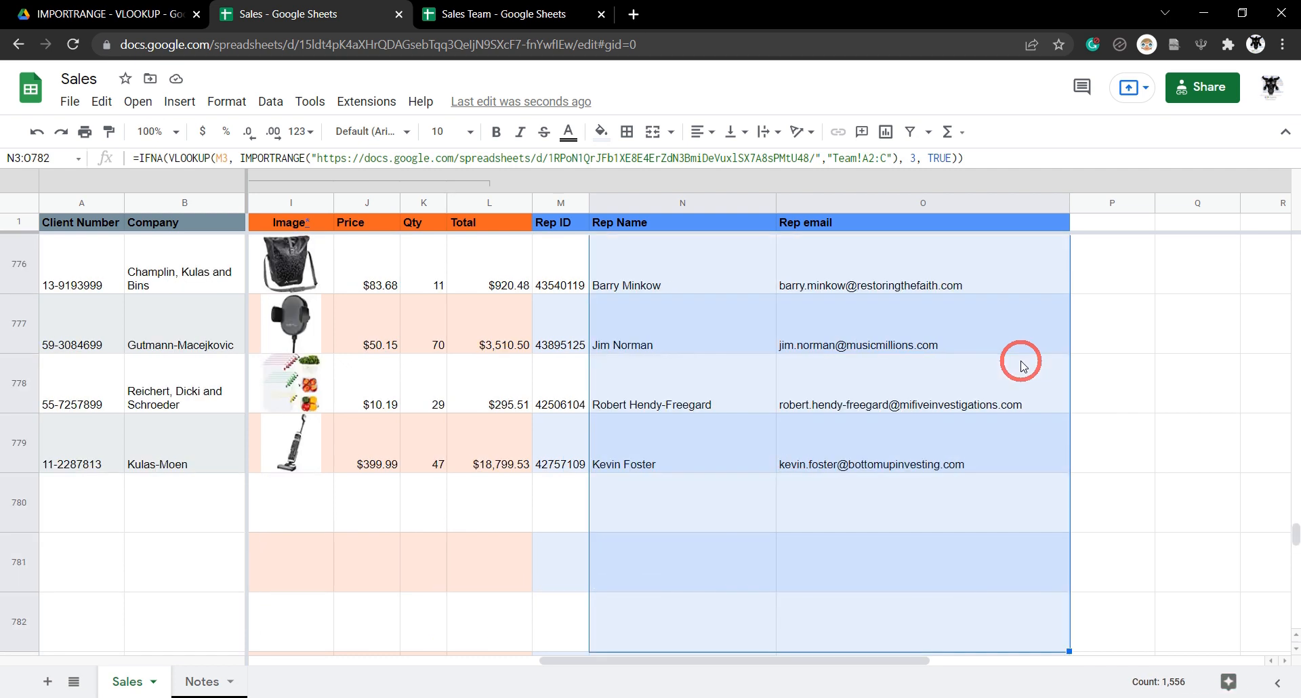
pyautogui.hotkey('shift', 'Down')
pyautogui.hotkey('ctrl', 'shift', 'Down')
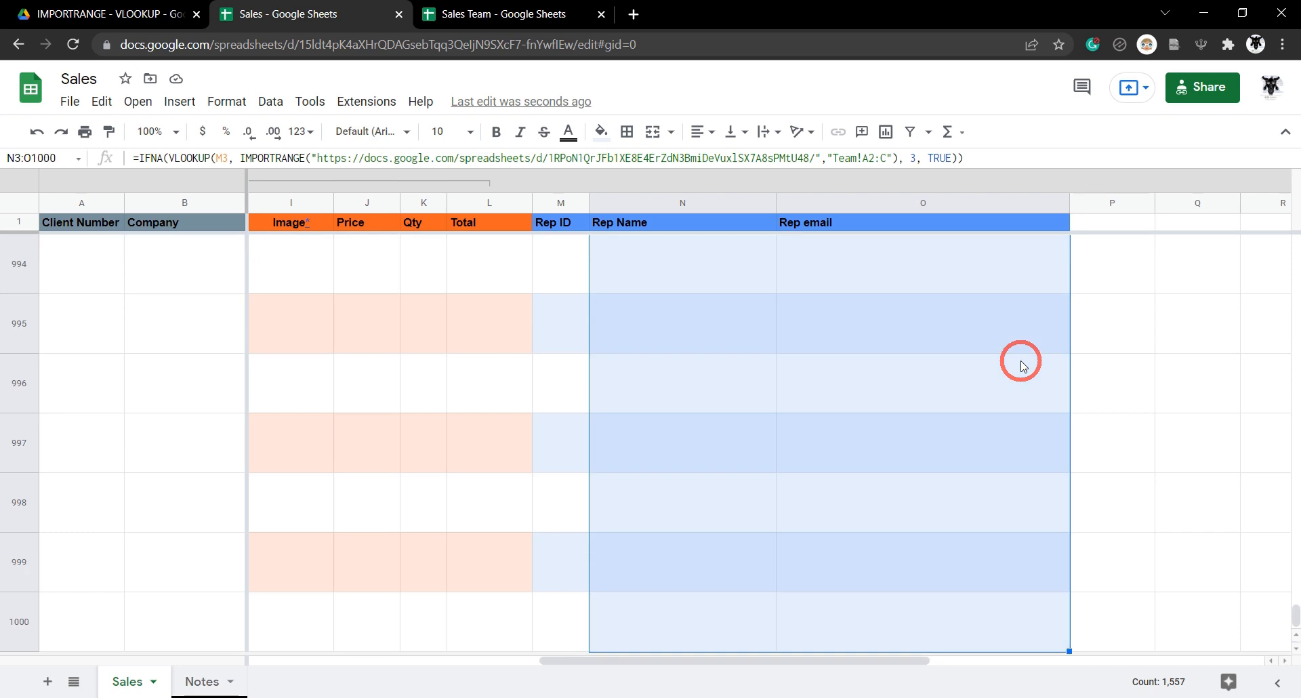
pyautogui.press('Delete')
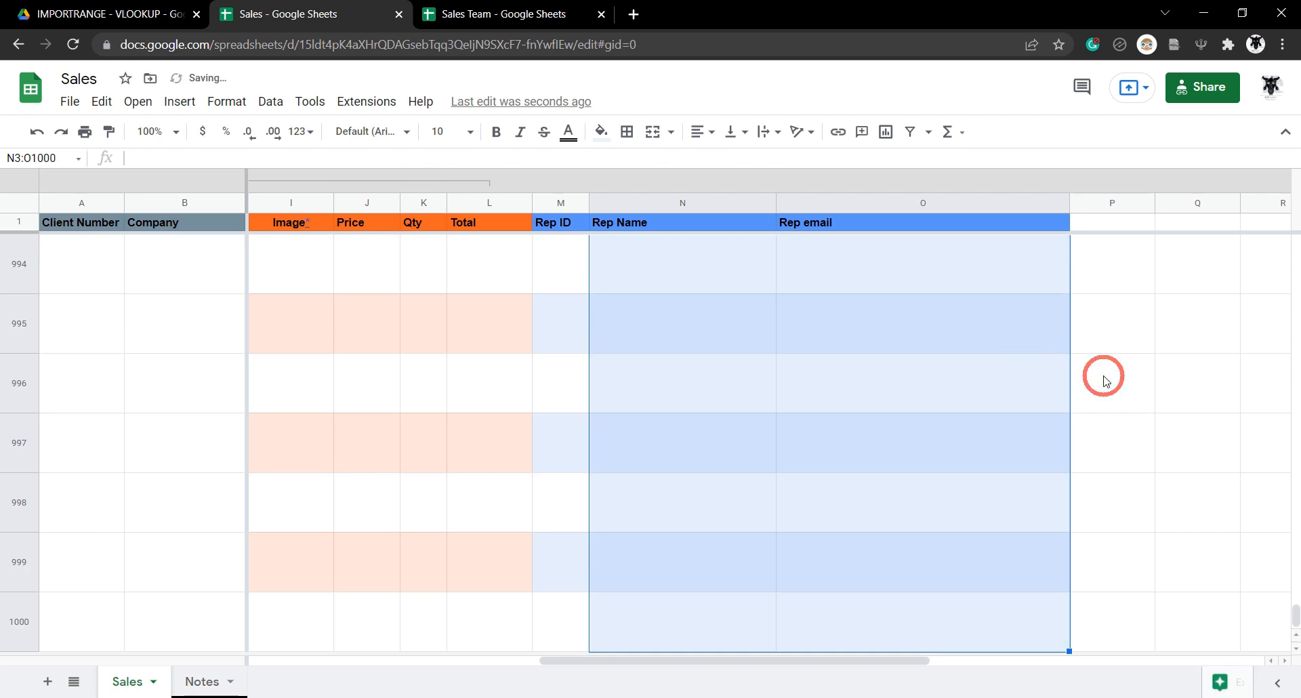
# Start editing the Rep Name lookup formula in N2.
pyautogui.moveTo(1294, 613); pyautogui.dragTo(1278, 232)
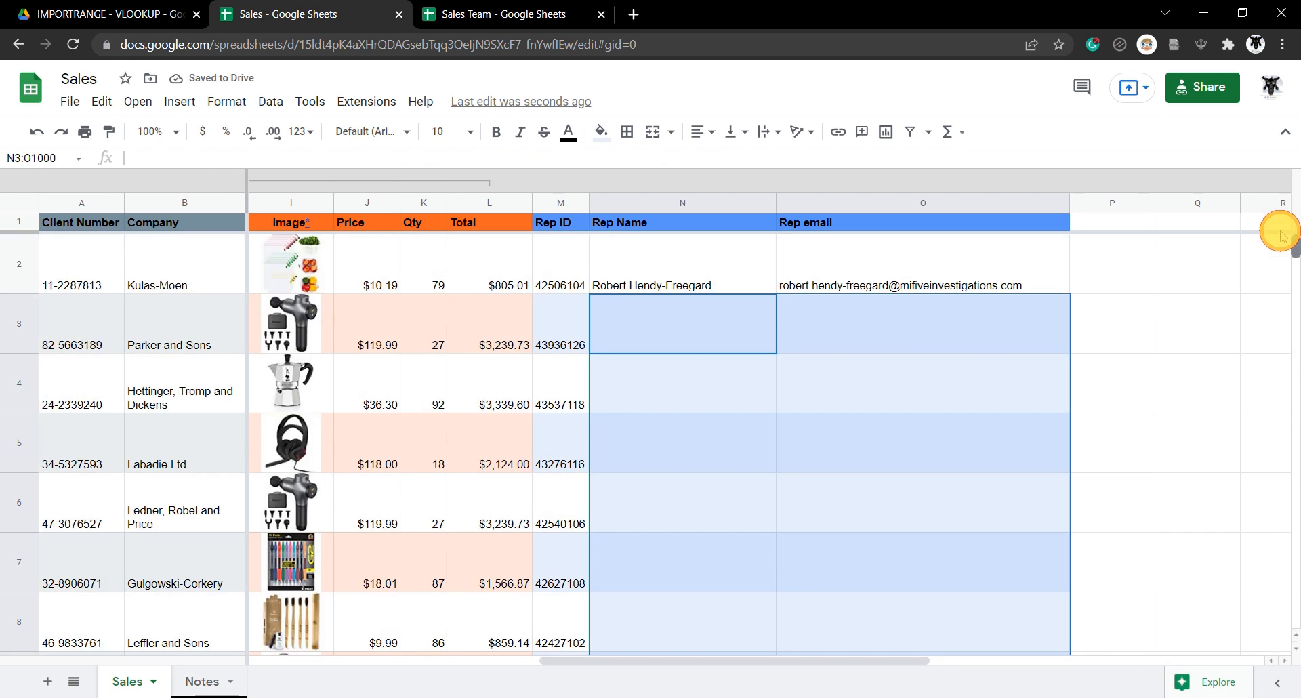
pyautogui.click(691, 334)
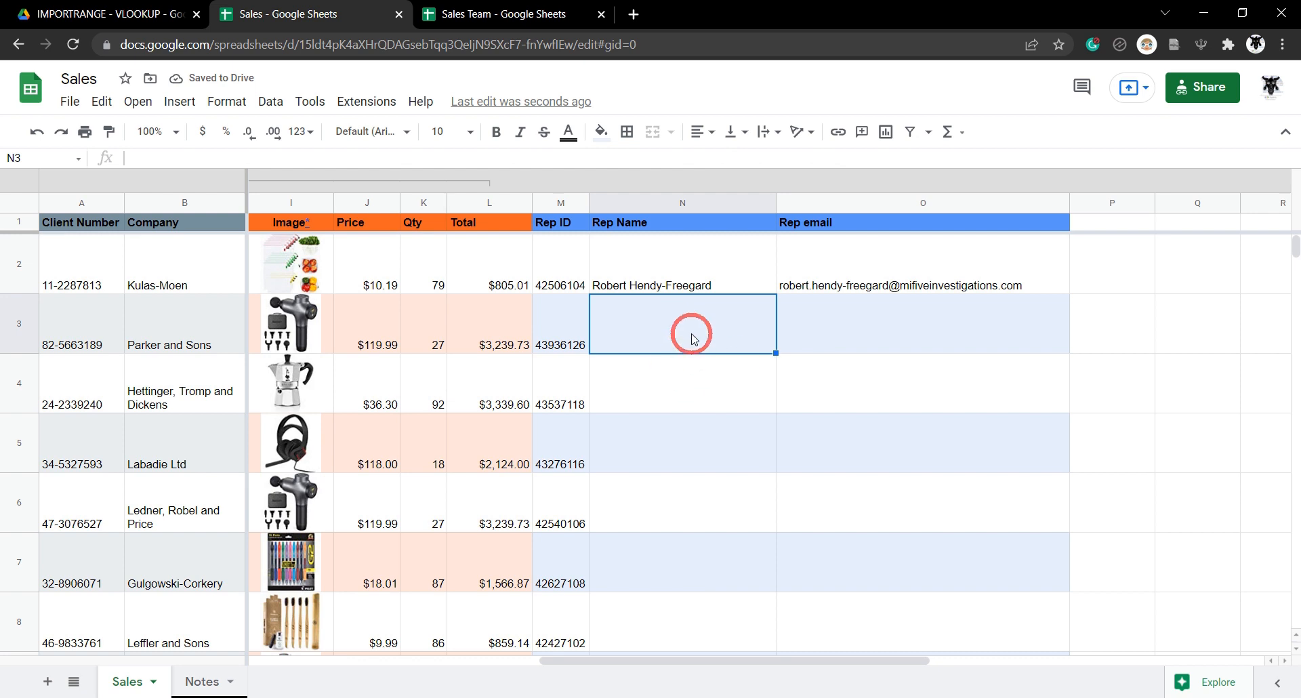
pyautogui.click(684, 261)
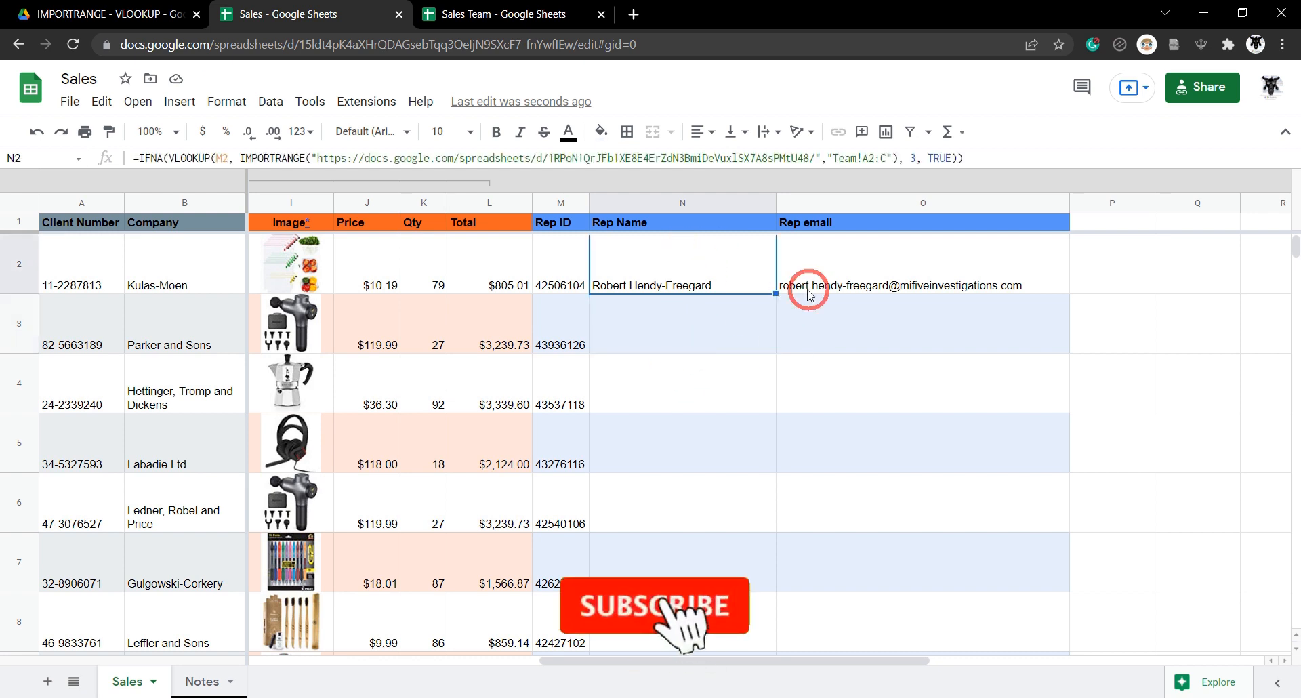
pyautogui.keyDown('shift'); pyautogui.click(945, 281); pyautogui.keyUp('shift')
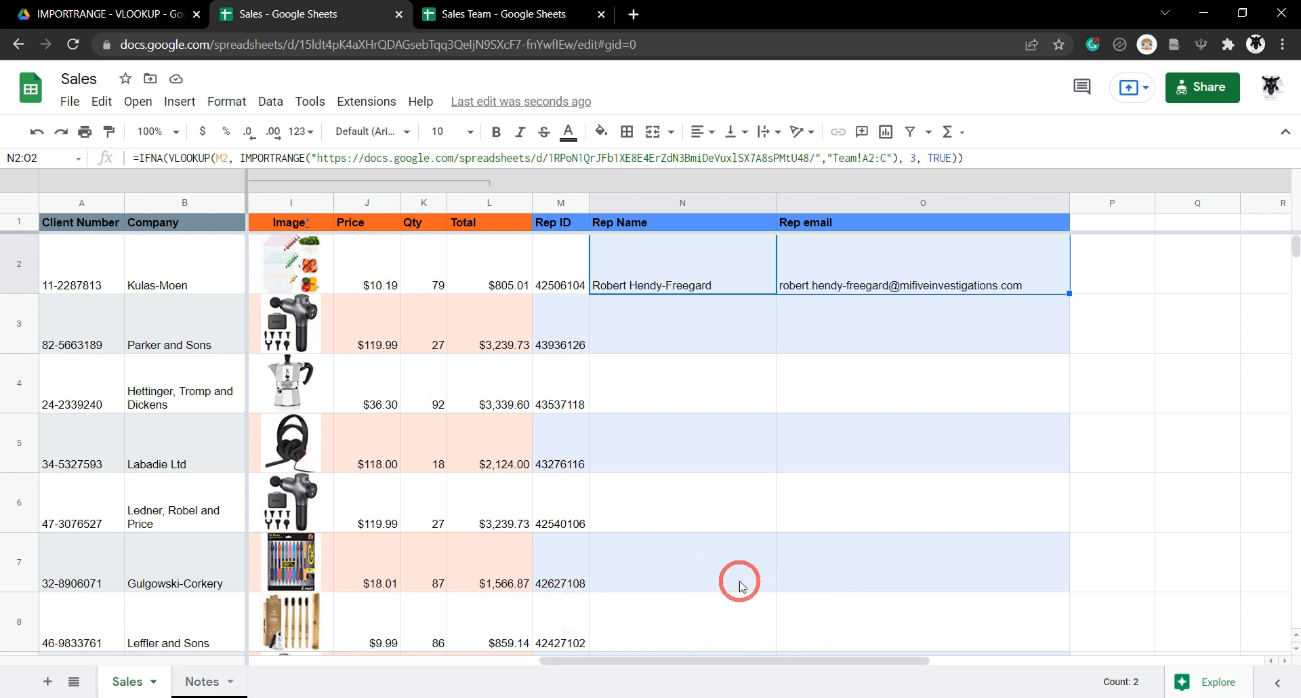
pyautogui.click(718, 279)
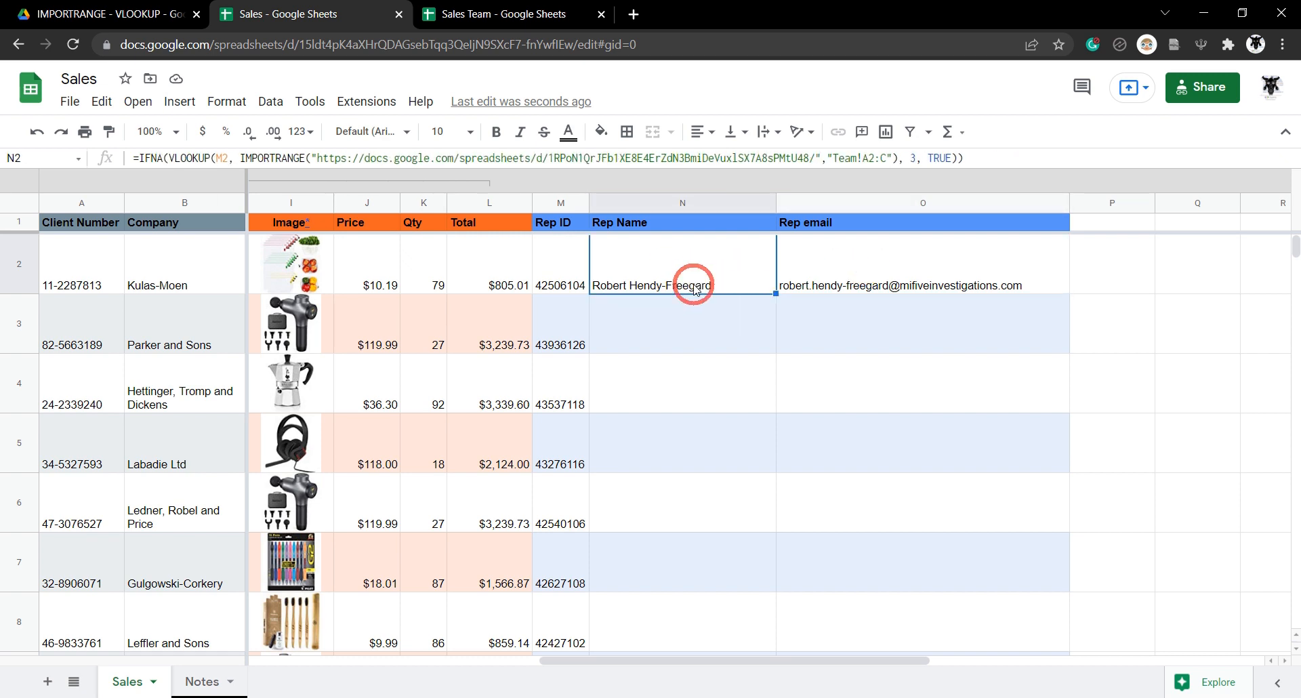
pyautogui.click(137, 158)
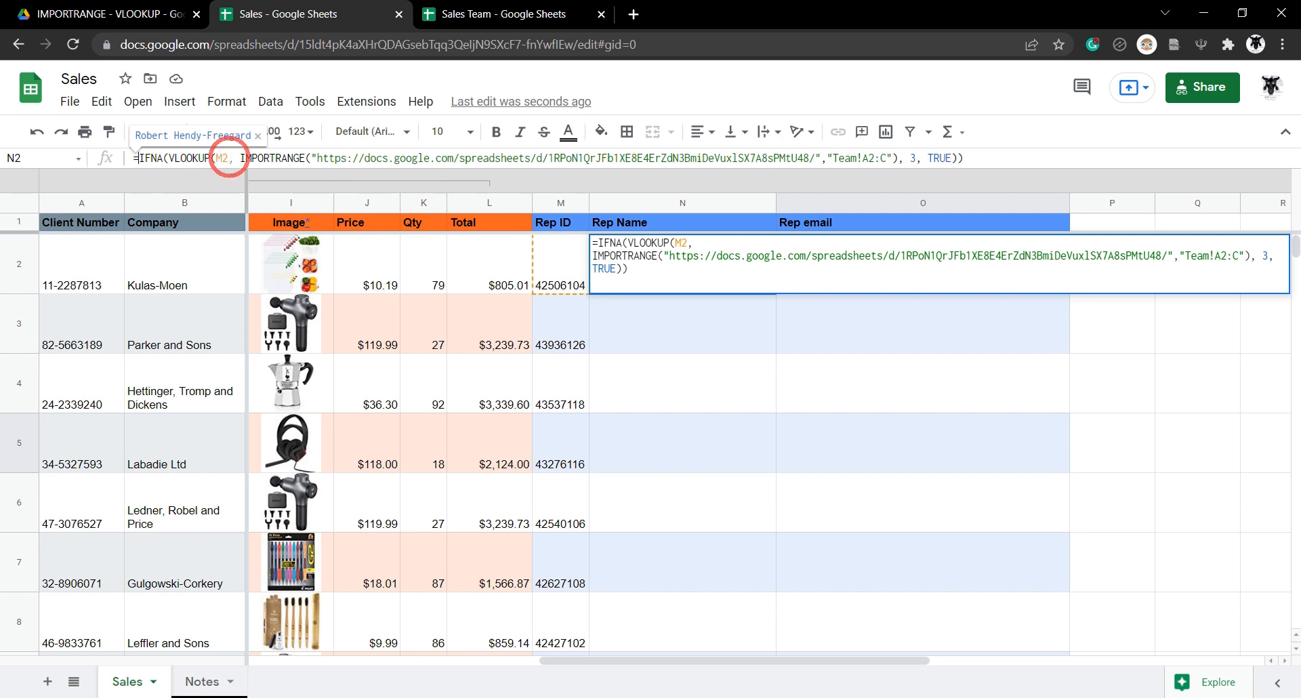
# Wrap N2's IFNA(VLOOKUP) in ARRAYFORMULA( ) and change the lookup key M2 to M2:M.
pyautogui.click(238, 157)
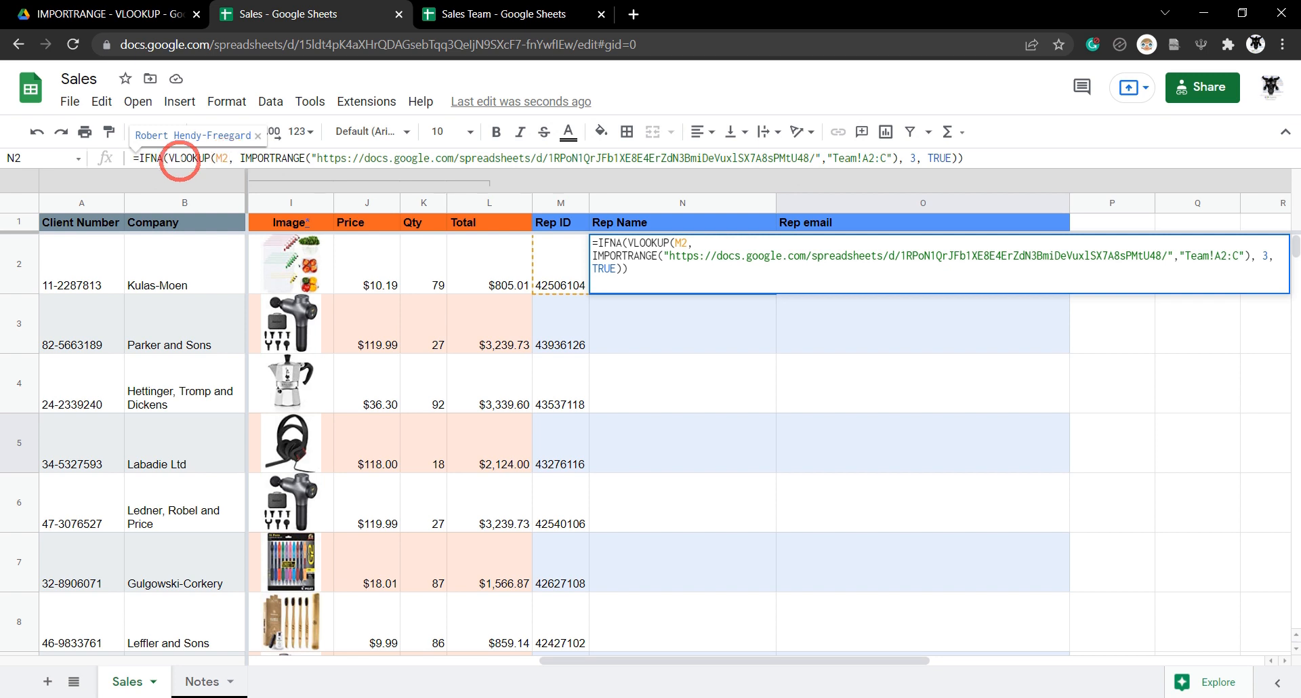
pyautogui.write('ARRAYFOR')
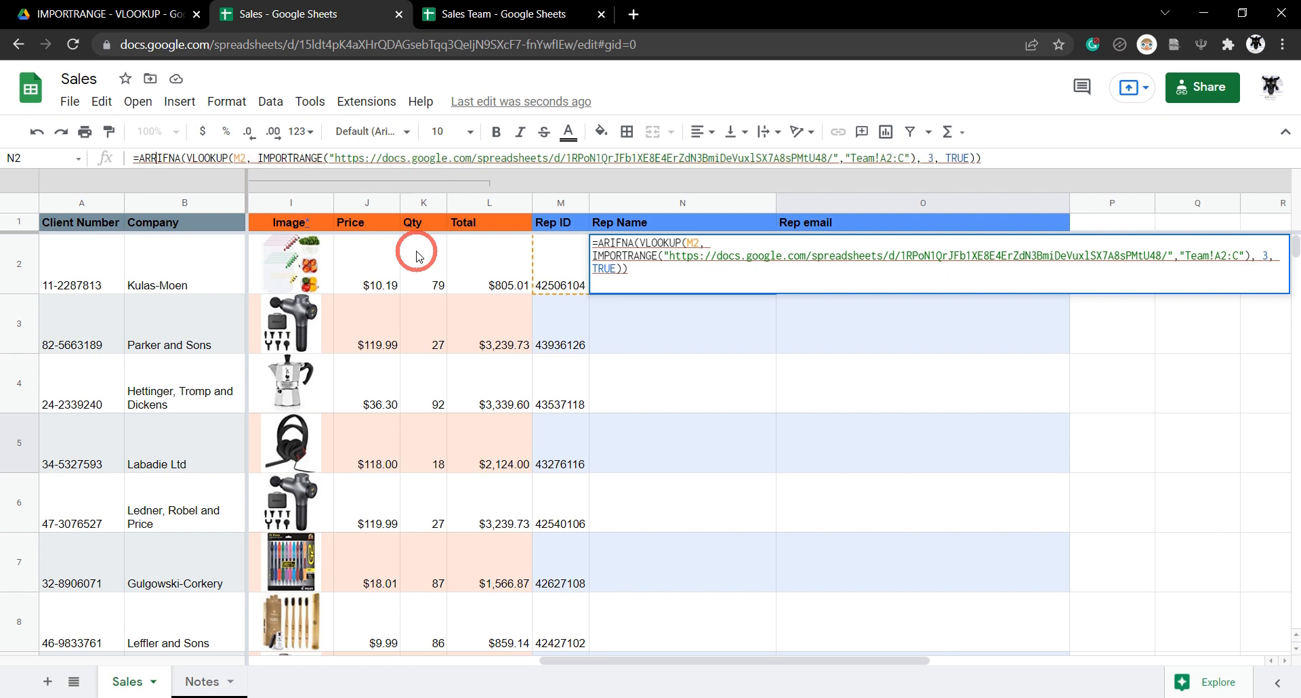
pyautogui.write('MULA(')
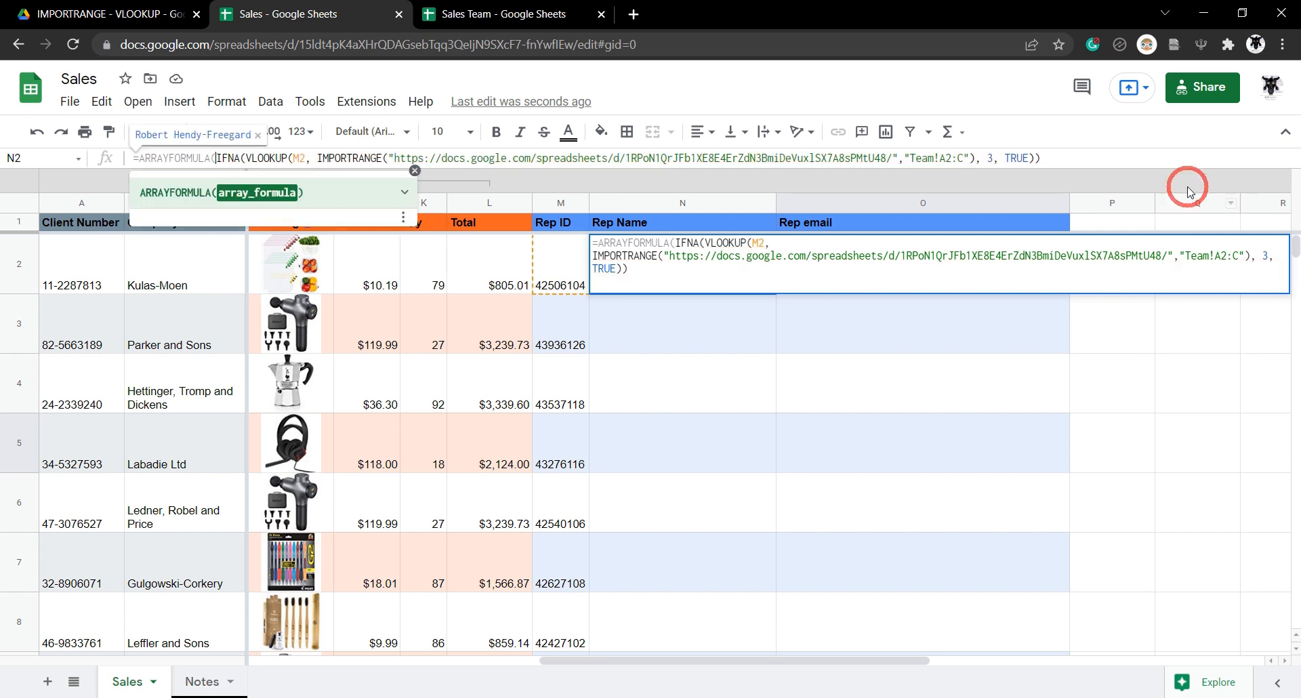
pyautogui.click(1066, 160)
pyautogui.write(')')
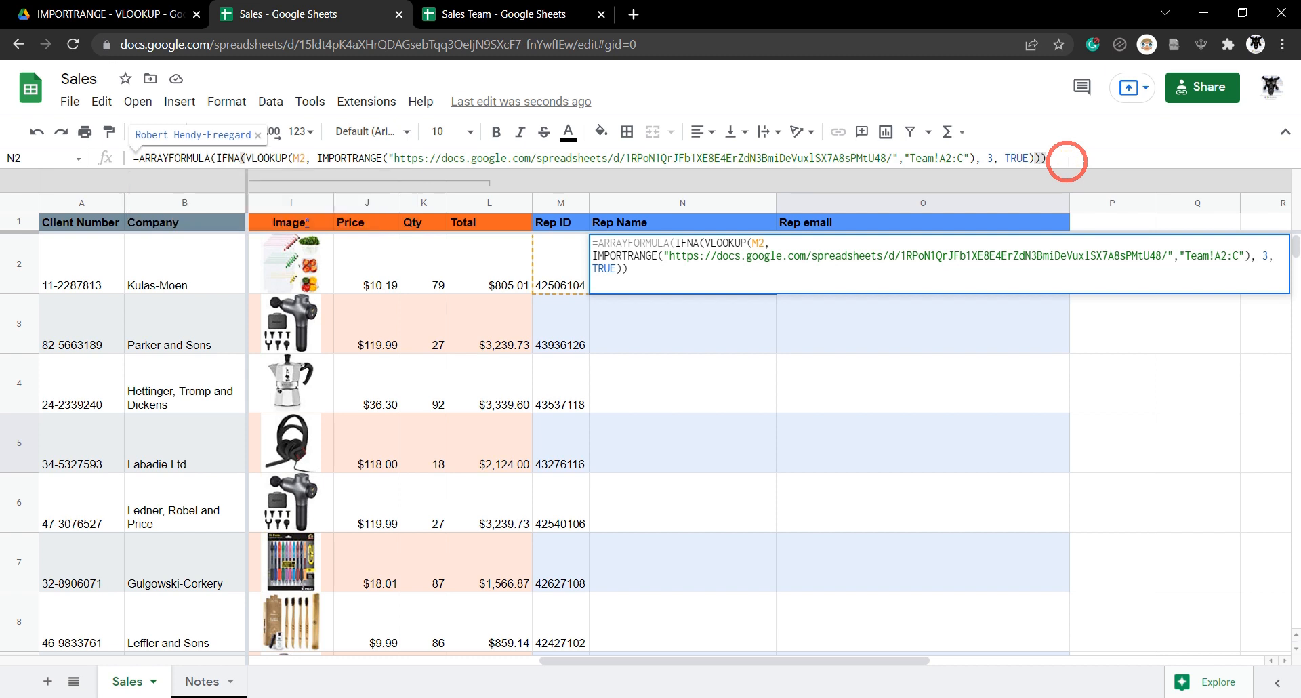
pyautogui.click(303, 156)
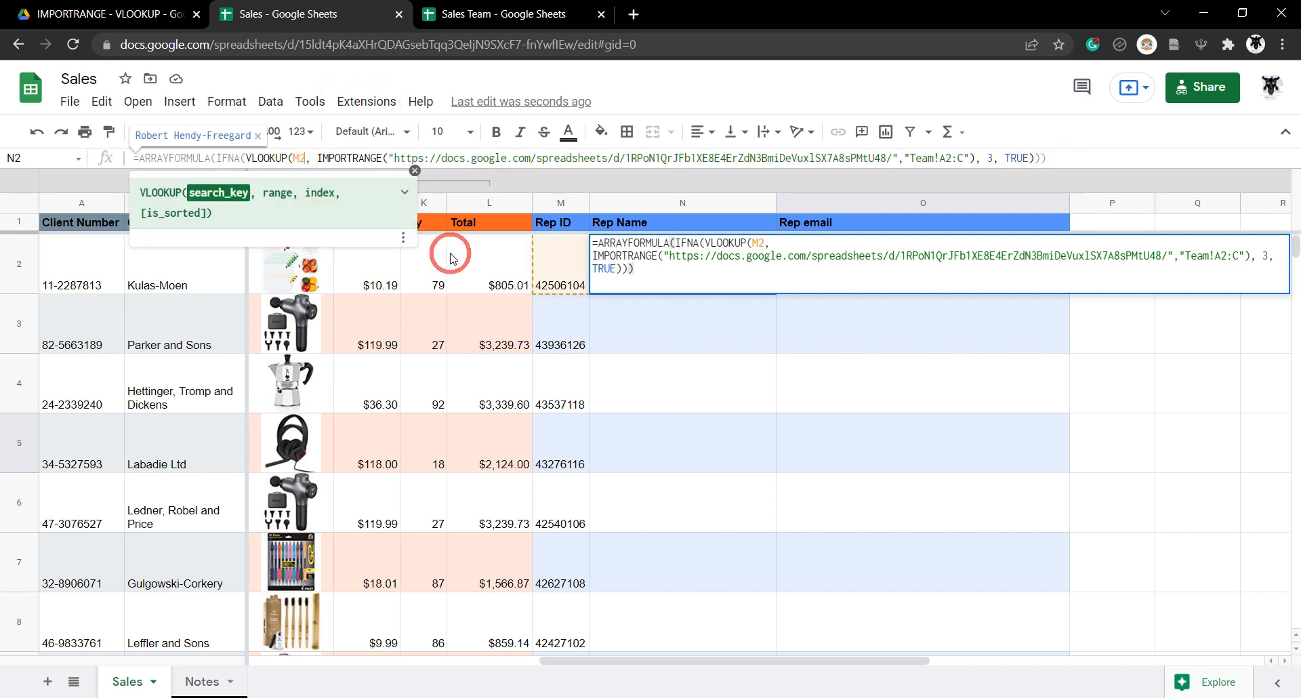
pyautogui.write(':')
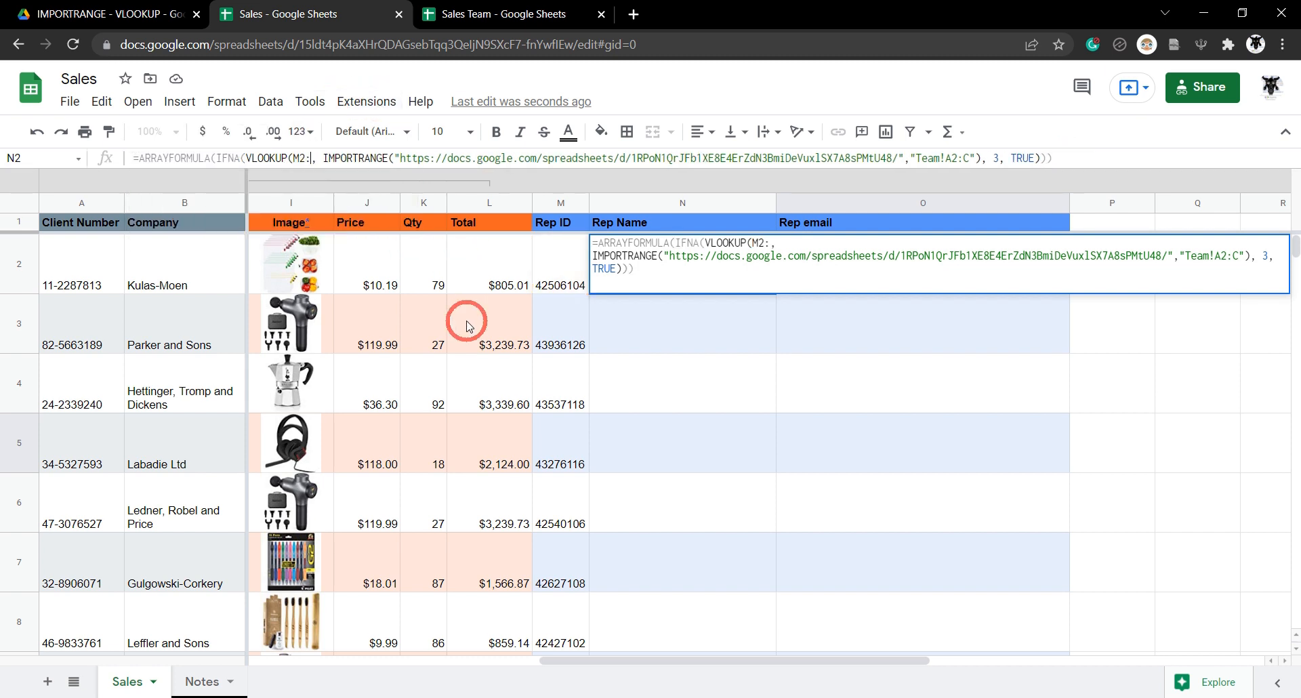
pyautogui.write('m')
pyautogui.press('BackSpace')
pyautogui.write('M')
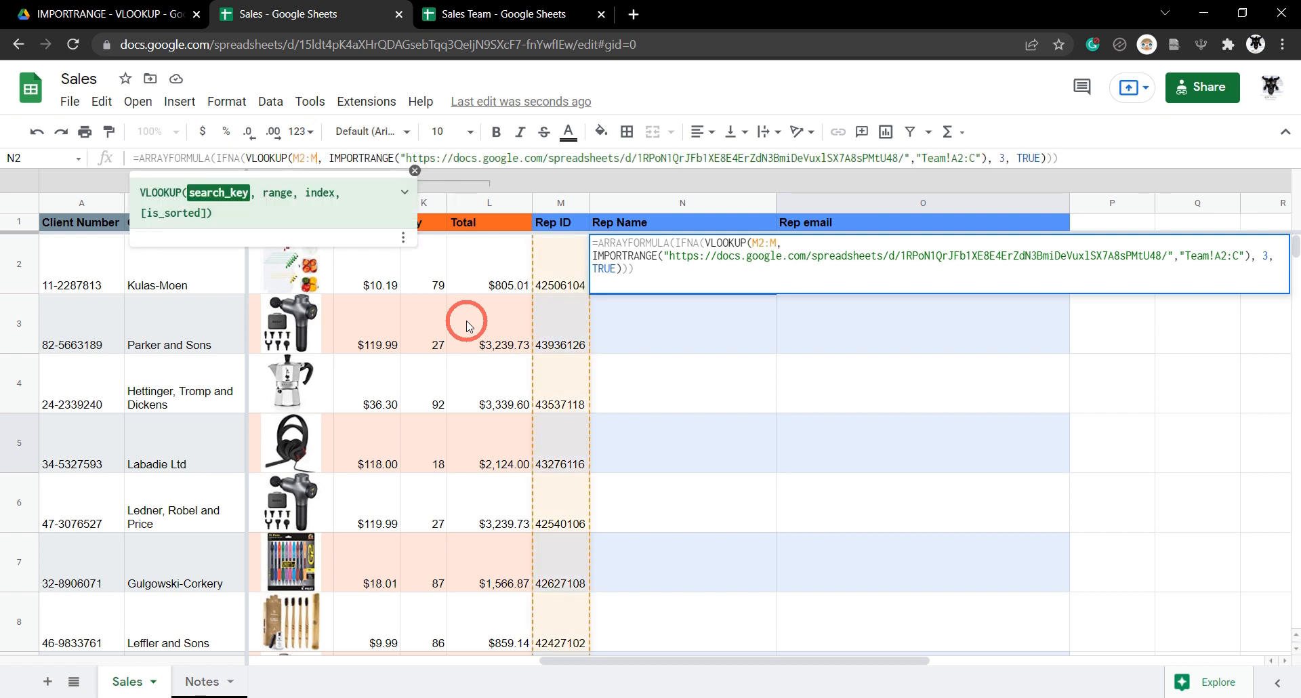
pyautogui.press('Return')
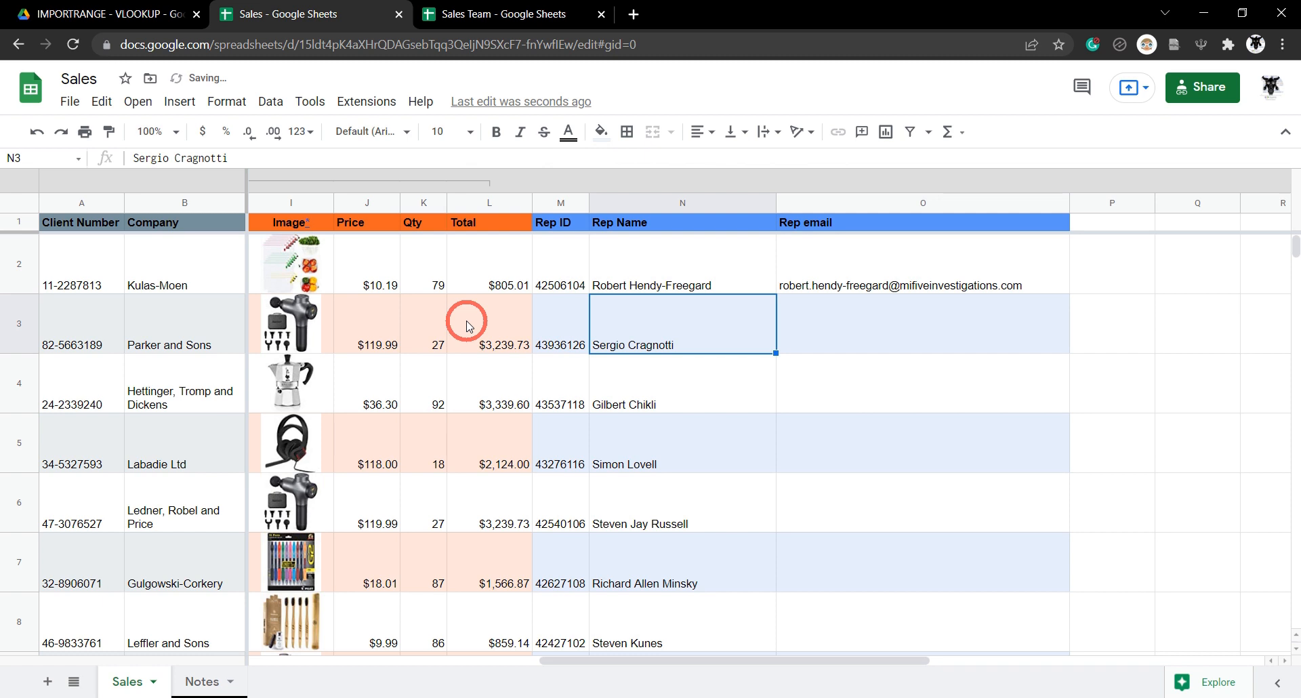
pyautogui.click(675, 261)
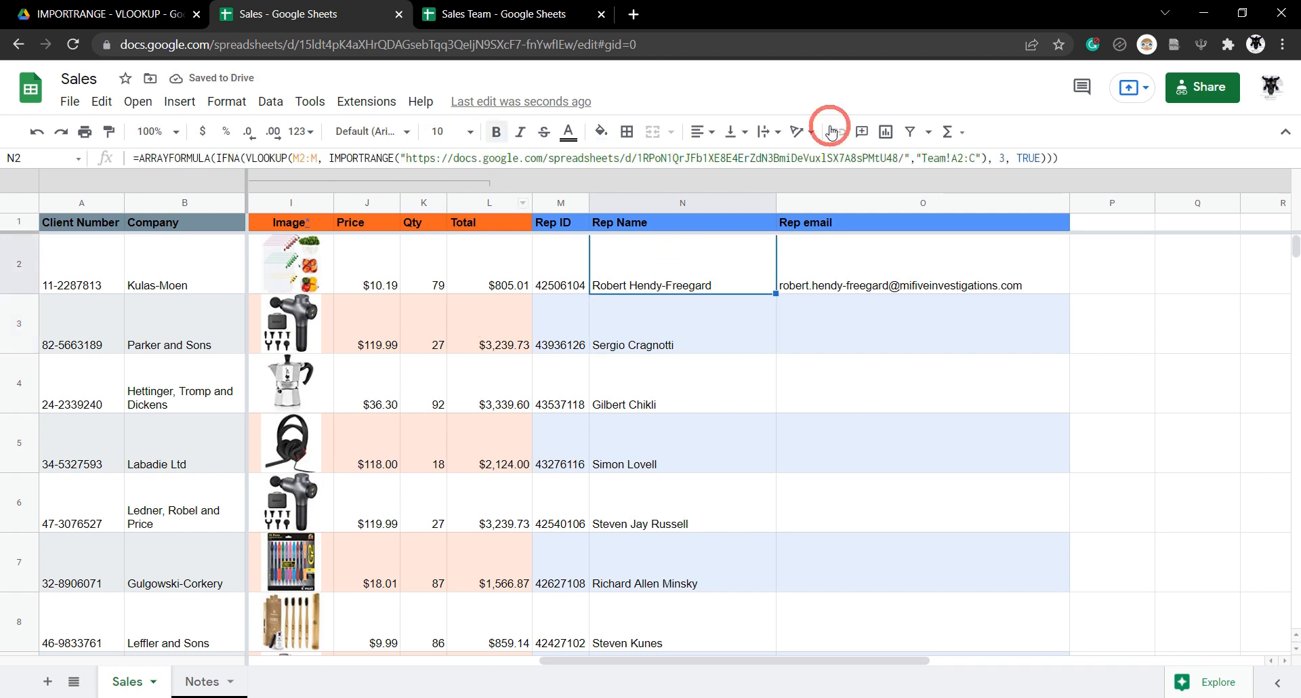
pyautogui.click(683, 350)
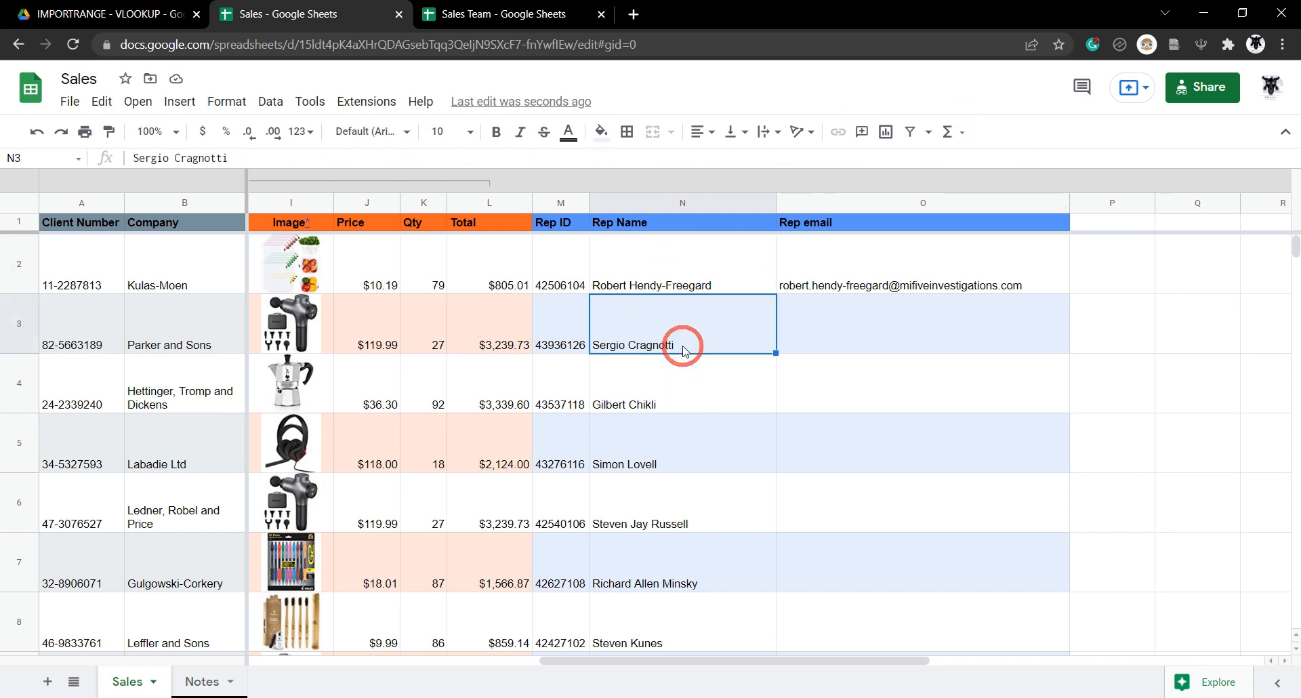
pyautogui.press('Down')
pyautogui.press('Down')
pyautogui.press('Down')
pyautogui.press('Down')
pyautogui.press('Down')
pyautogui.press('Down')
pyautogui.press('Down')
pyautogui.press('Down')
pyautogui.press('Down')
pyautogui.press('Down')
pyautogui.press('Down')
pyautogui.press('Down')
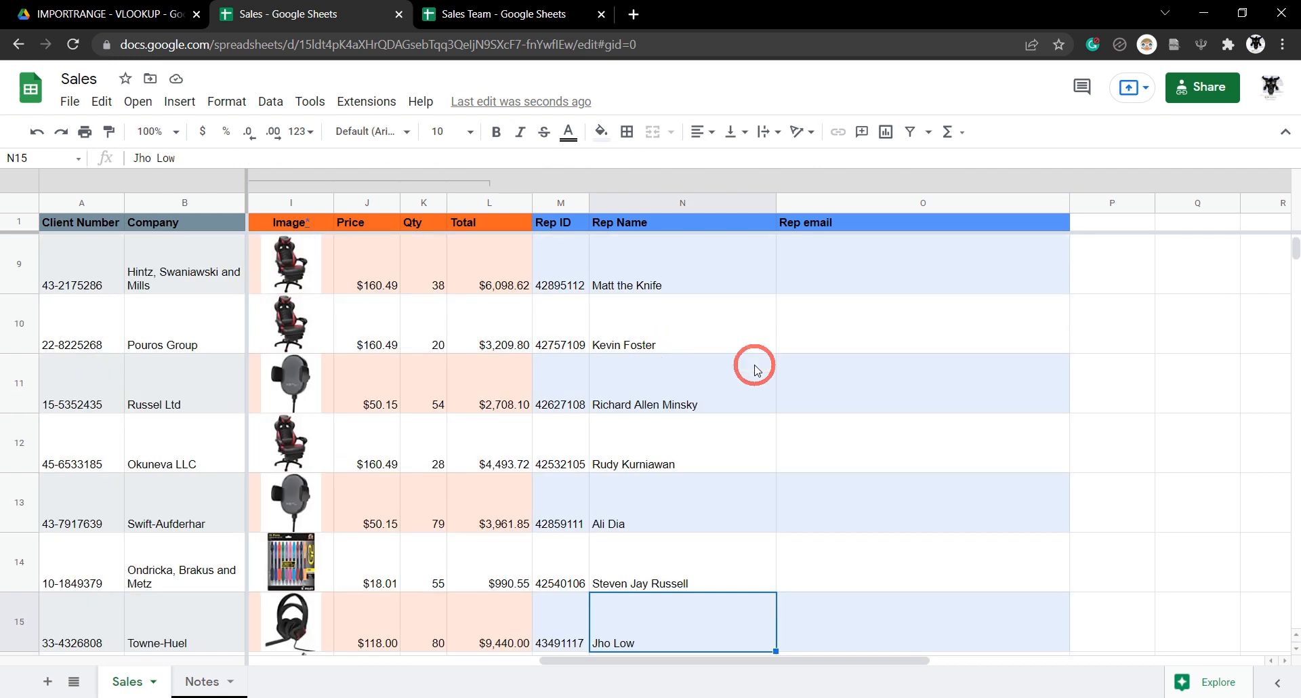
pyautogui.moveTo(1286, 254); pyautogui.dragTo(1274, 549)
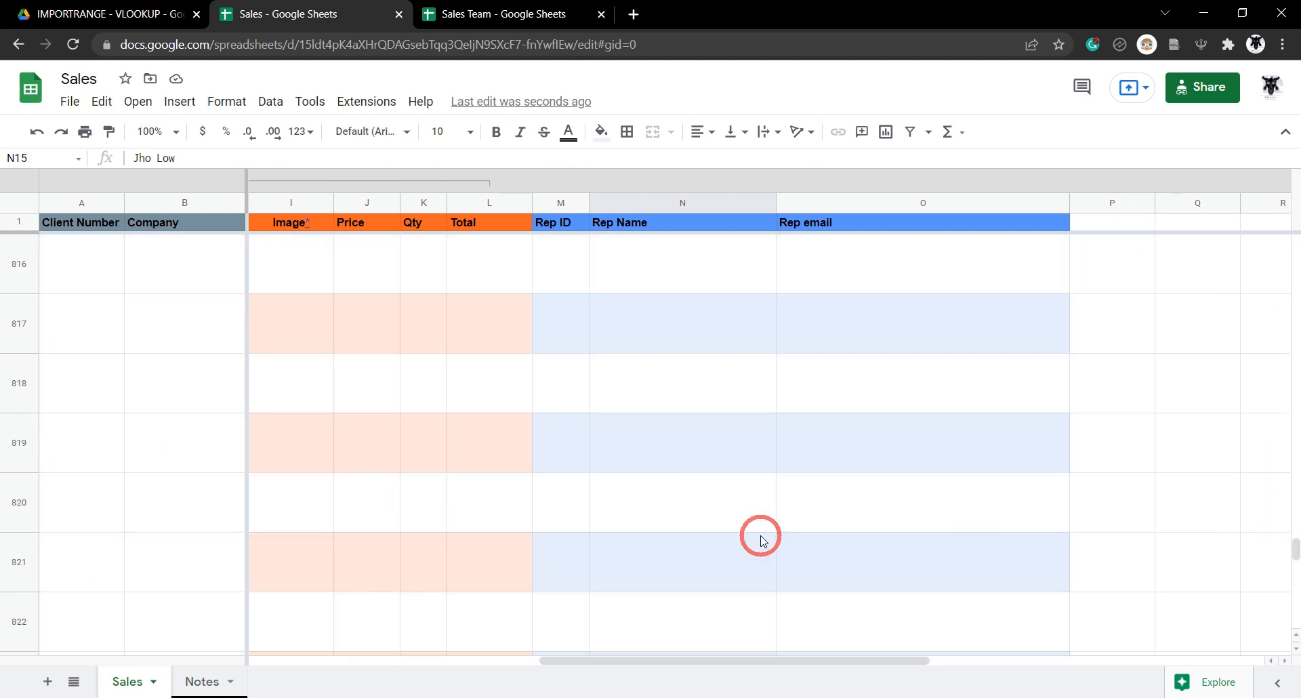
pyautogui.click(662, 444)
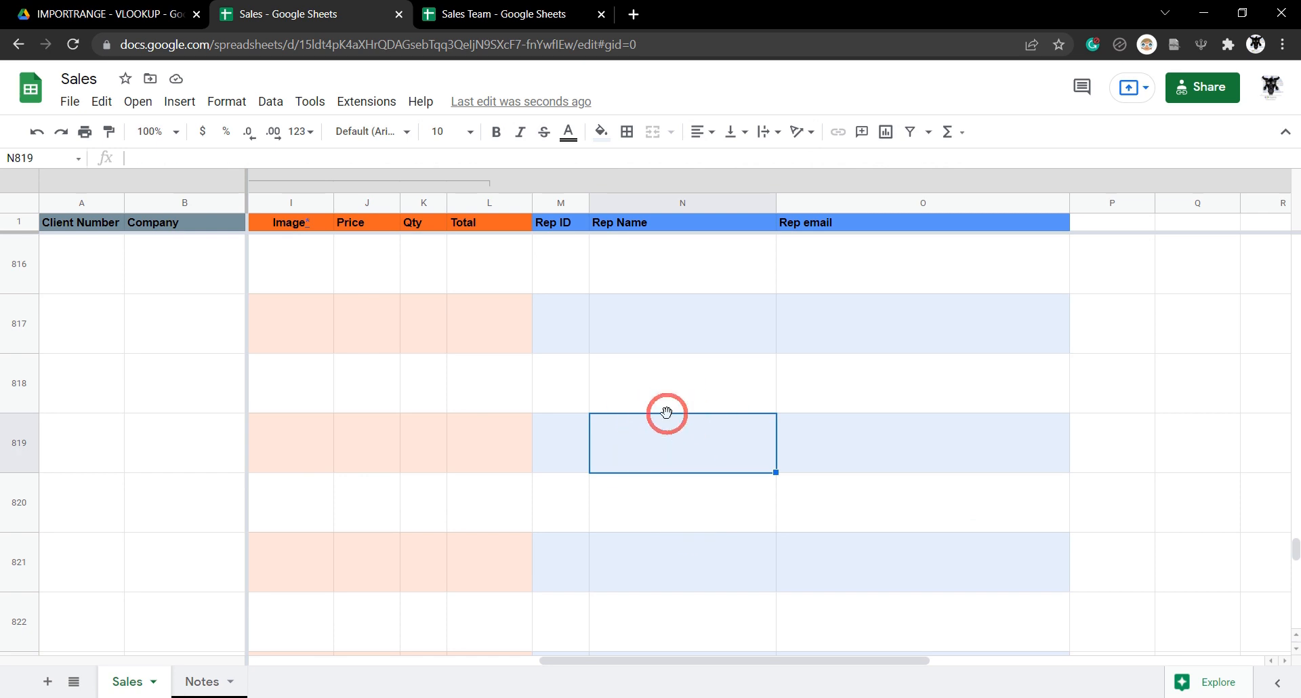
pyautogui.scroll(15, 641, 444)
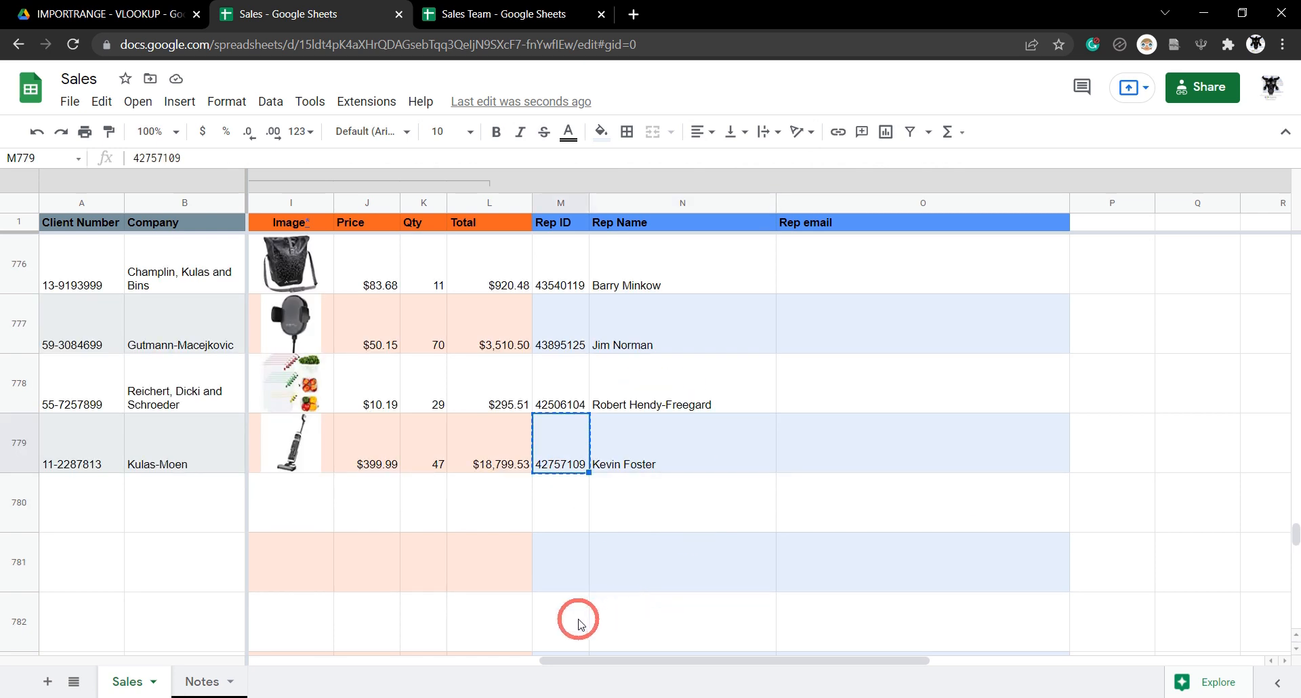
pyautogui.click(580, 621)
pyautogui.scroll(-1, 590, 542)
pyautogui.write('42757109')
pyautogui.click(570, 405)
pyautogui.press('Delete')
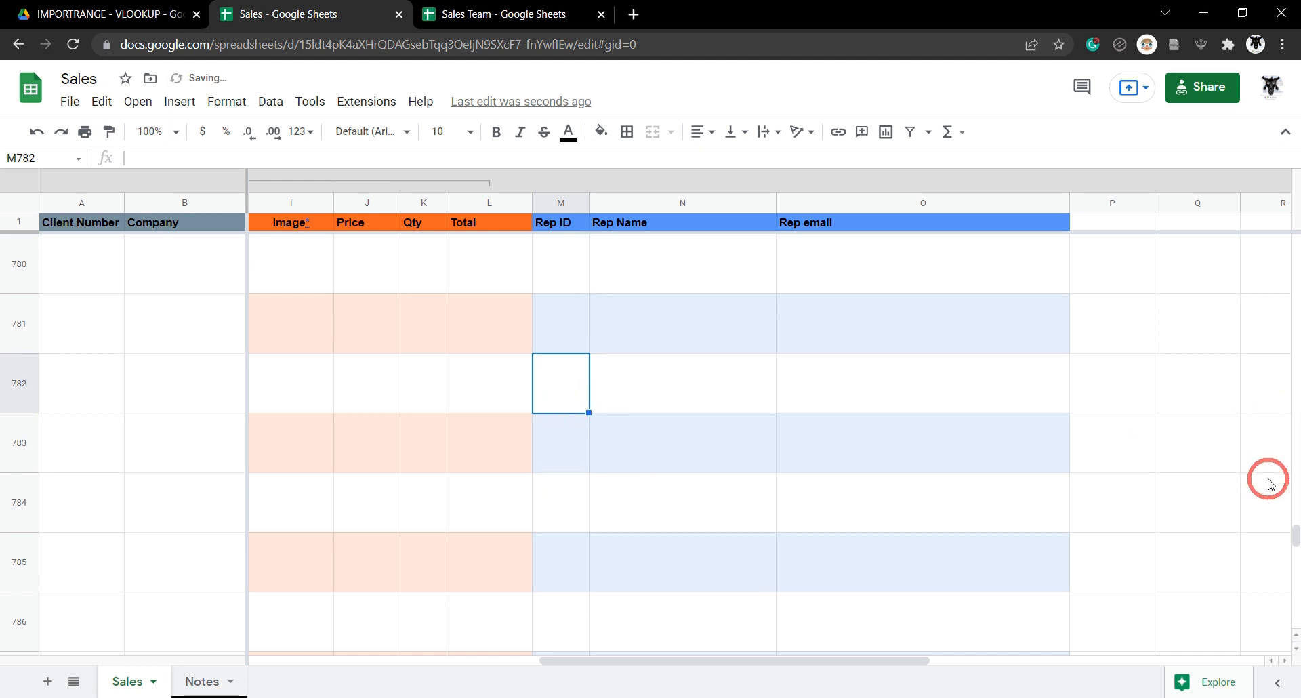
pyautogui.moveTo(1290, 532); pyautogui.dragTo(1292, 209)
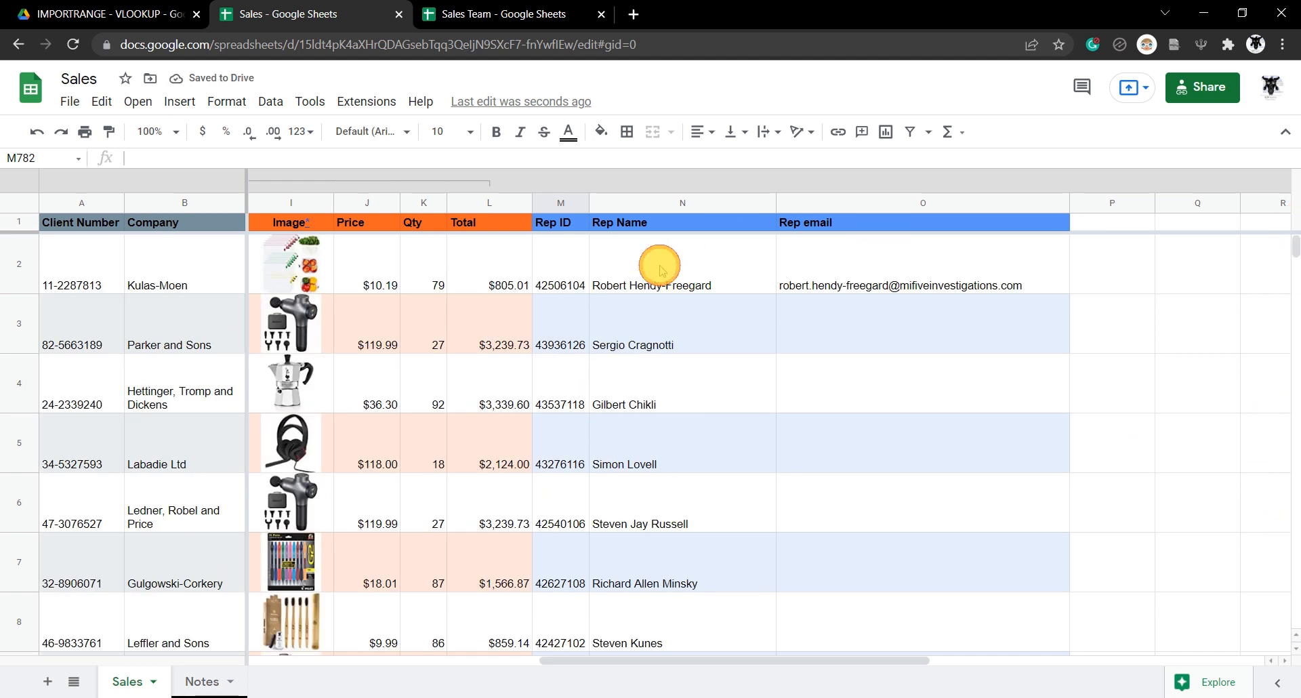
pyautogui.click(659, 265)
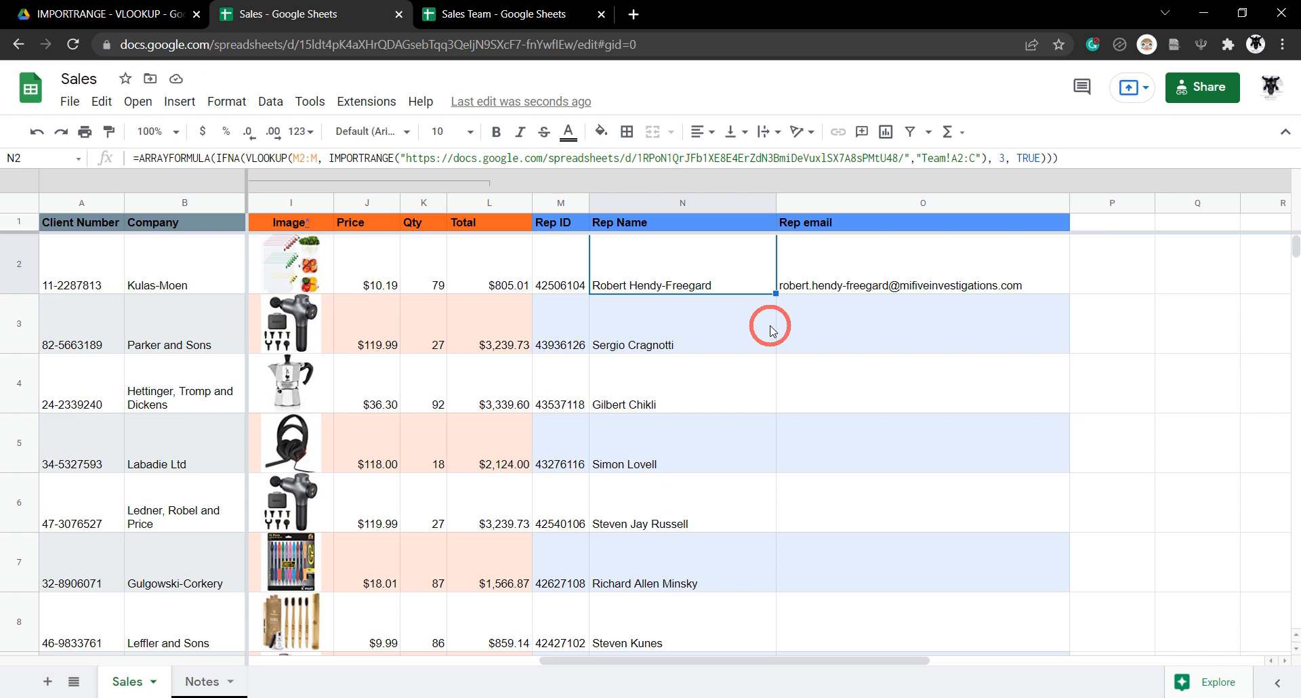
# Wrap O2's Rep email lookup in ARRAYFORMULA( ) and change both M2 references to M2:M.
pyautogui.click(816, 284)
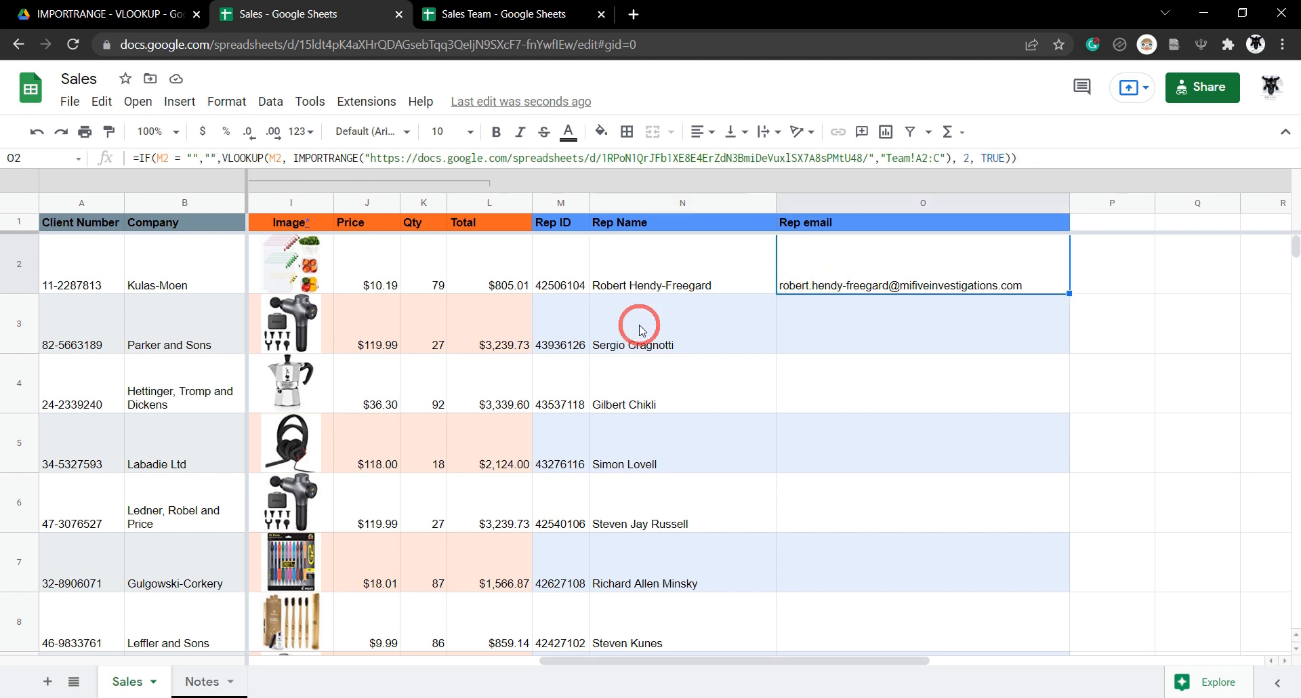
pyautogui.click(139, 158)
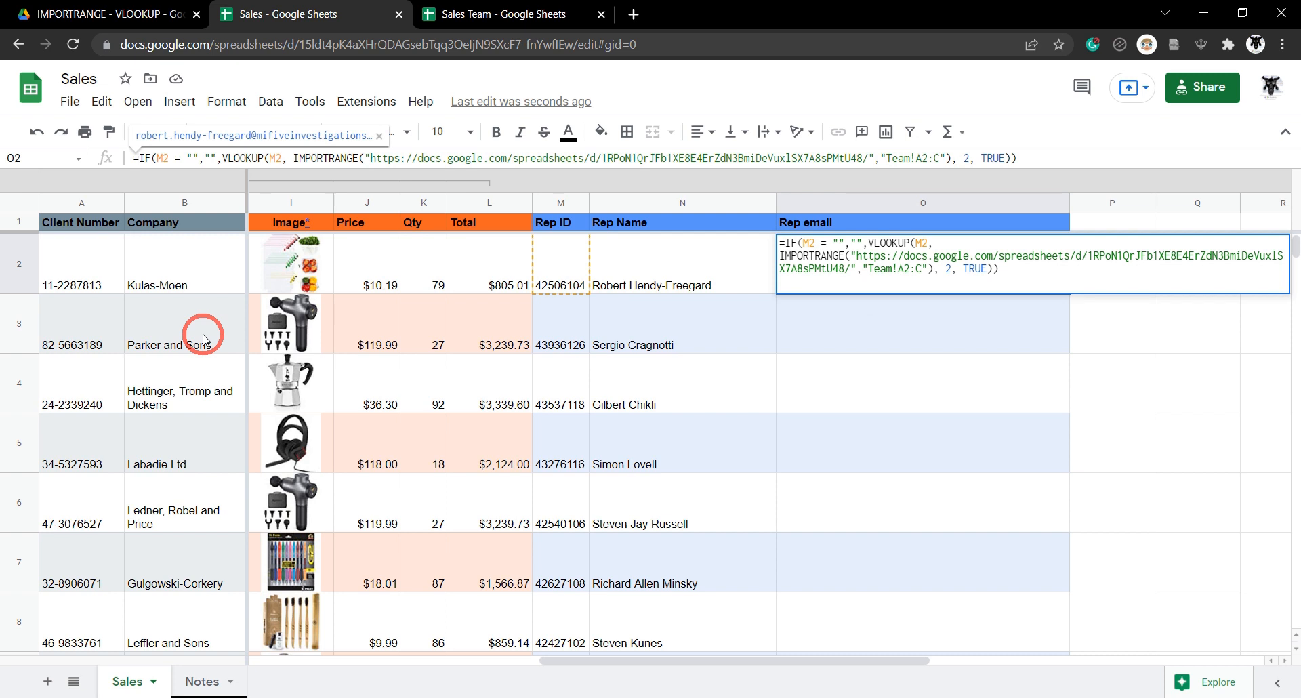
pyautogui.write('ARRAYFORMUL')
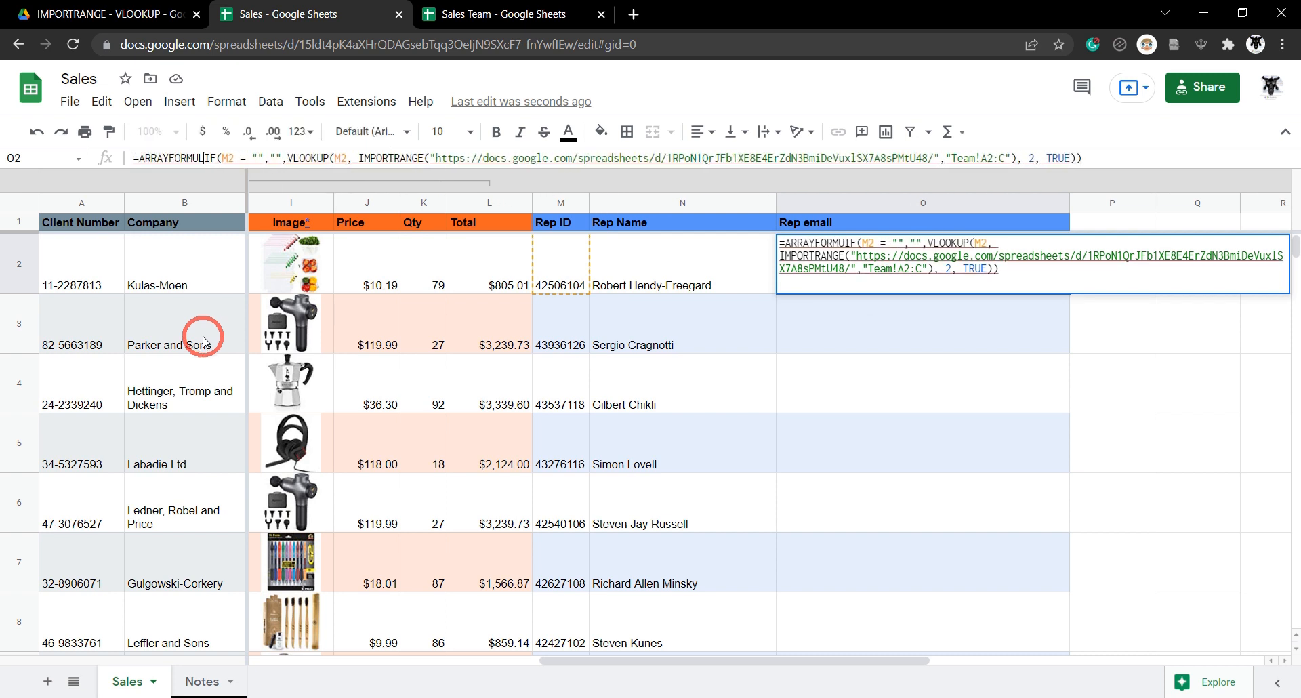
pyautogui.write('A(')
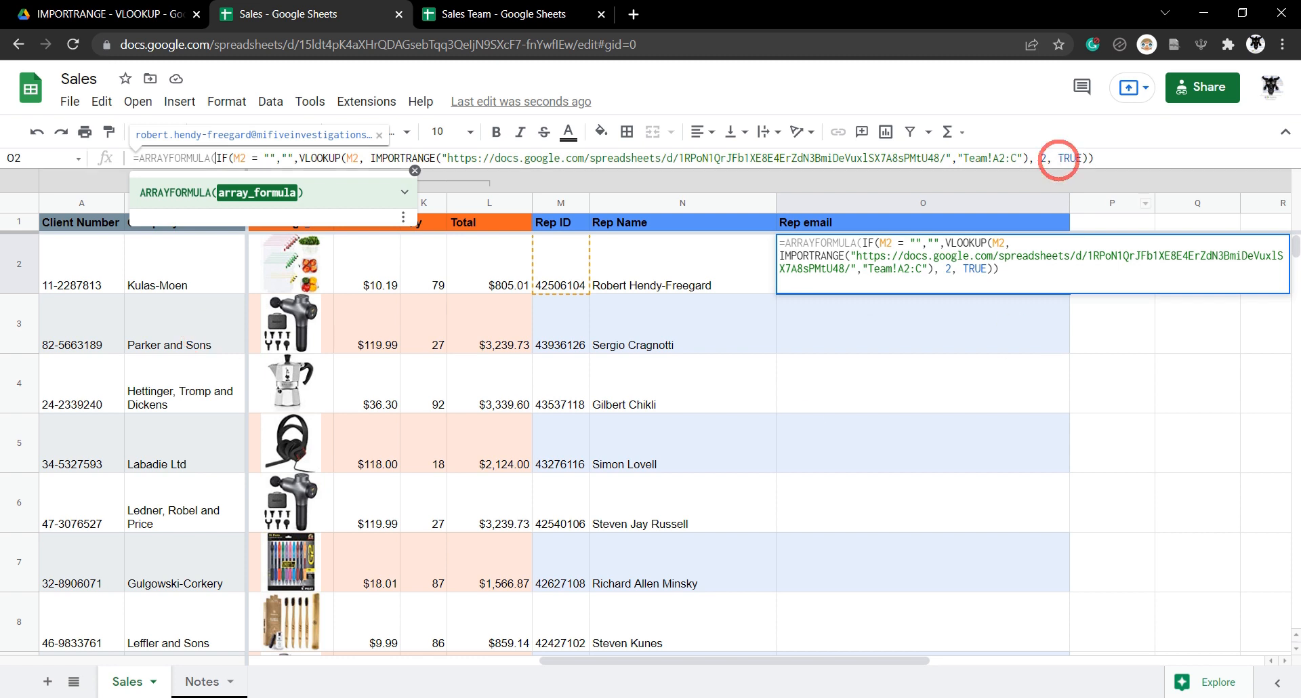
pyautogui.click(1129, 155)
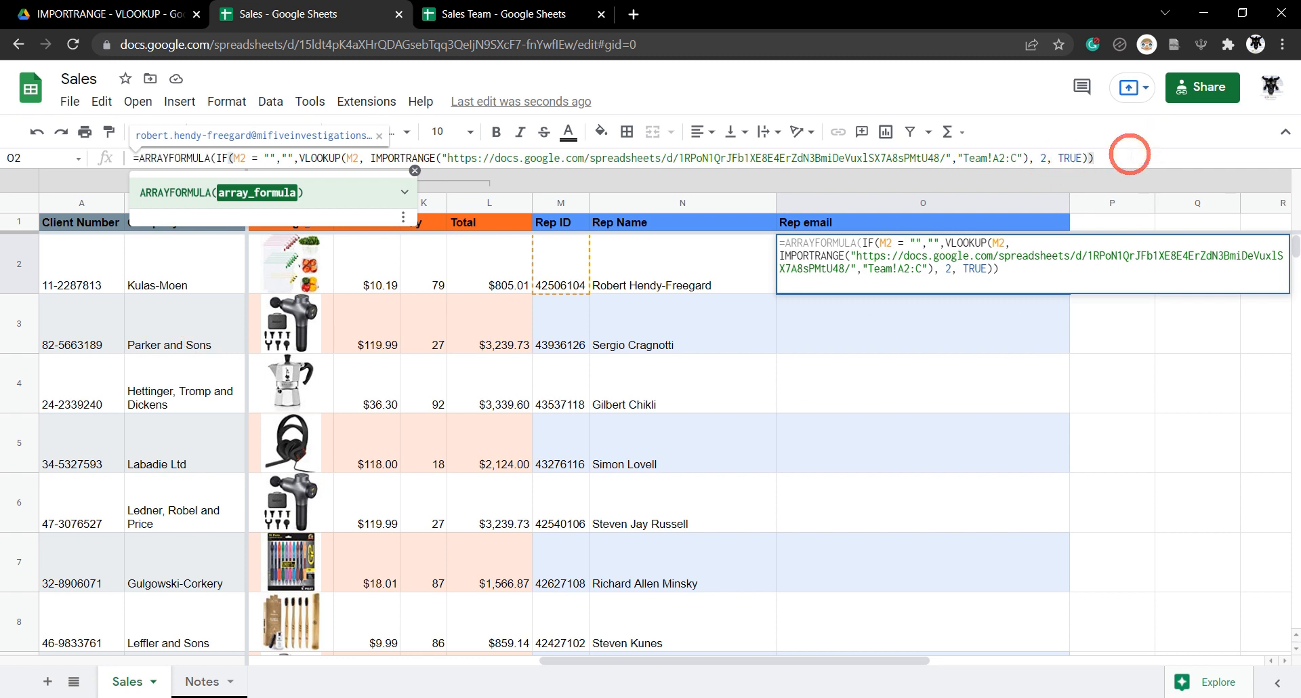
pyautogui.write(')')
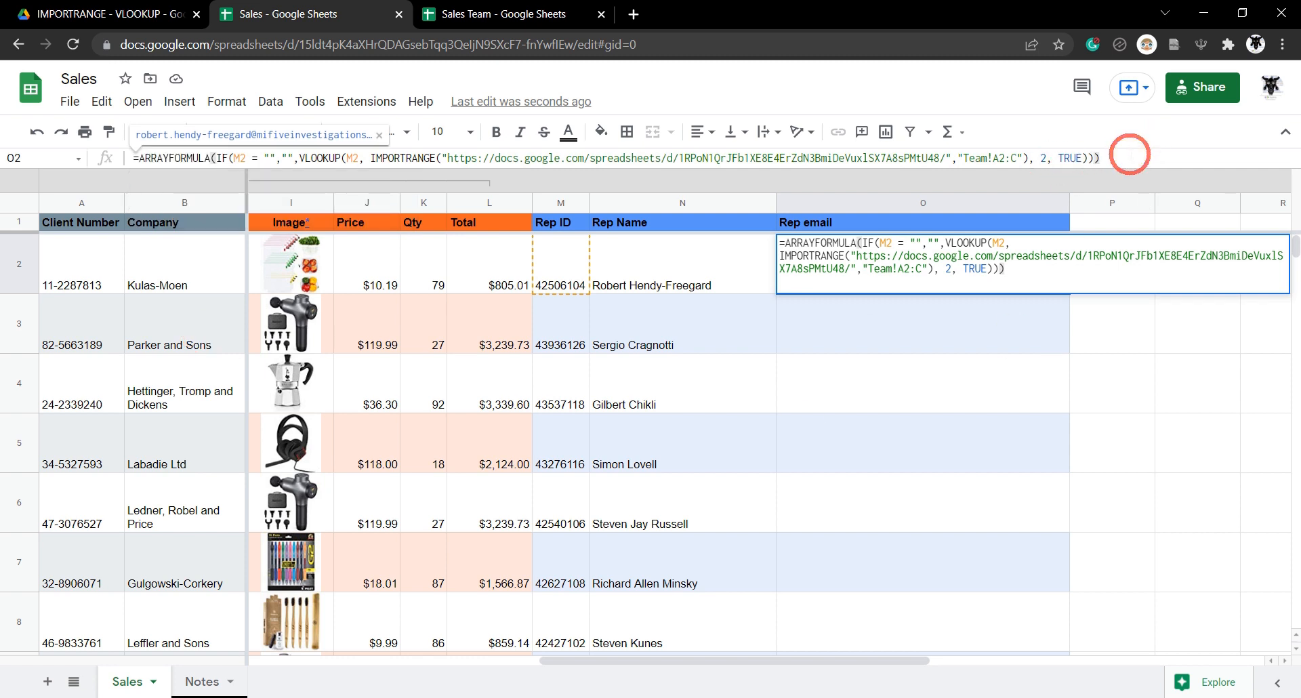
pyautogui.click(244, 158)
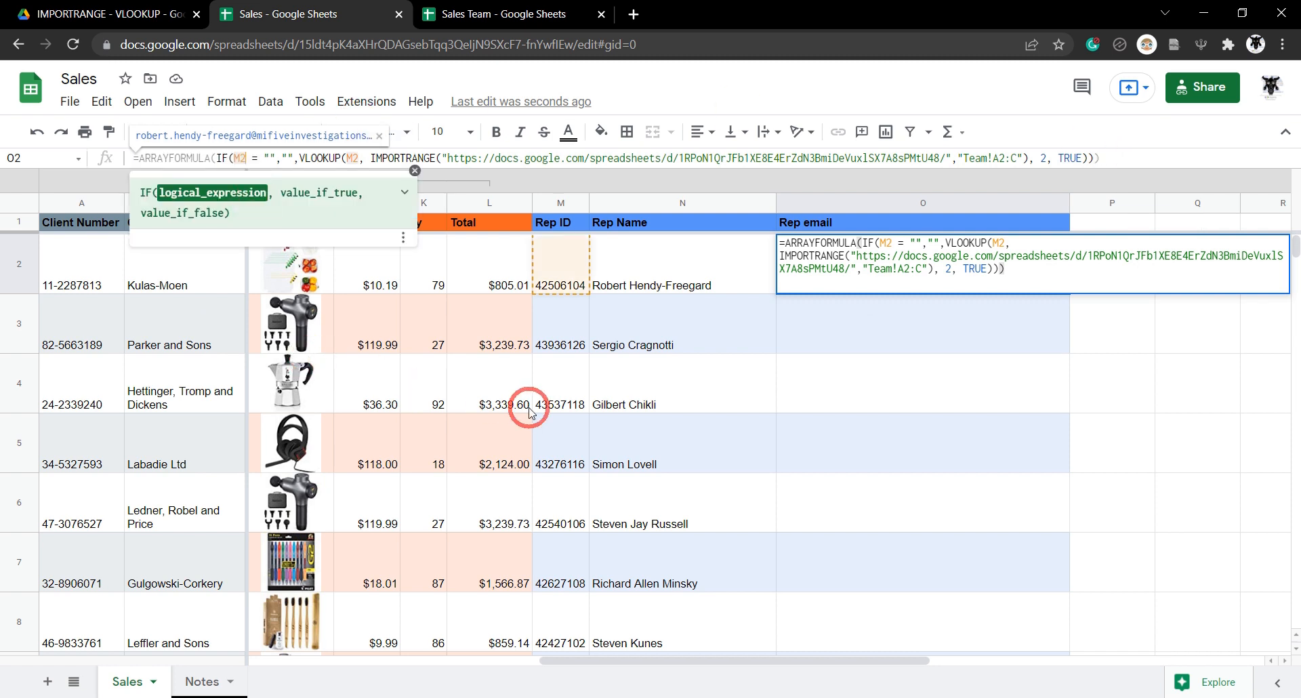
pyautogui.write(':')
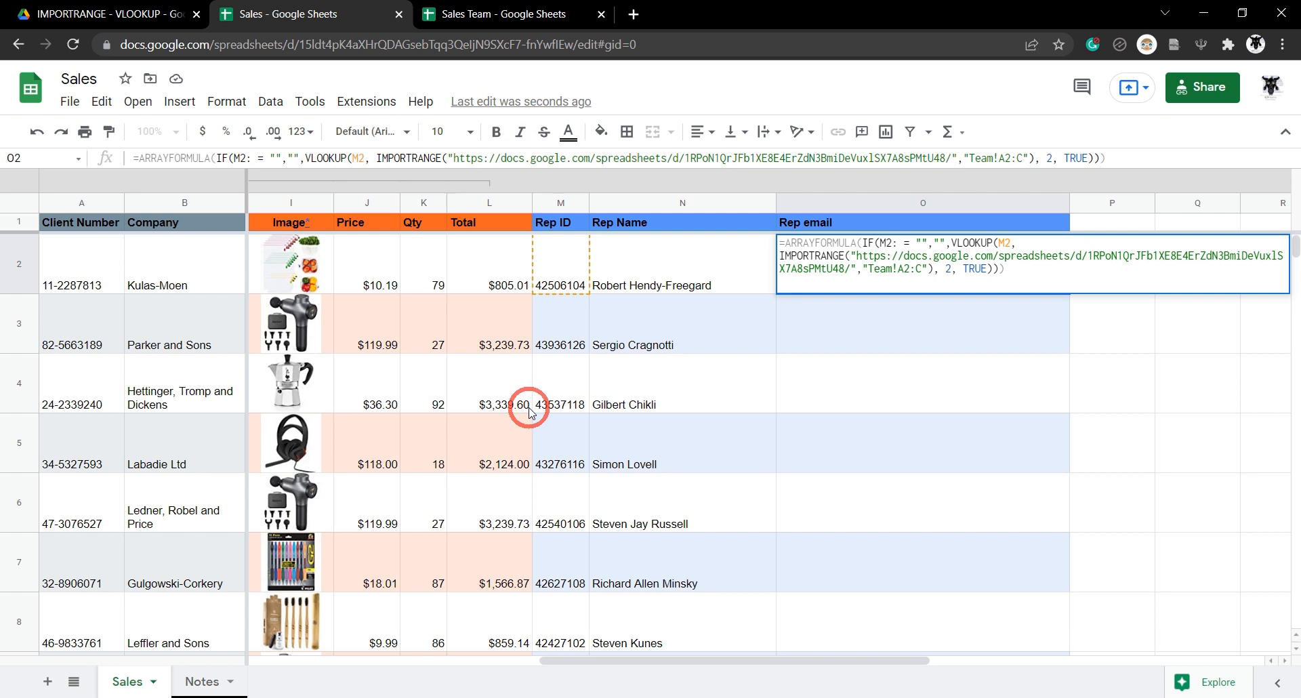
pyautogui.write('M')
pyautogui.click(372, 158)
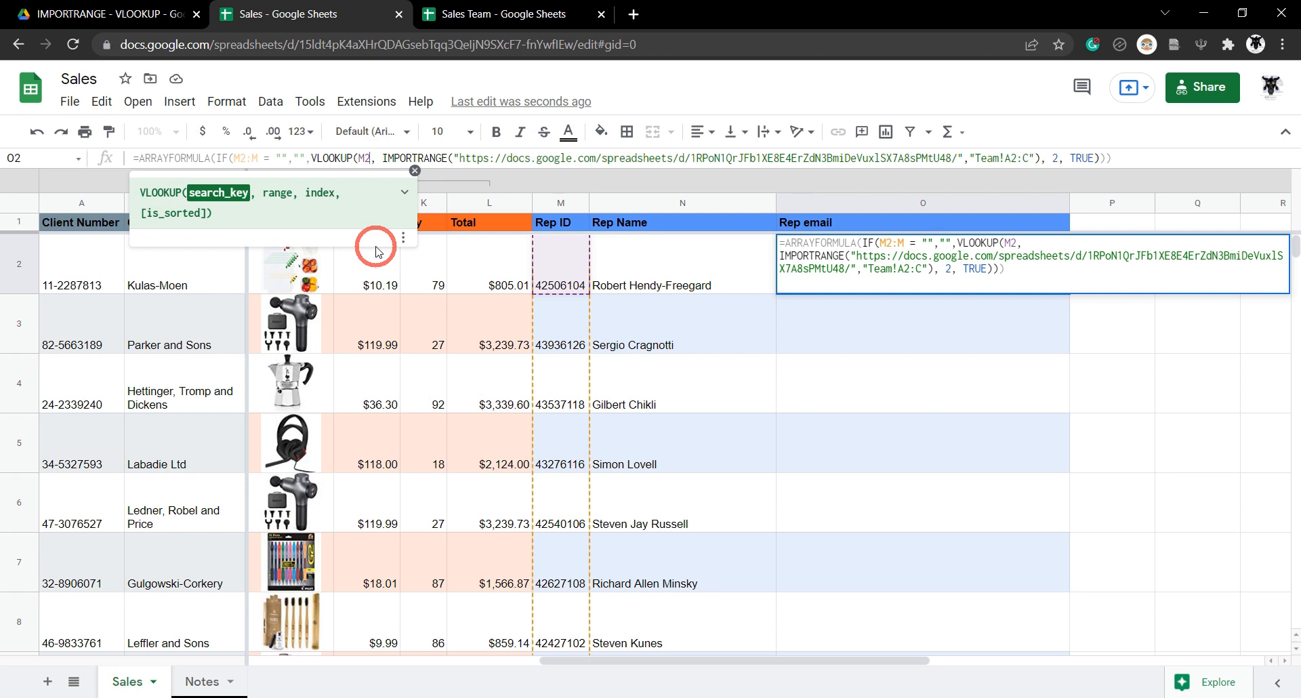
pyautogui.write(':M')
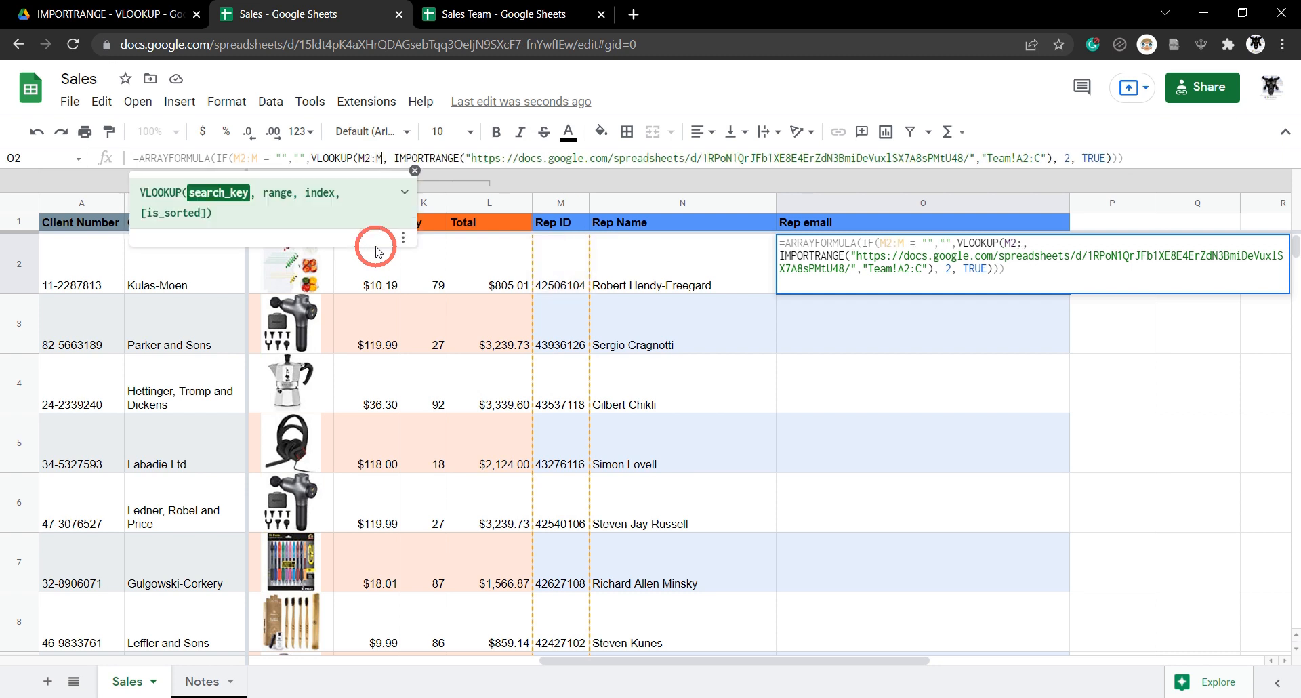
pyautogui.press('Return')
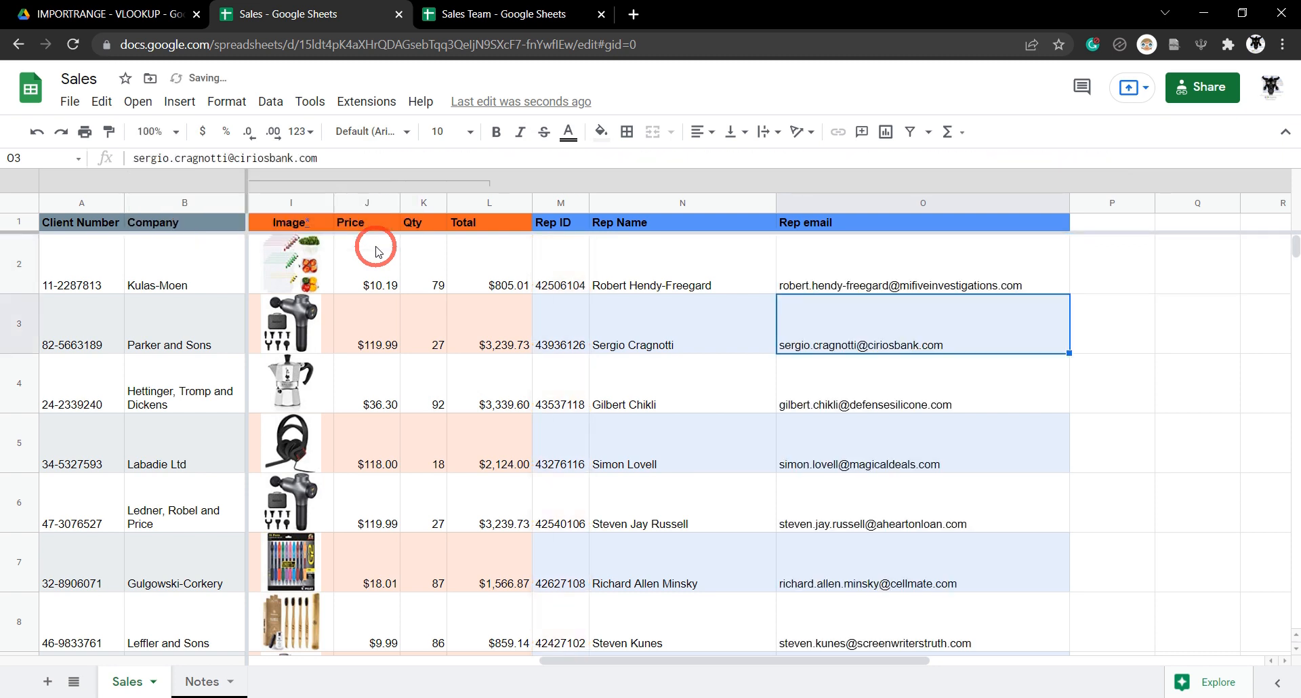
pyautogui.scroll(-2, 1043, 304)
pyautogui.moveTo(1296, 251); pyautogui.dragTo(1264, 562)
pyautogui.press('Up')
pyautogui.click(695, 277)
pyautogui.click(873, 287)
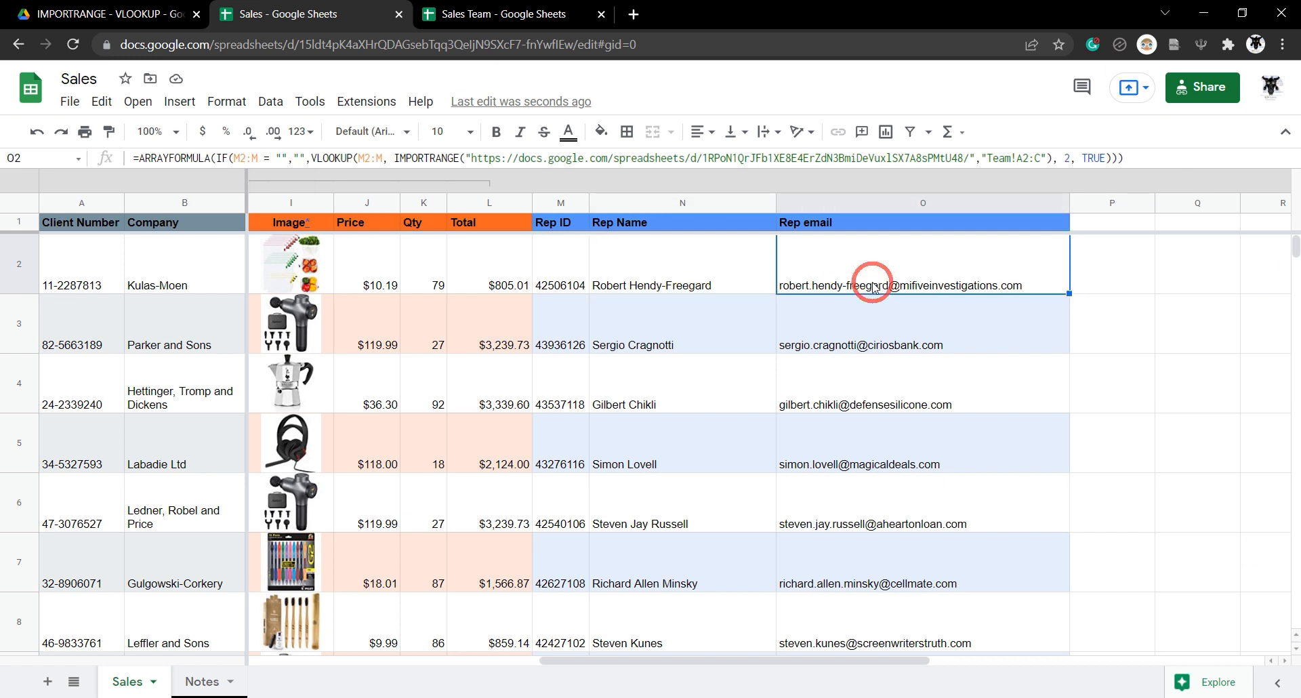
pyautogui.click(645, 248)
pyautogui.click(842, 270)
pyautogui.click(737, 287)
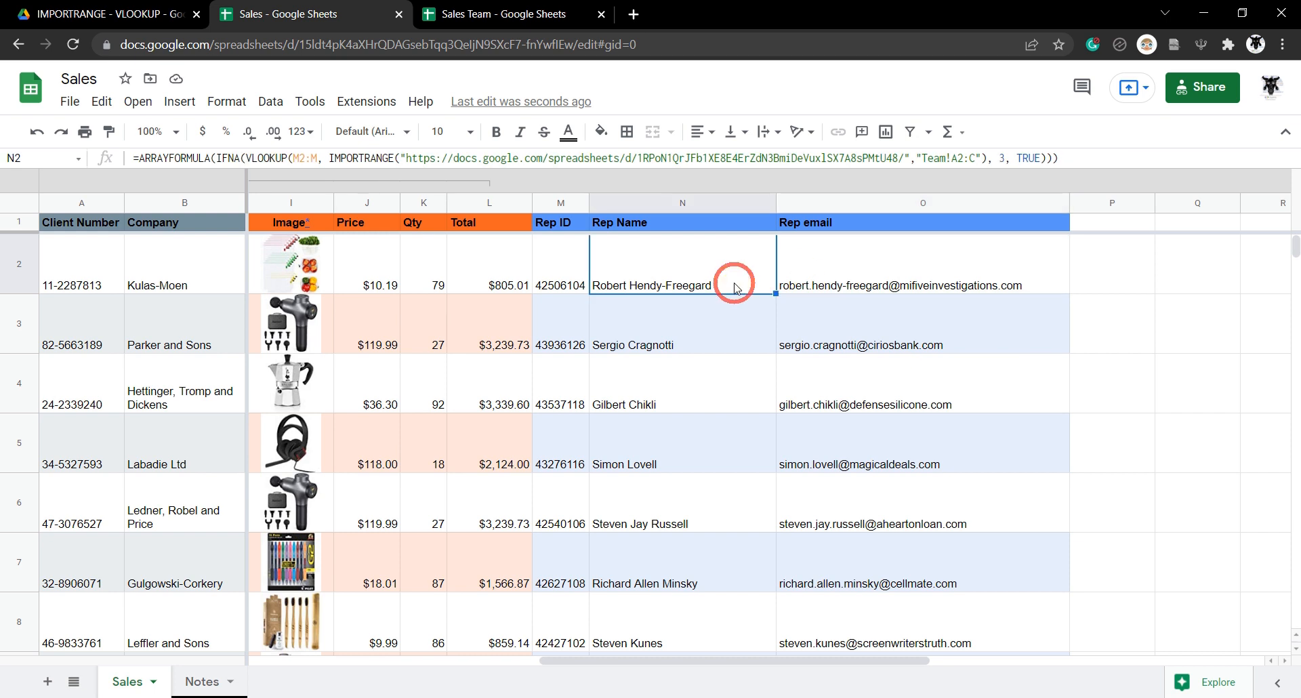